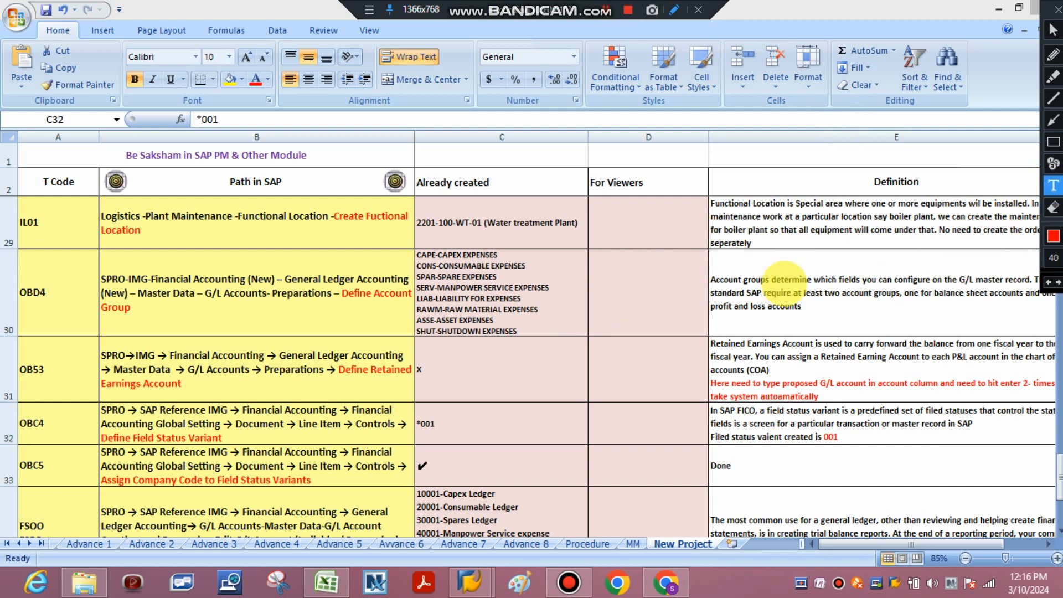
click(504, 292)
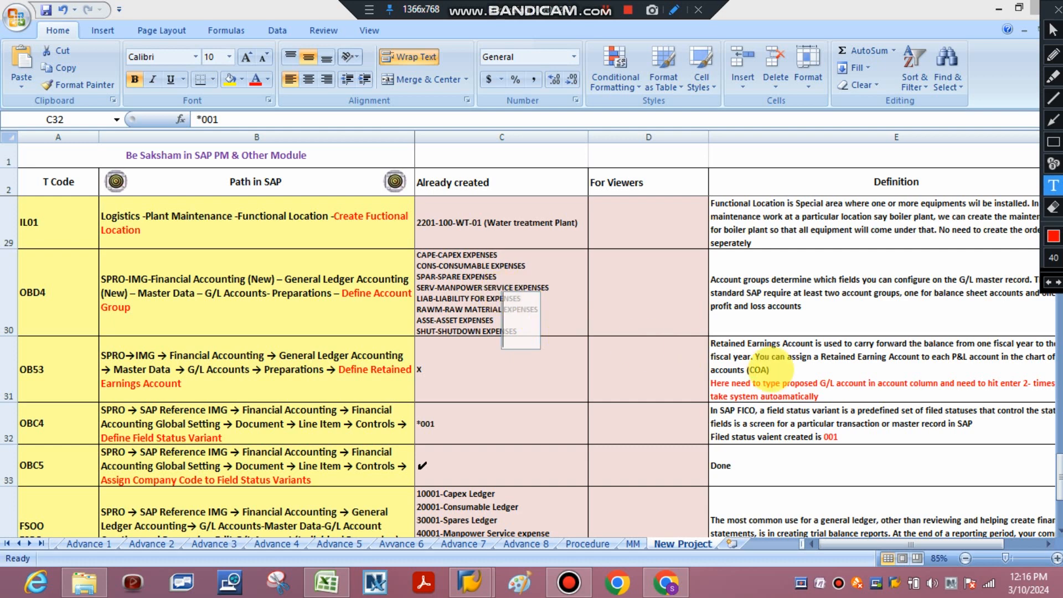
click(1059, 475)
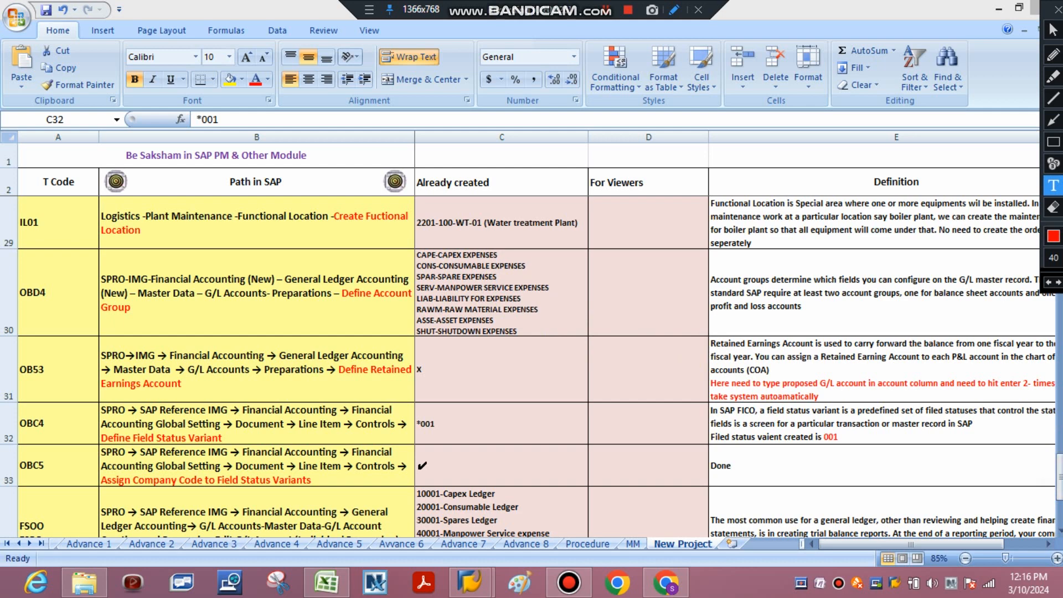
click(1061, 480)
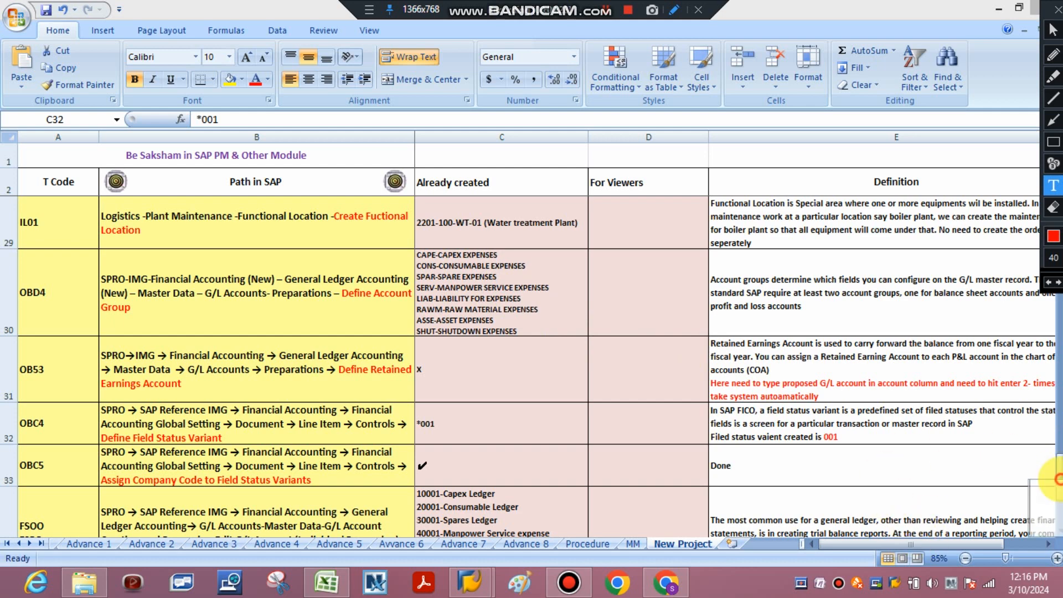
click(507, 349)
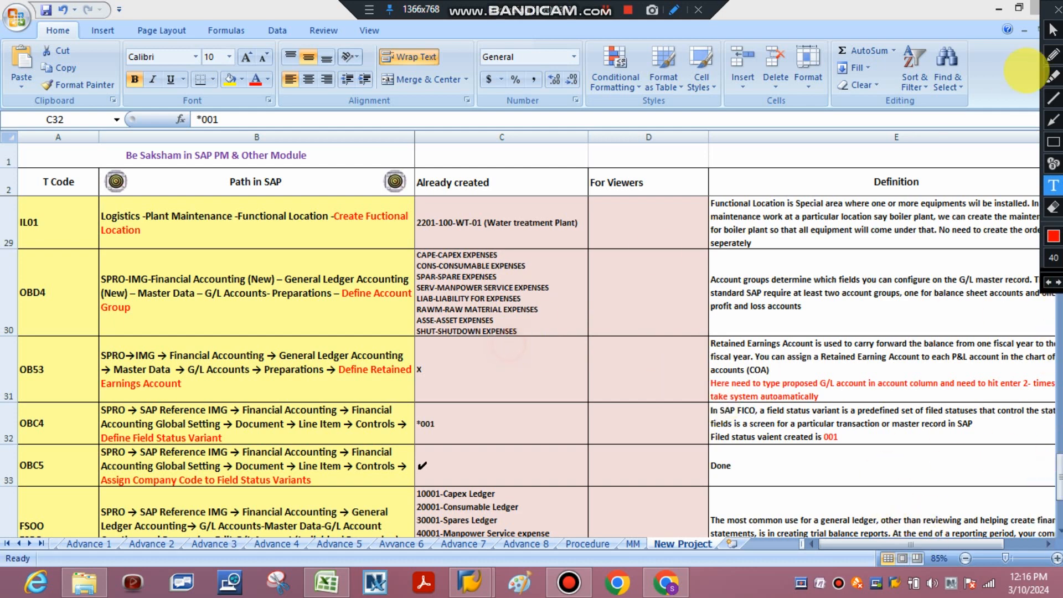
Leave annotation text mode and review the New Project rows from company code (OX02) to controlling area (OKKP).
click(1052, 29)
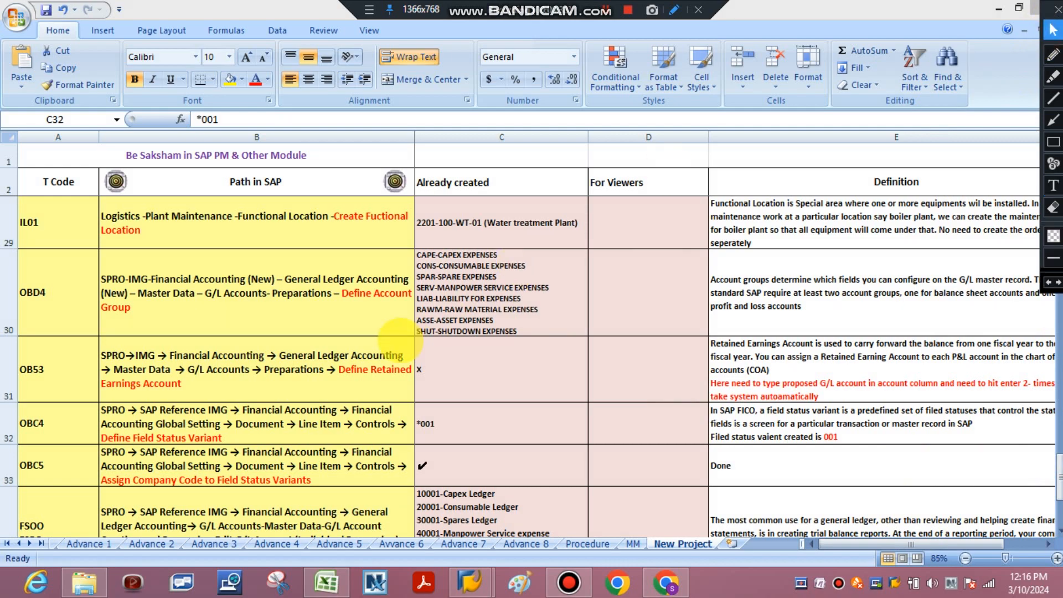
key(Up)
key(Up)
key(Up)
key(Up)
key(Up)
key(Up)
key(Up)
key(Up)
key(Up)
key(Up)
key(Up)
key(Up)
key(Up)
key(Up)
key(Up)
key(Up)
key(Up)
key(Up)
key(Up)
key(Up)
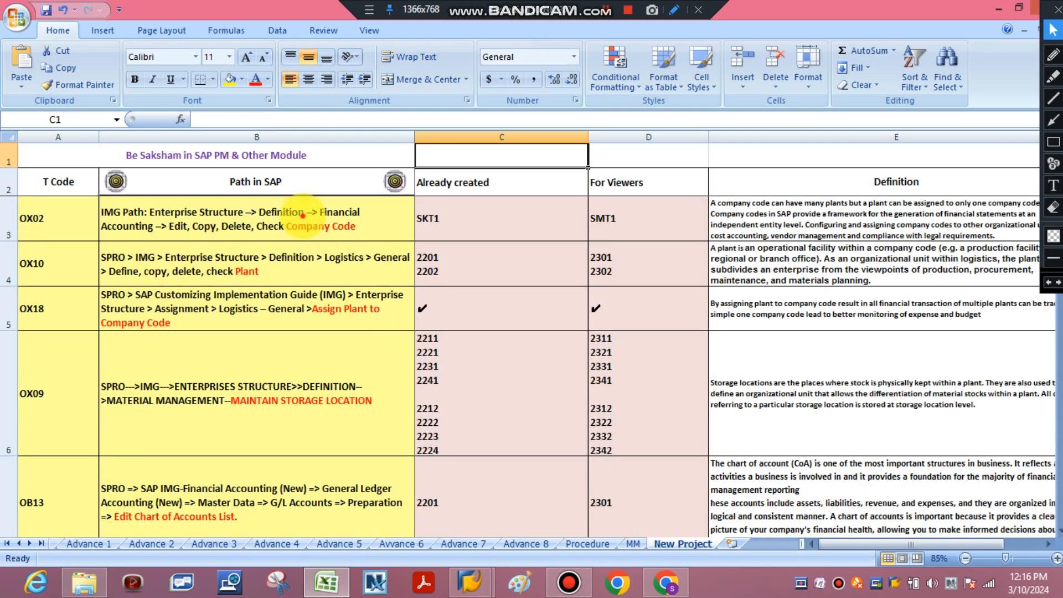
click(305, 215)
key(Down)
key(Down)
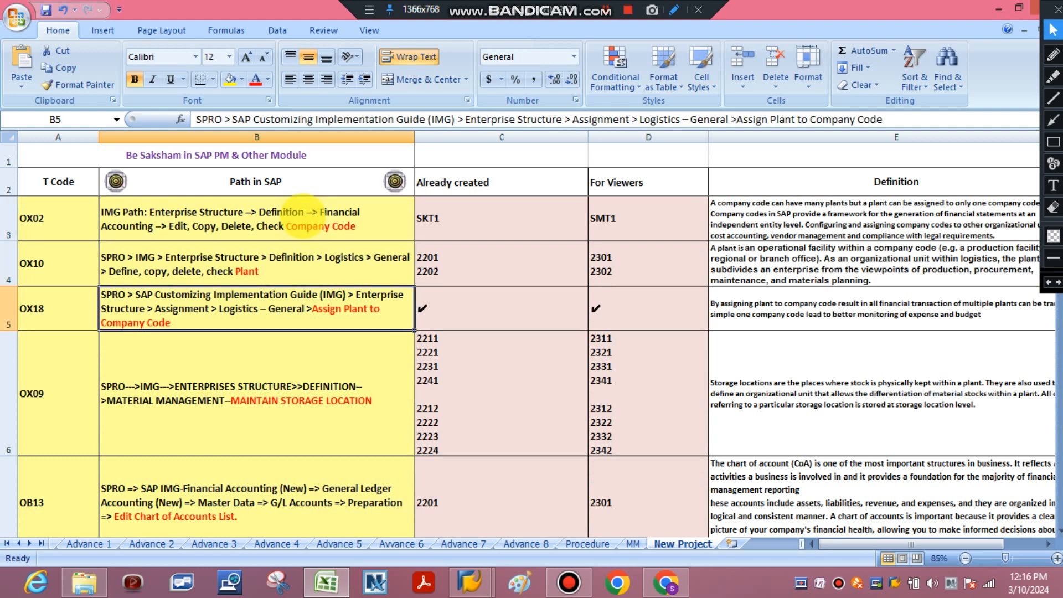
key(Down)
key(Down)
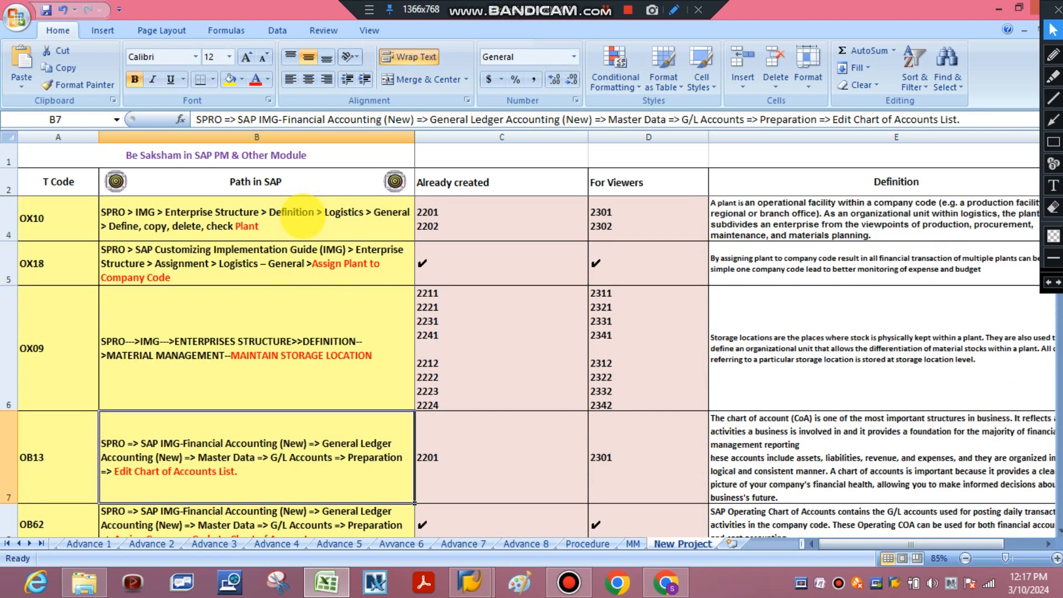
key(Down)
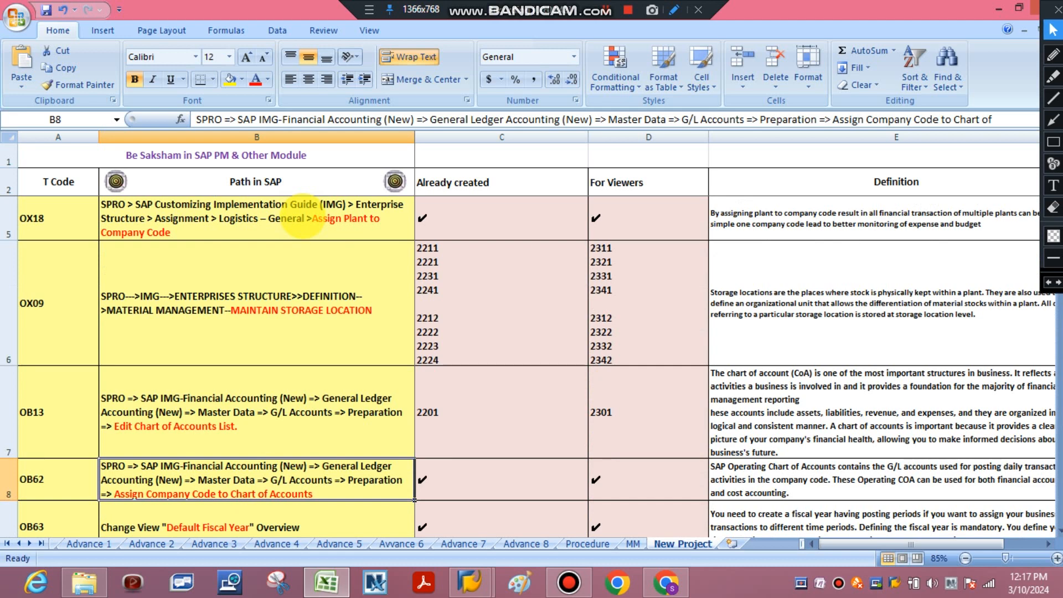
key(Down)
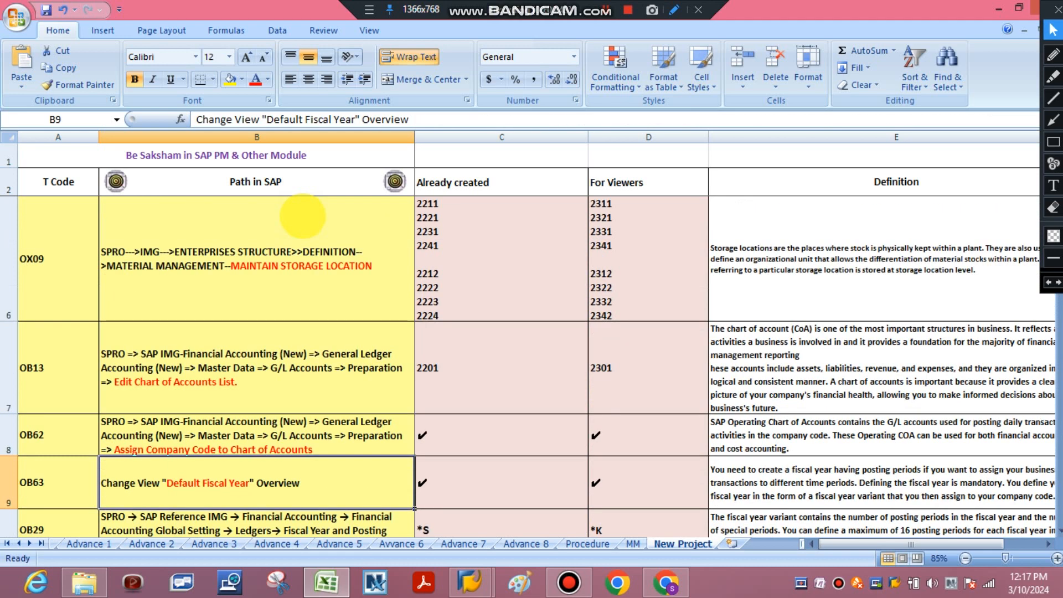
key(Down)
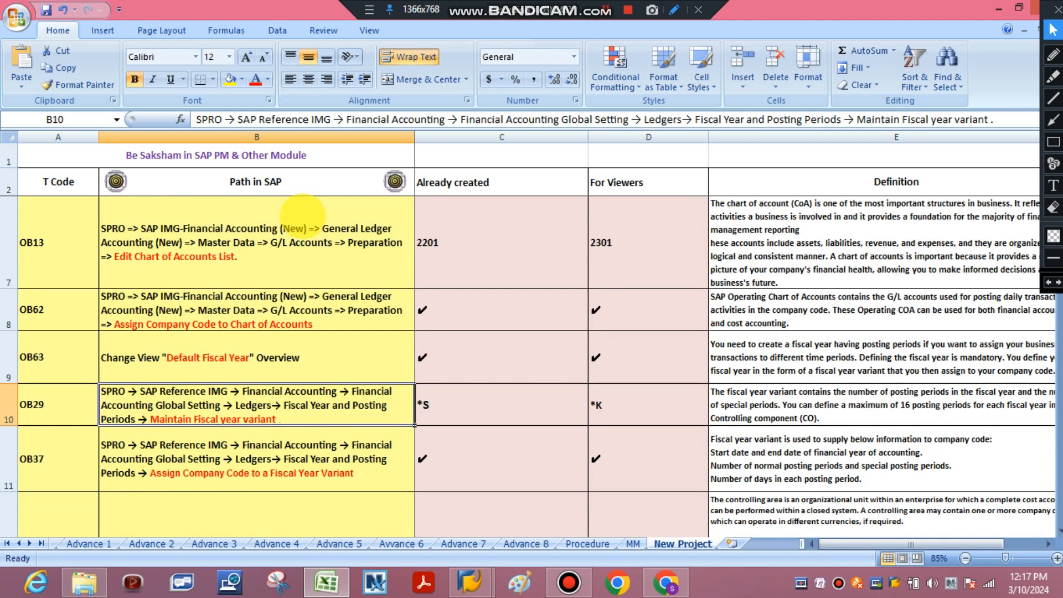
key(Down)
key(Down)
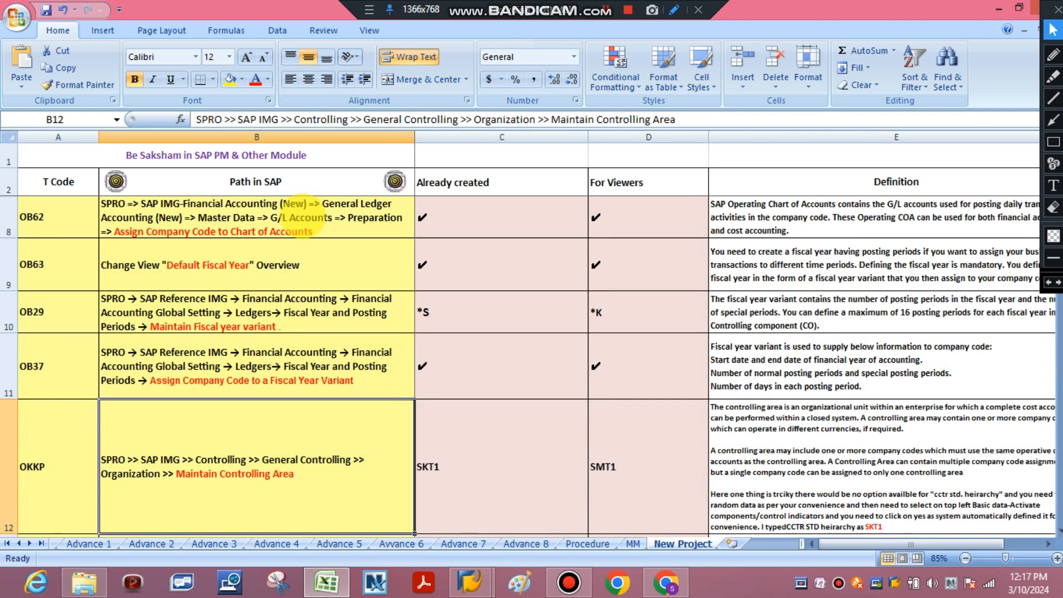
Review the rows from purchasing organization (OX08) through business area and segment to the controlling area settings in row 21.
key(Down)
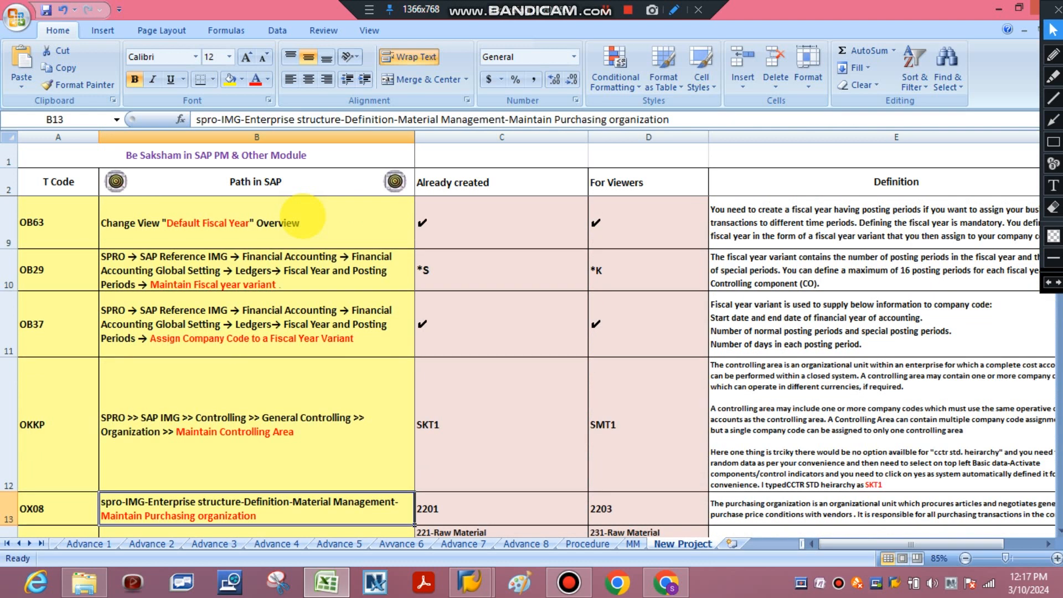
key(Down)
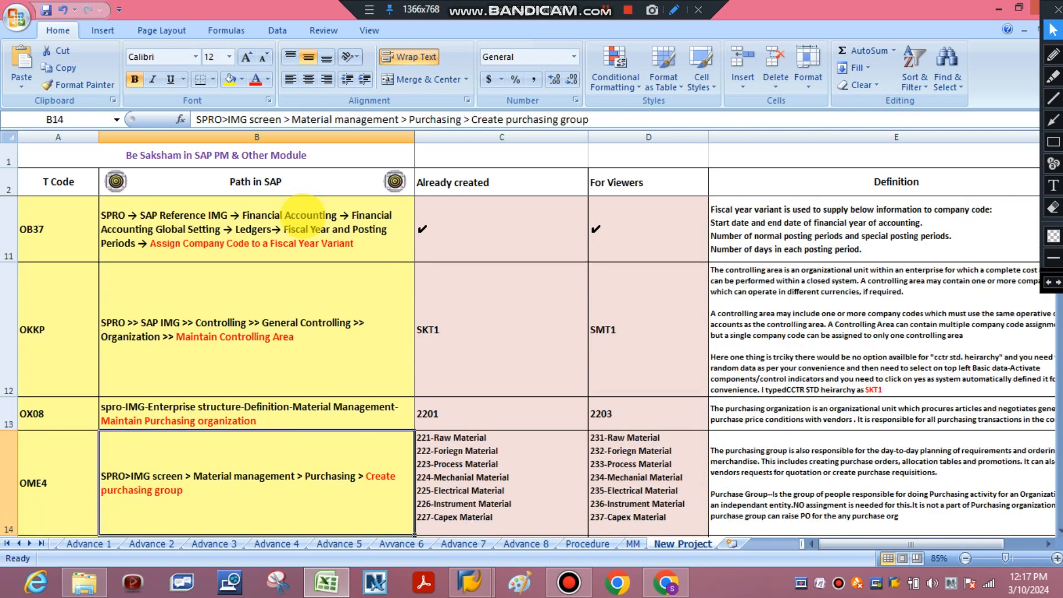
key(Down)
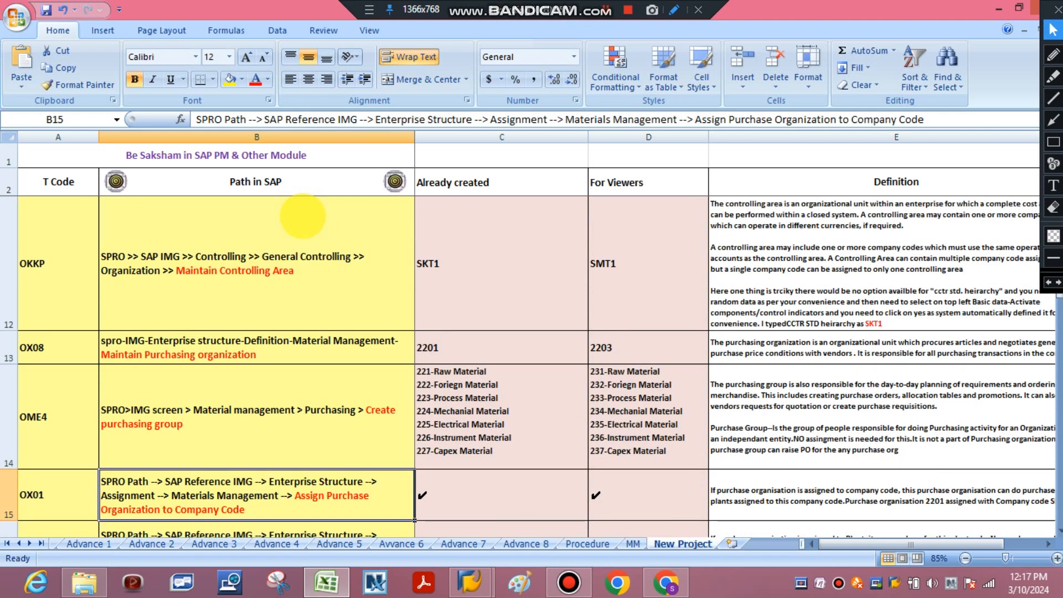
key(Down)
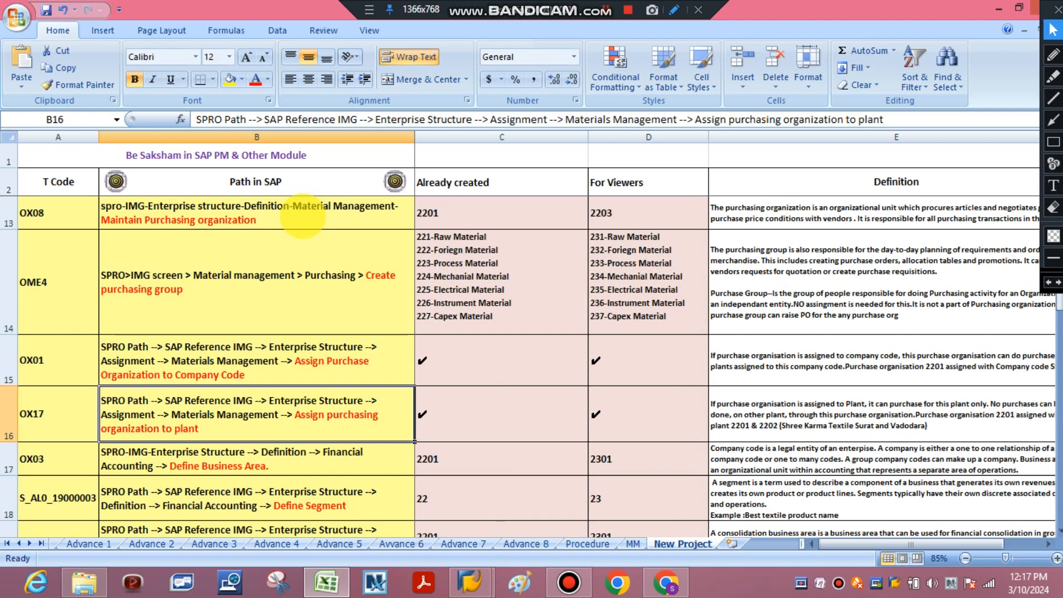
key(Down)
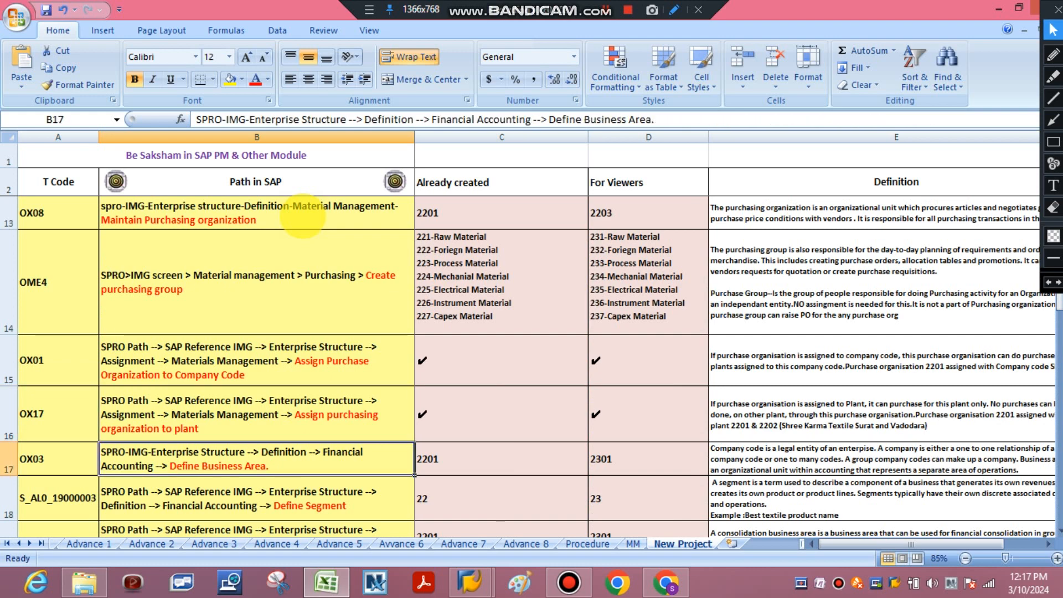
key(Down)
key(Down)
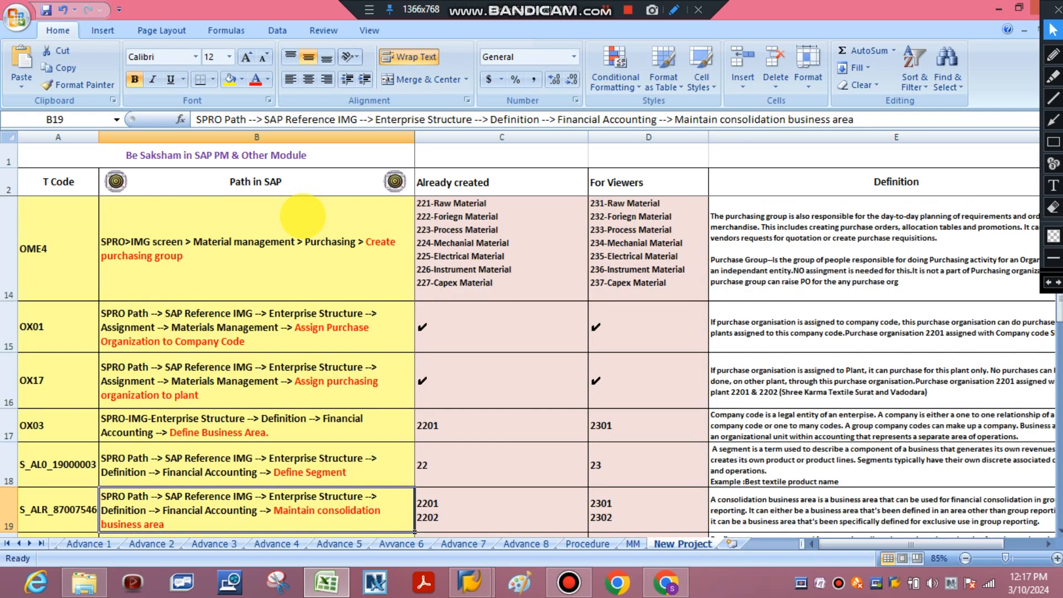
key(Down)
key(Down)
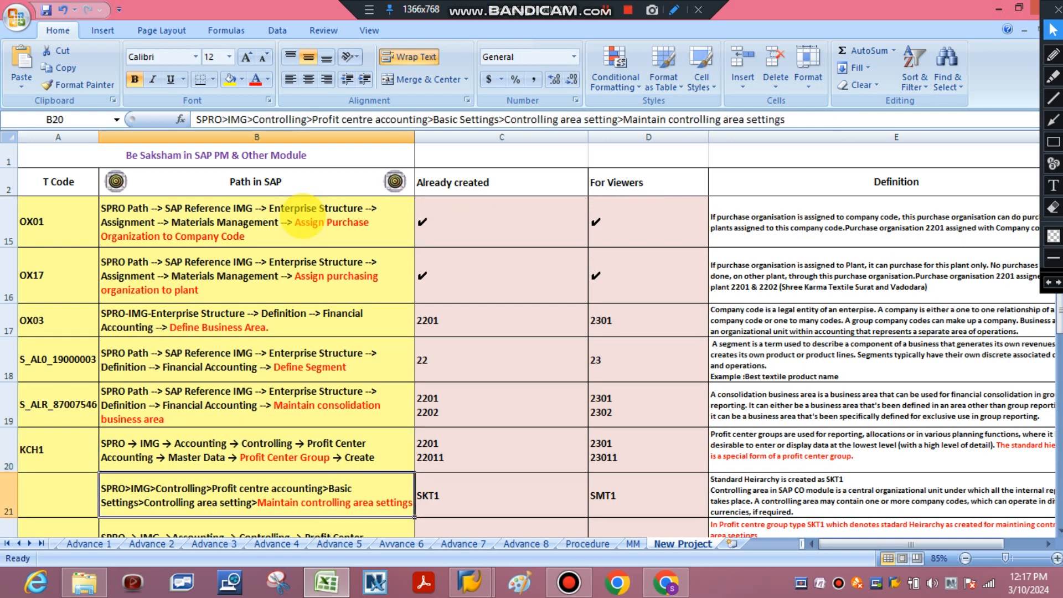
Review the rows from profit centre creation (KE51) through cost centres, capacity and functional location to Define Account Group (OBD4).
key(Down)
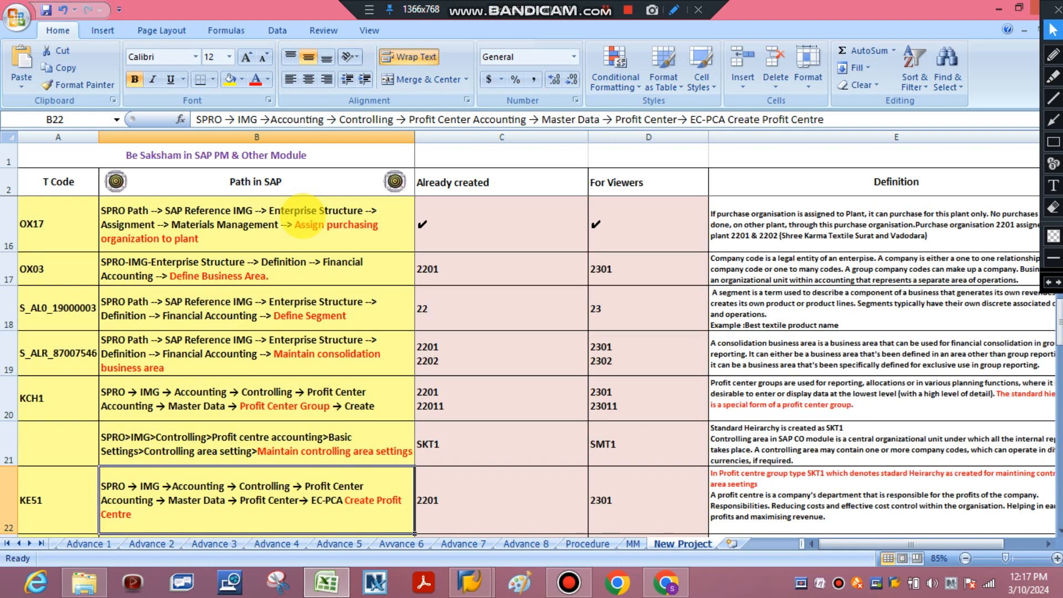
key(Down)
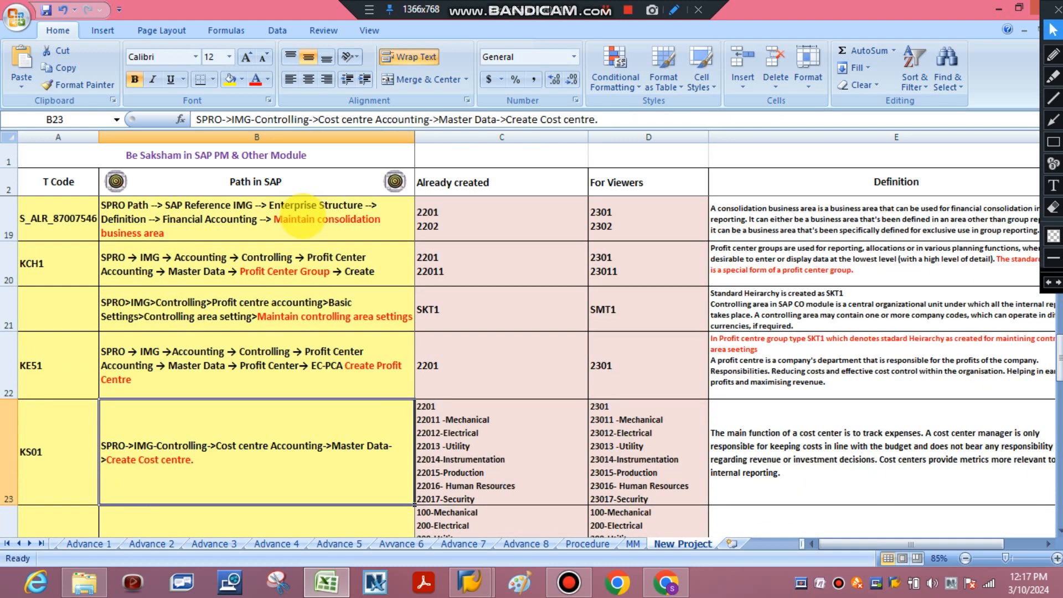
key(Down)
key(Down)
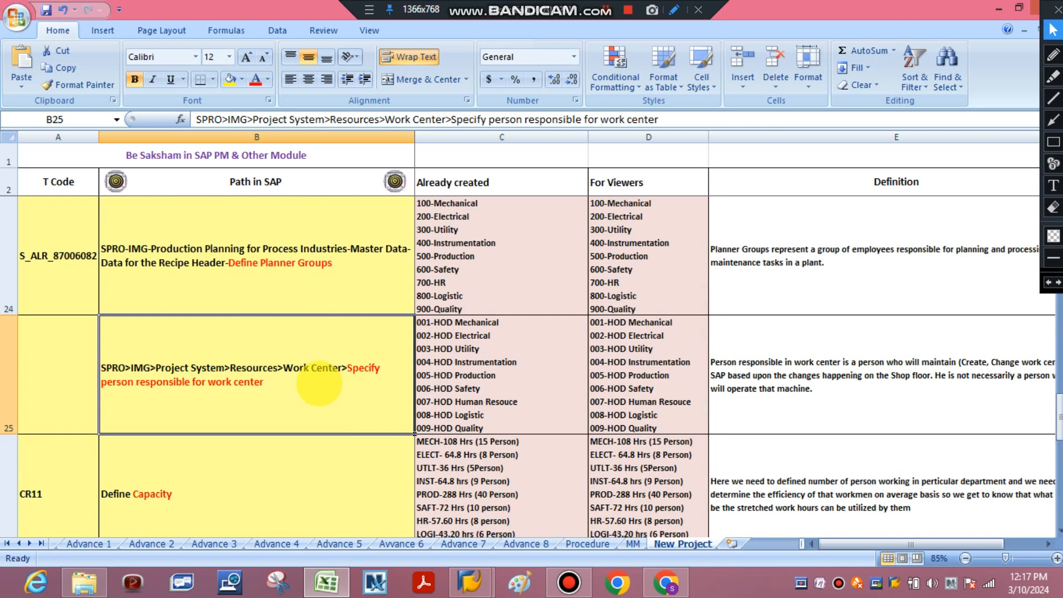
key(Down)
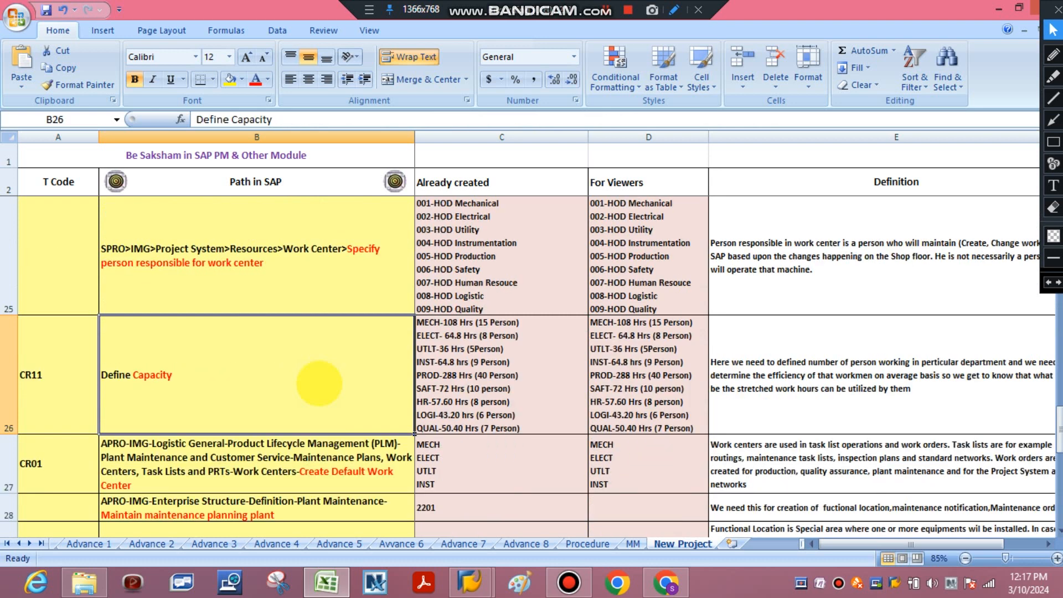
key(Down)
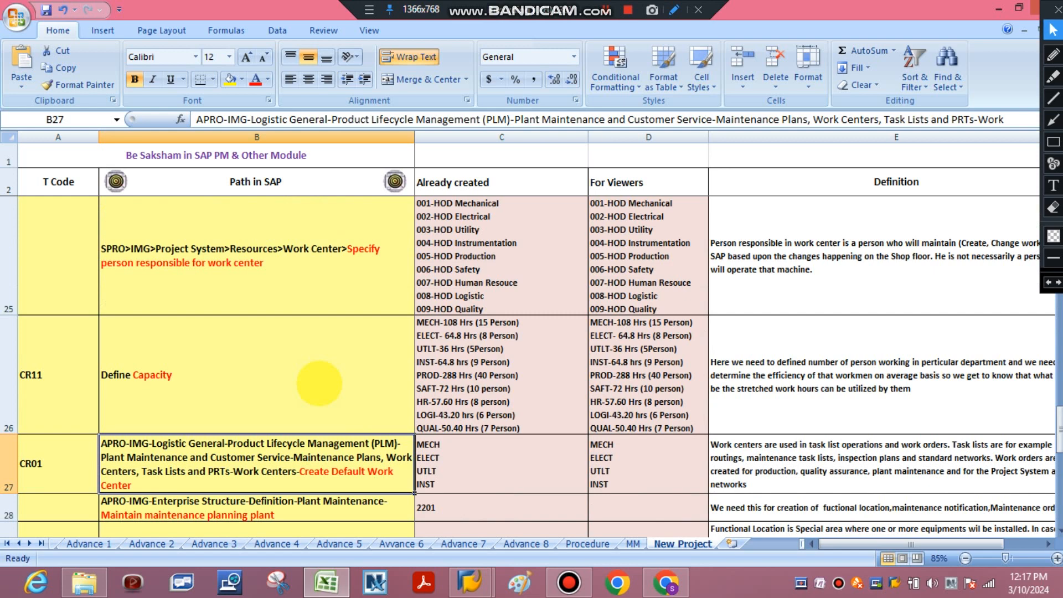
key(Down)
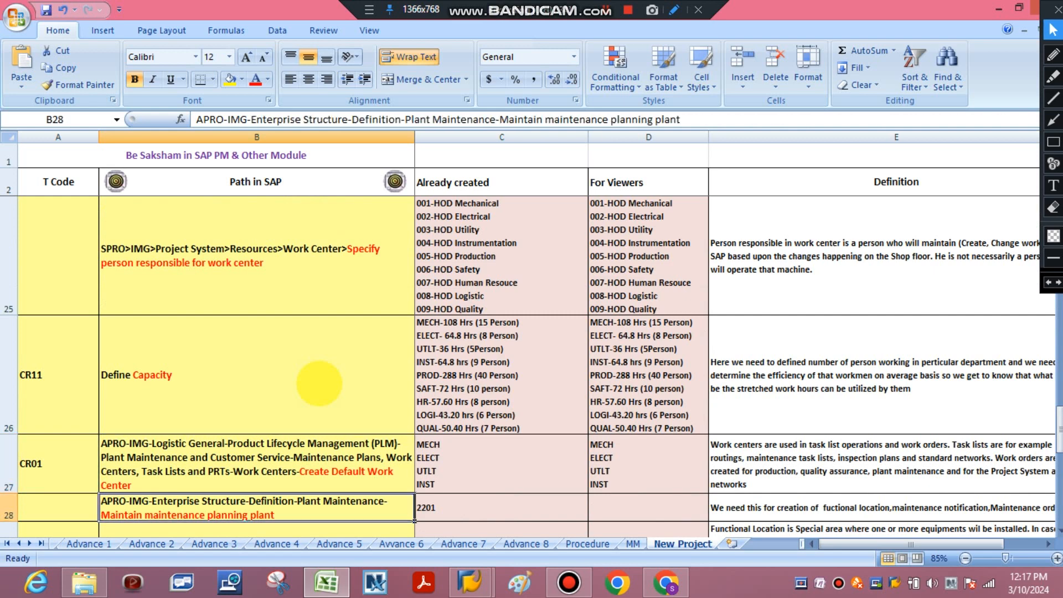
key(Down)
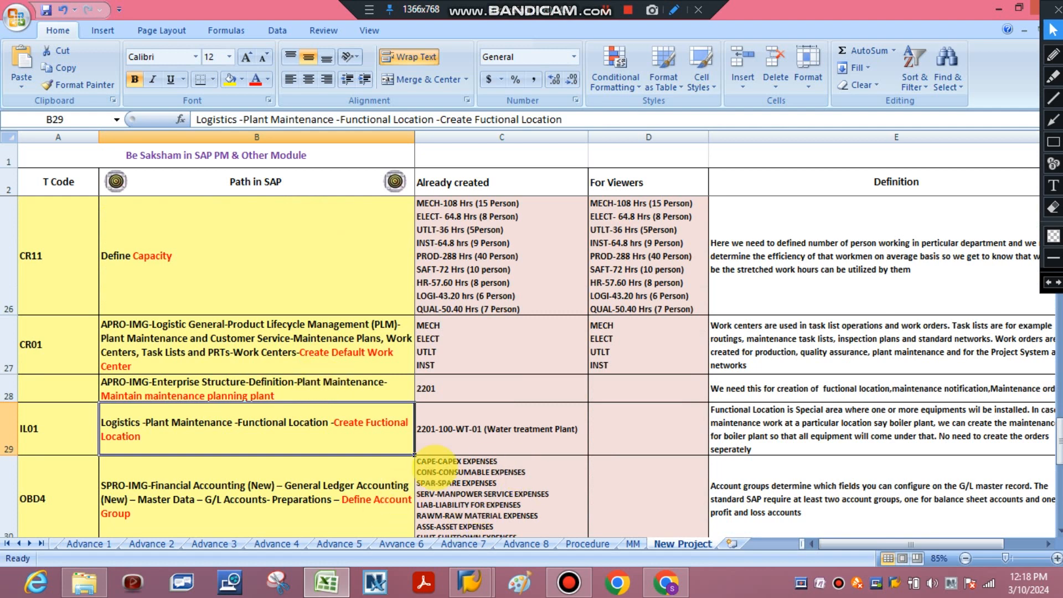
key(Down)
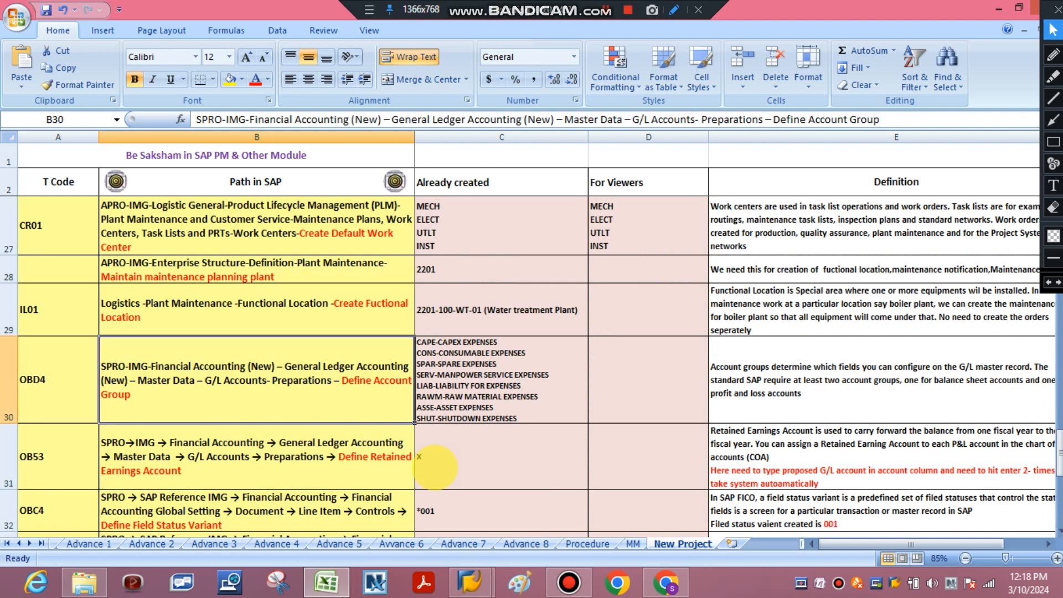
click(9, 382)
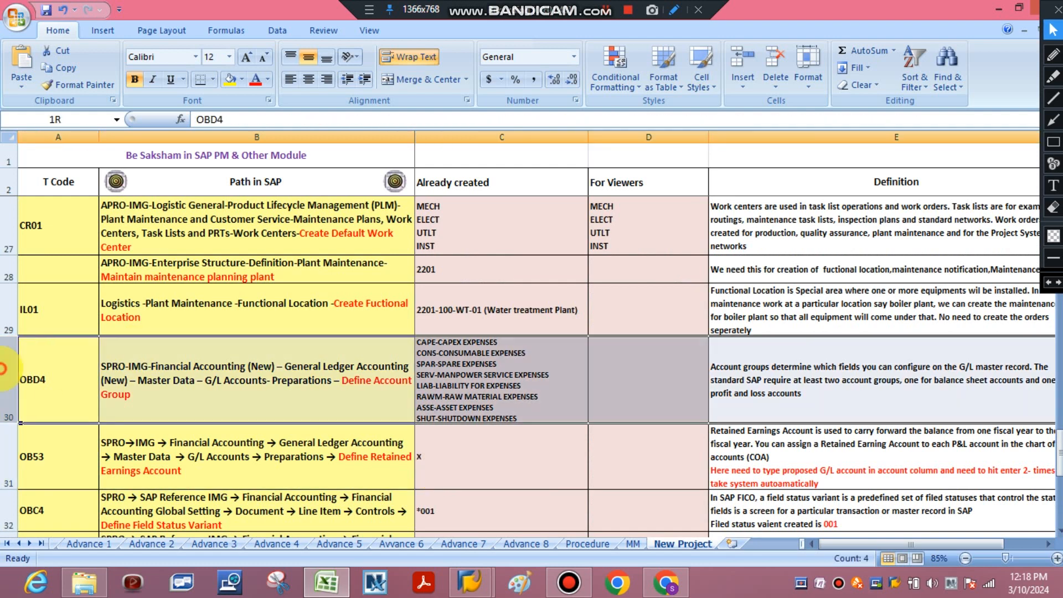
click(1052, 186)
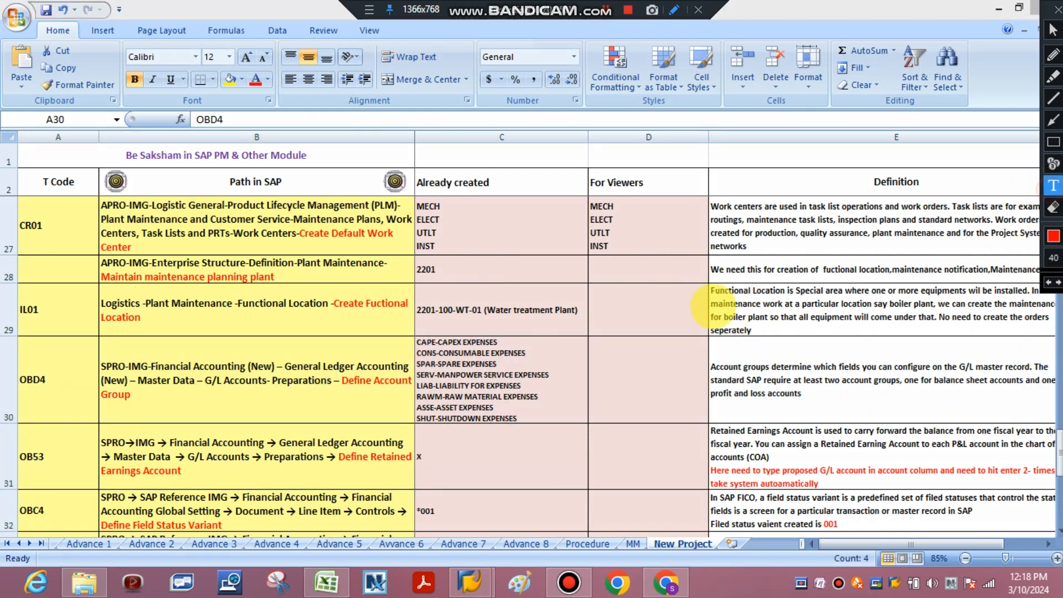
click(696, 308)
text(9)
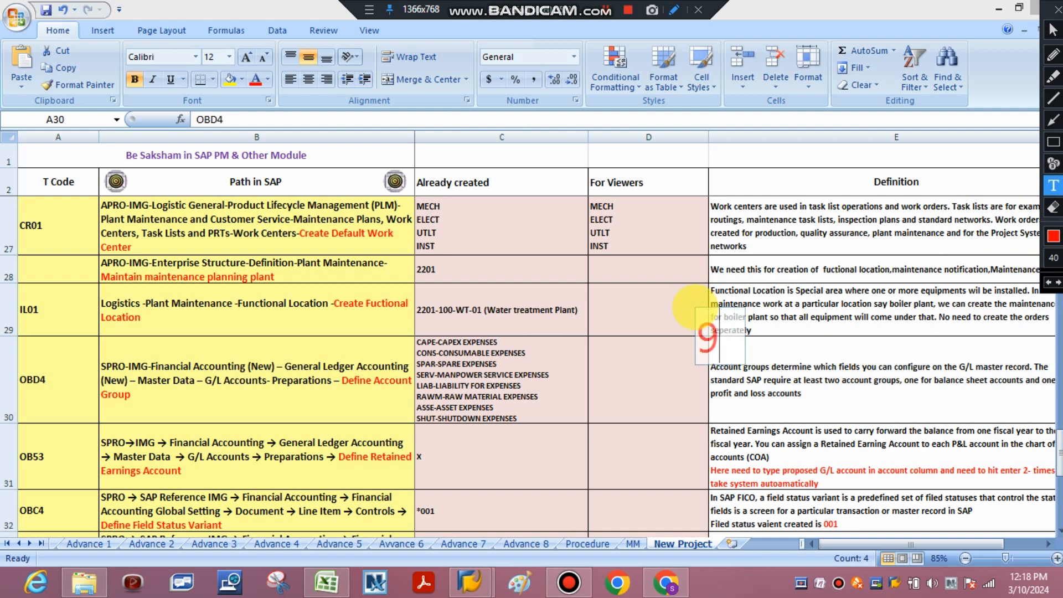
click(634, 422)
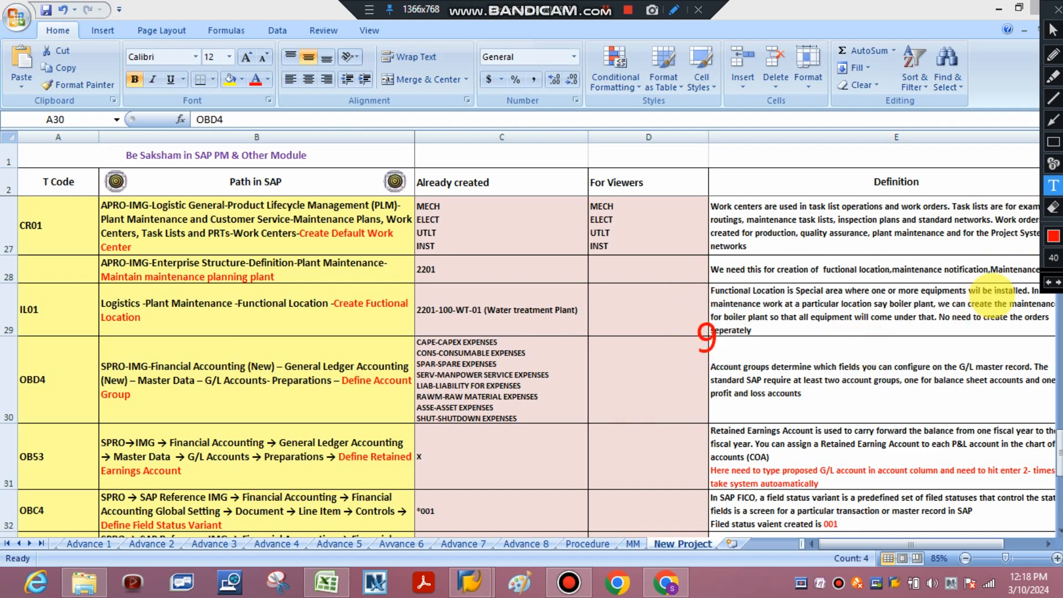
click(1052, 207)
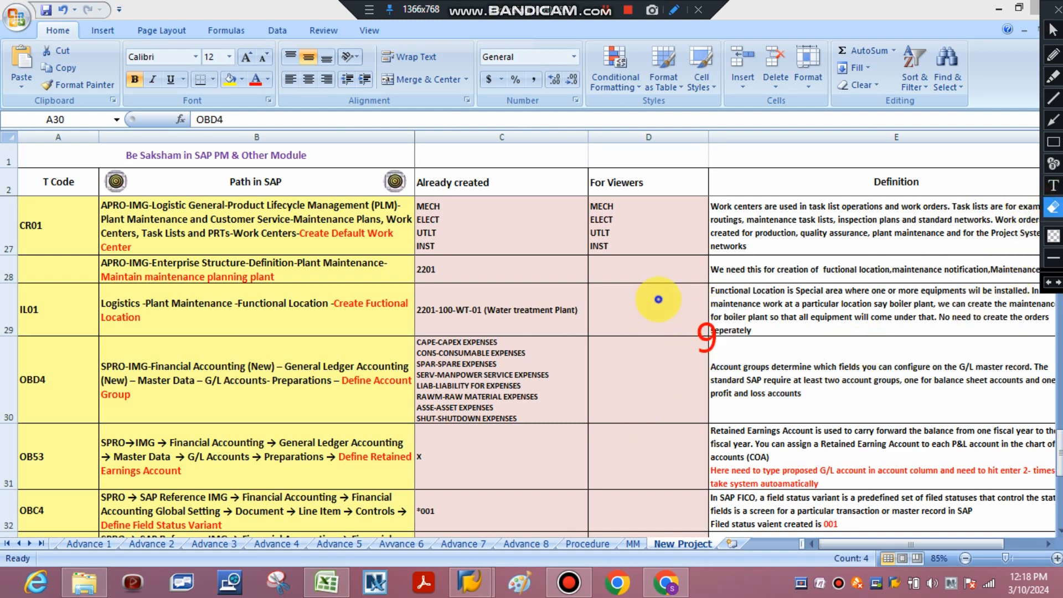
click(705, 332)
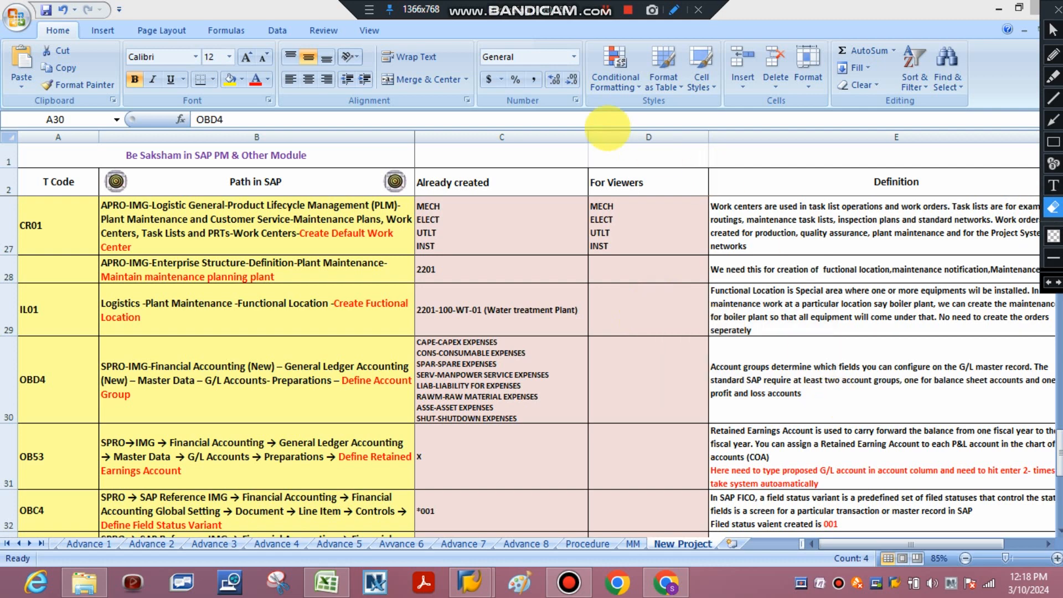
click(1052, 28)
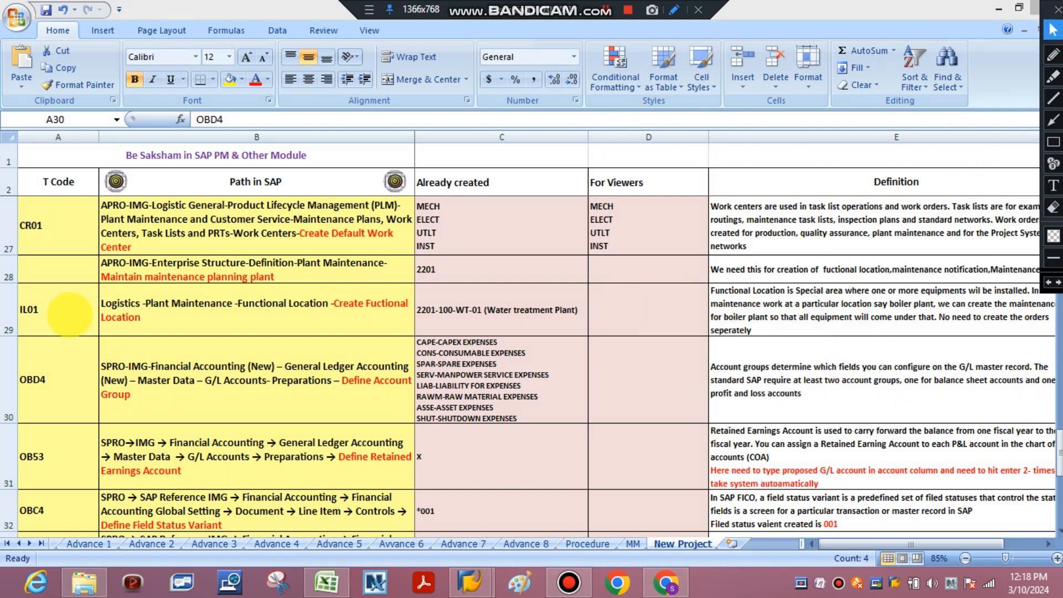
Select the entire OBD4 Define Account Group row in the New Project sheet.
click(9, 367)
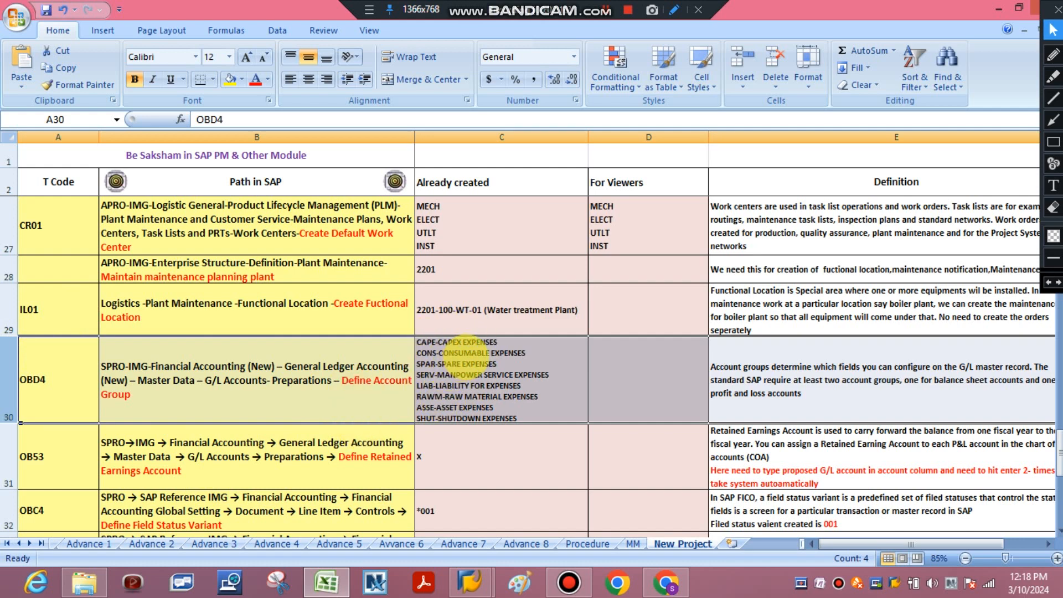
Review the OBD4 row's already created account groups, its account group definition and its transaction code.
click(451, 355)
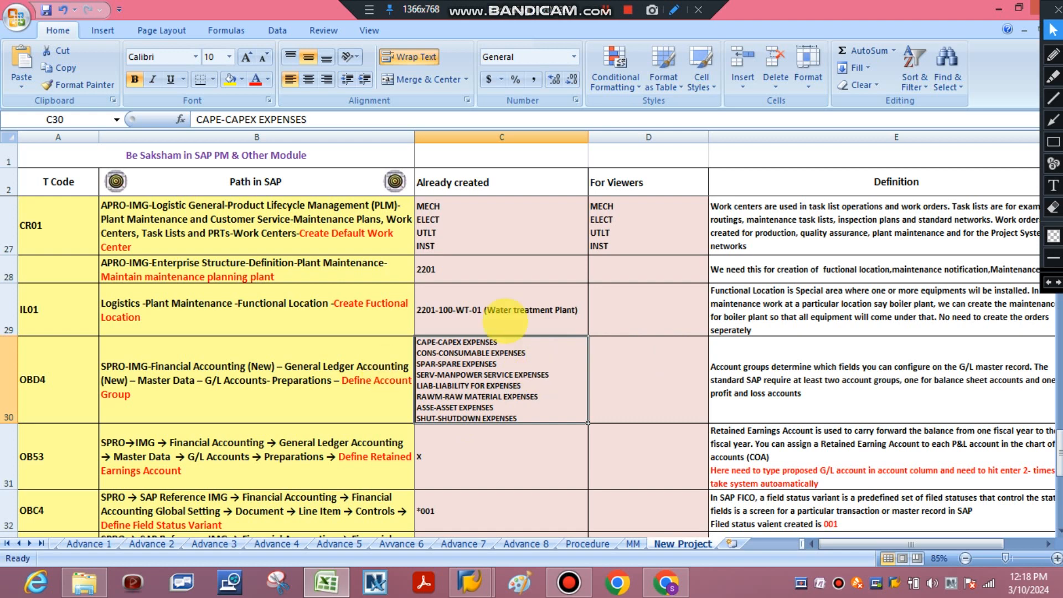
click(750, 392)
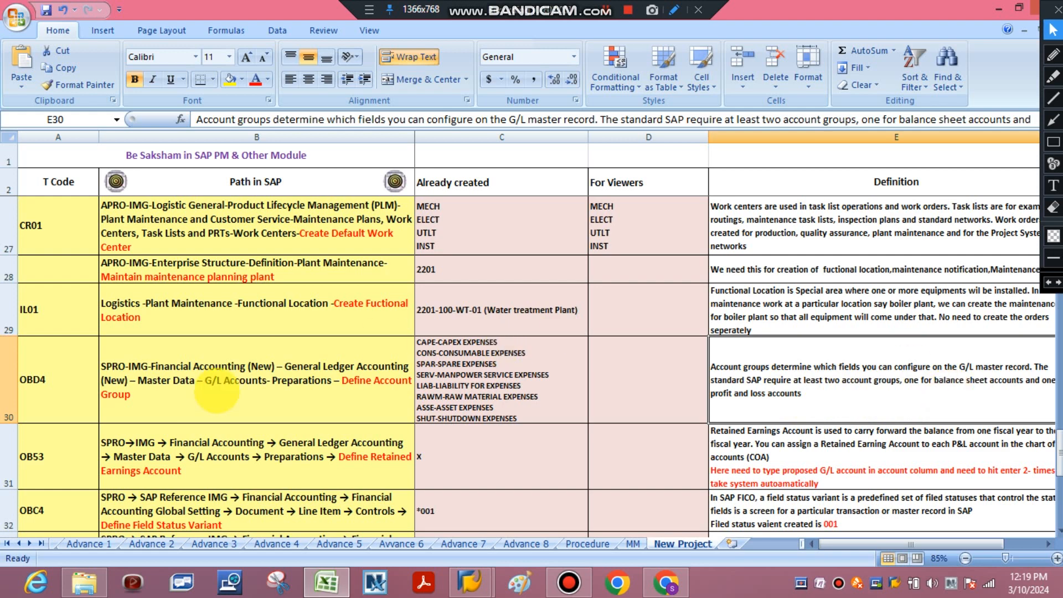
click(8, 369)
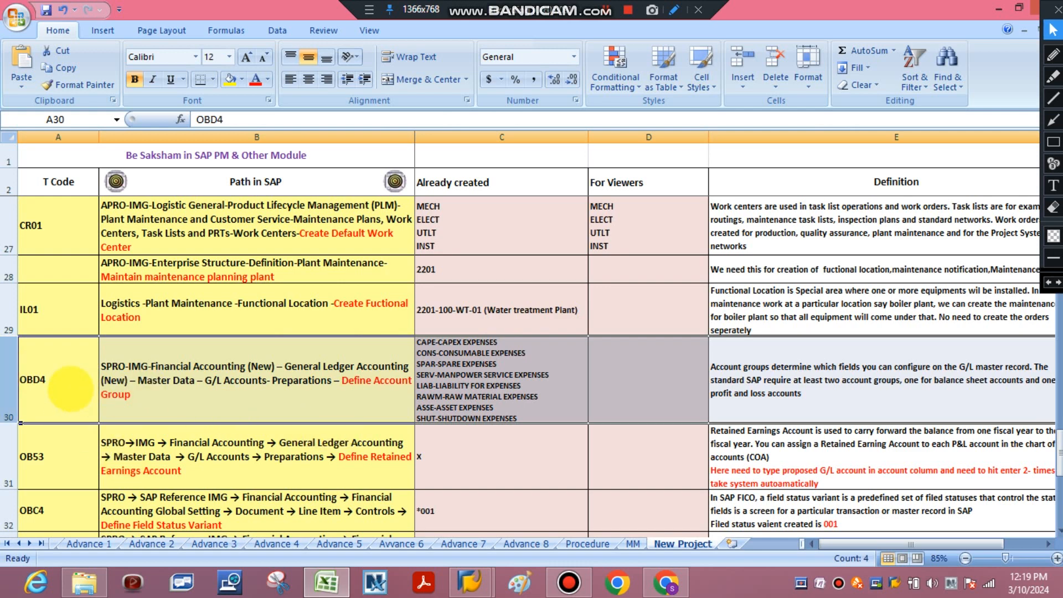
click(69, 391)
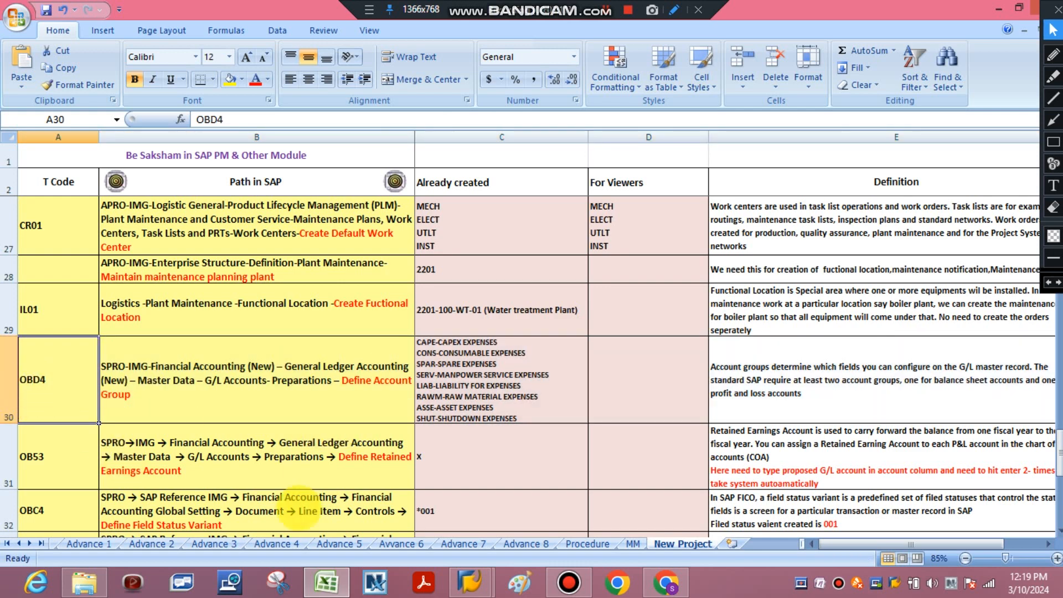
Switch to SAP and go back from the G/L Account Groups overview to SAP Easy Access.
click(469, 581)
click(556, 495)
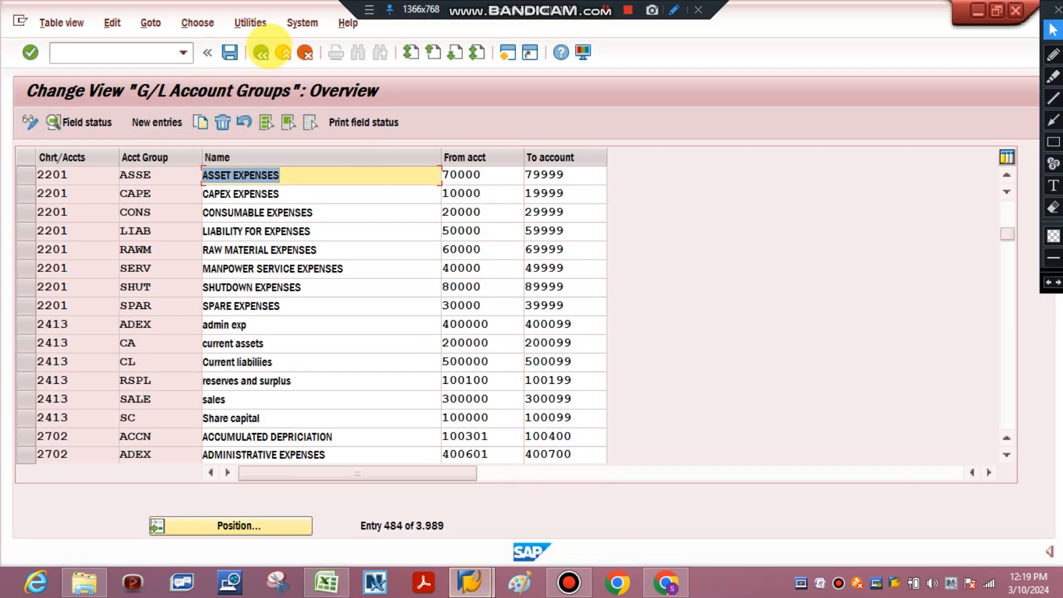
click(267, 52)
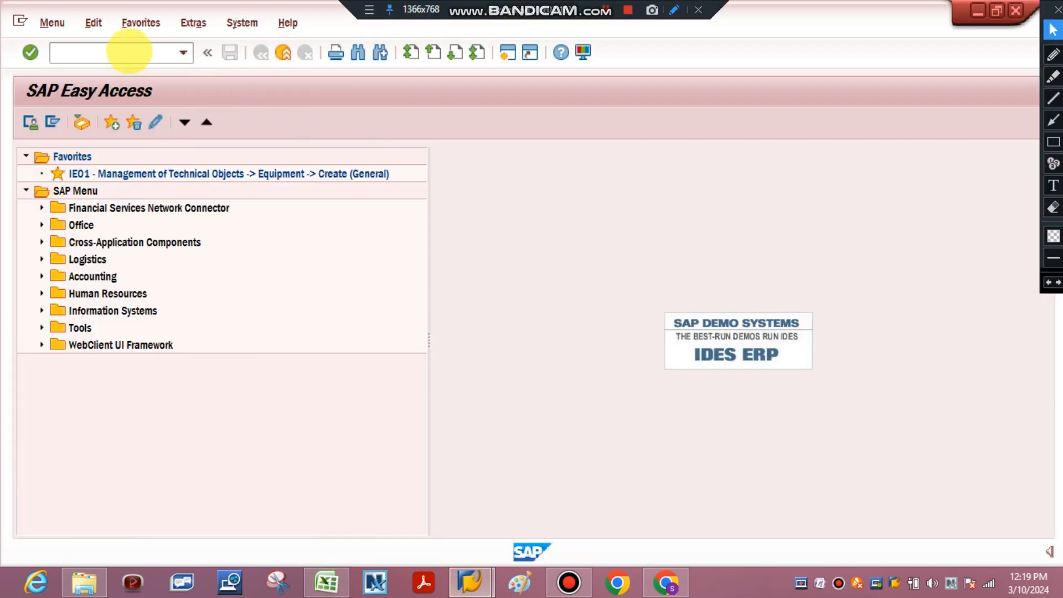
Run transaction OBD4 to display the G/L Account Groups overview.
click(127, 53)
text(ob)
key(BackSpace)
key(BackSpace)
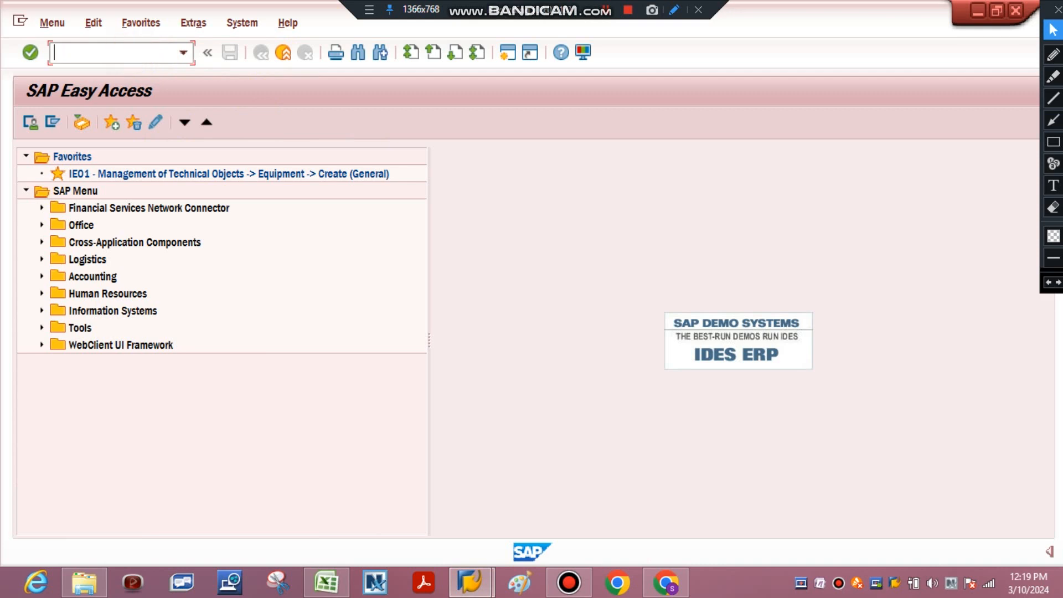
text(OBD4)
key(Return)
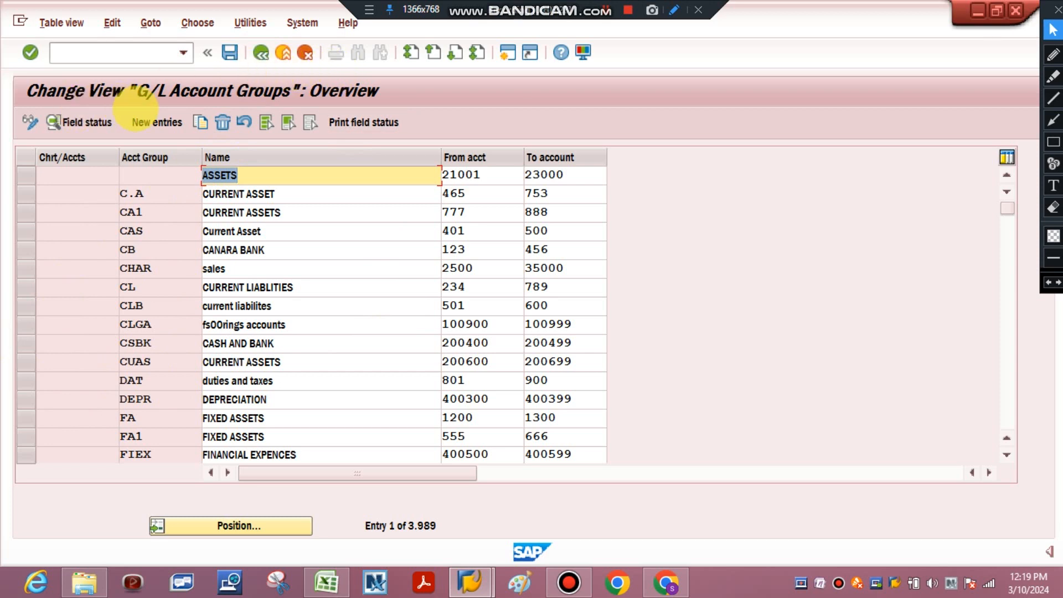
Leave the G/L Account Groups overview and run transaction SPRO to display the SAP Customizing Implementation Guide.
click(261, 52)
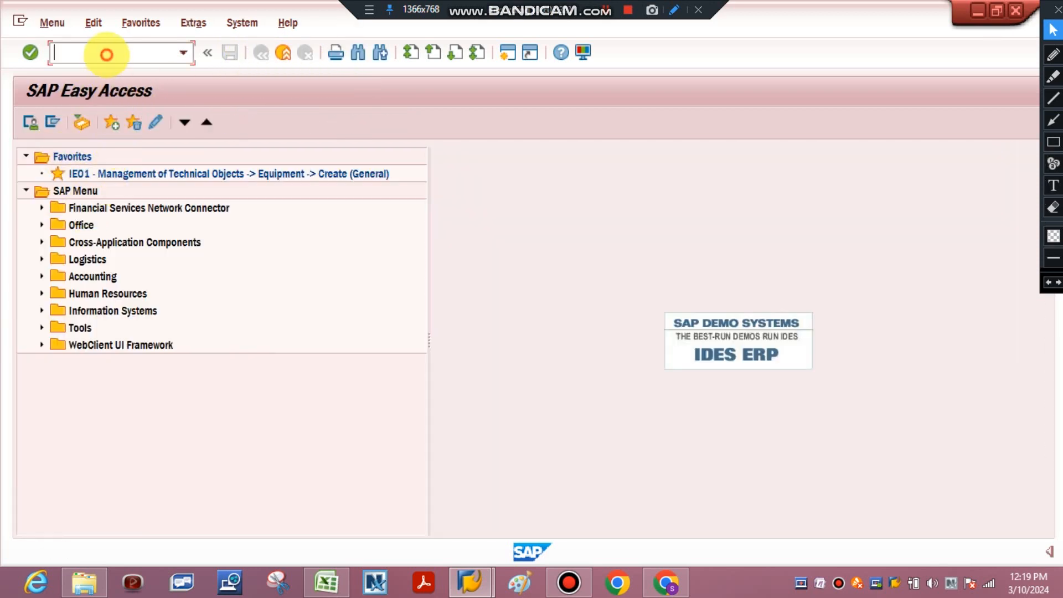
text(SPRO)
key(Return)
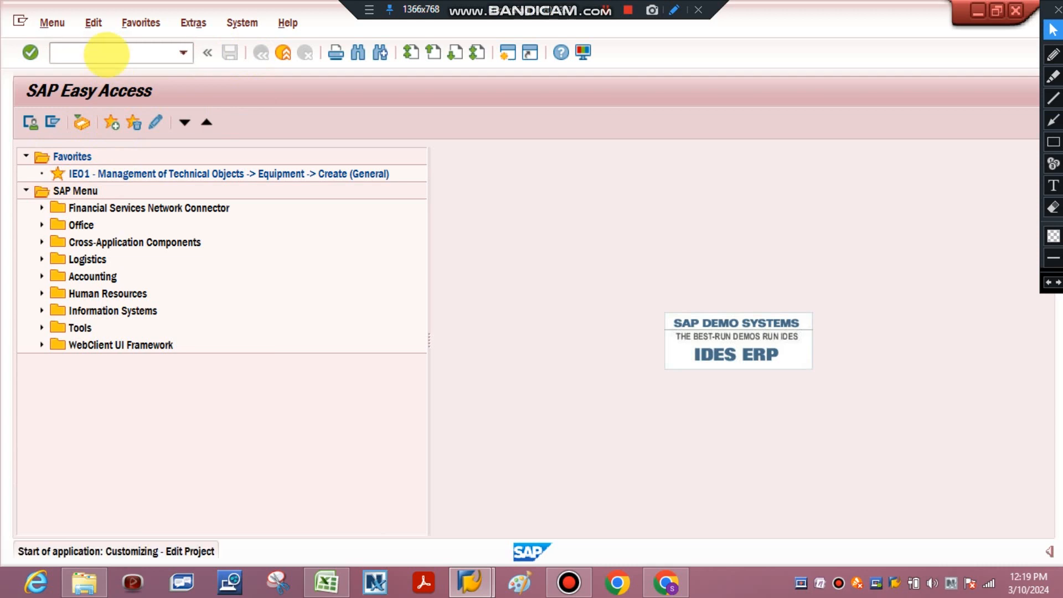
click(91, 123)
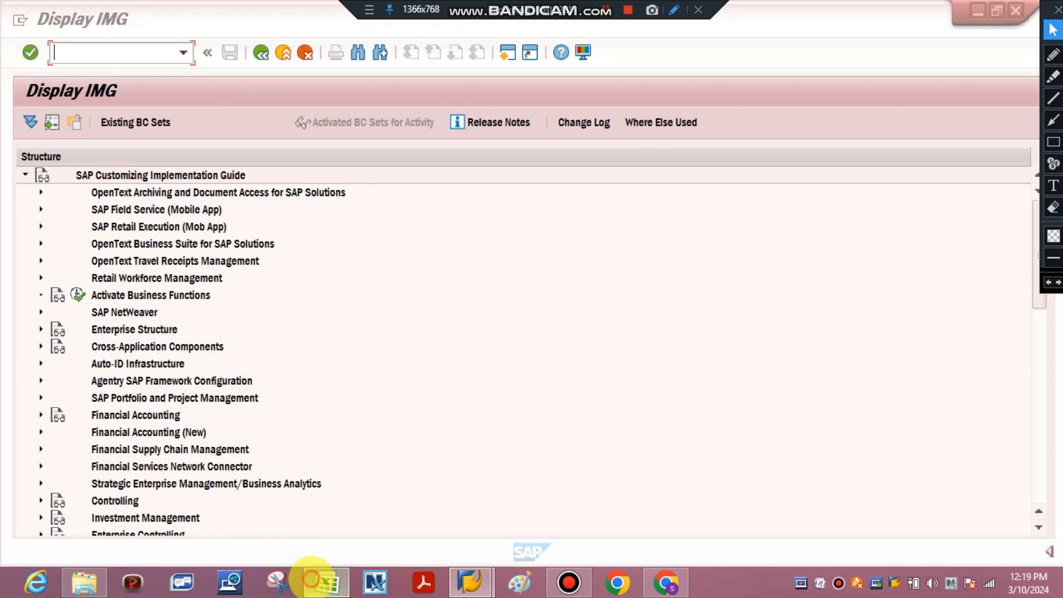
Check the OBD4 path in the Excel sheet and expand Financial Accounting (New) in the SAP implementation guide.
click(319, 580)
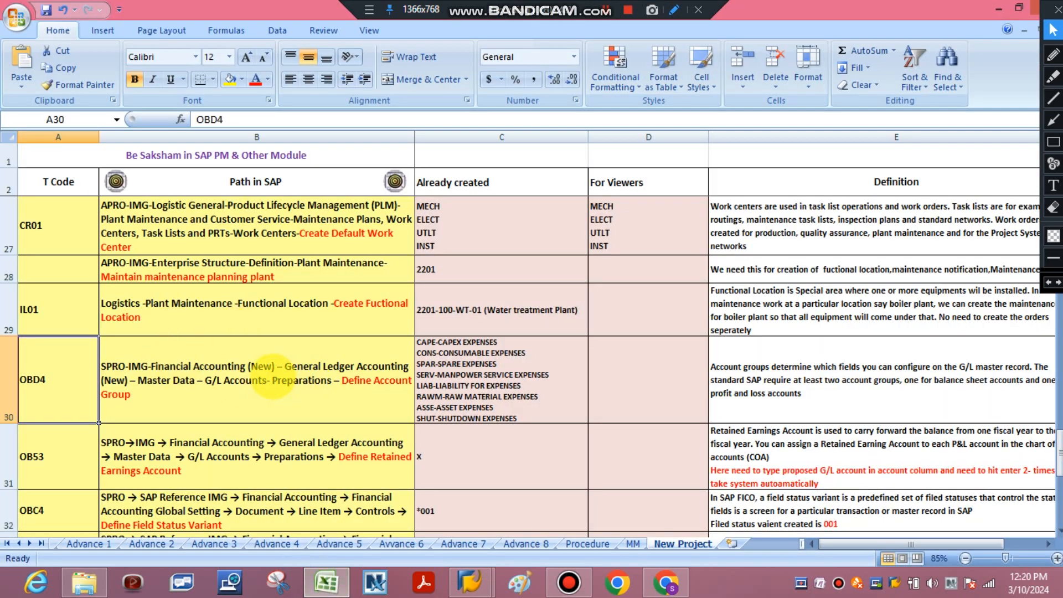
click(335, 582)
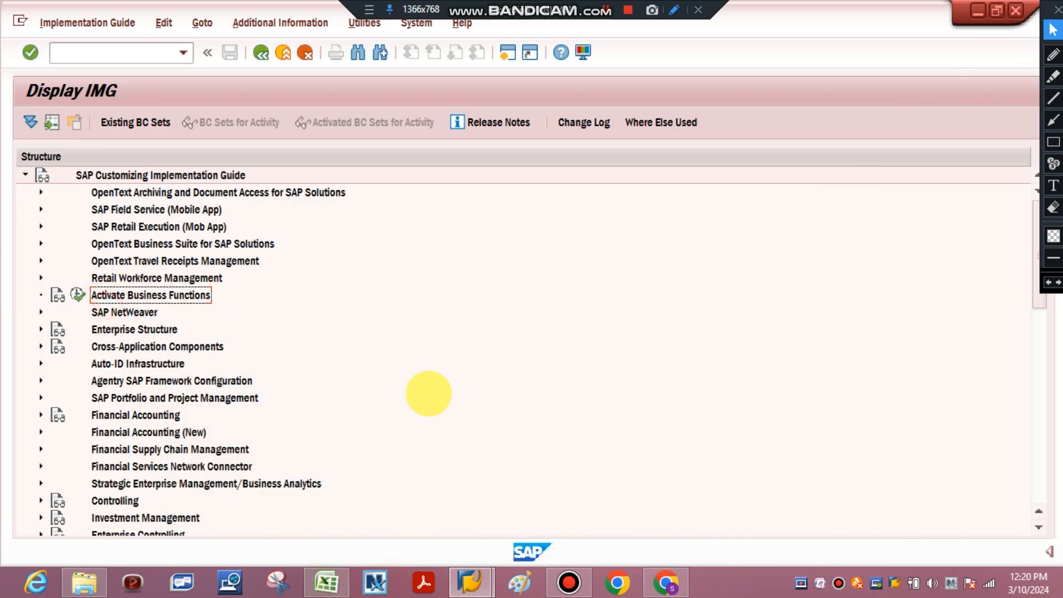
mouse_move(1039, 303)
mouse_down()
mouse_move(1043, 487)
mouse_move(1008, 230)
mouse_up()
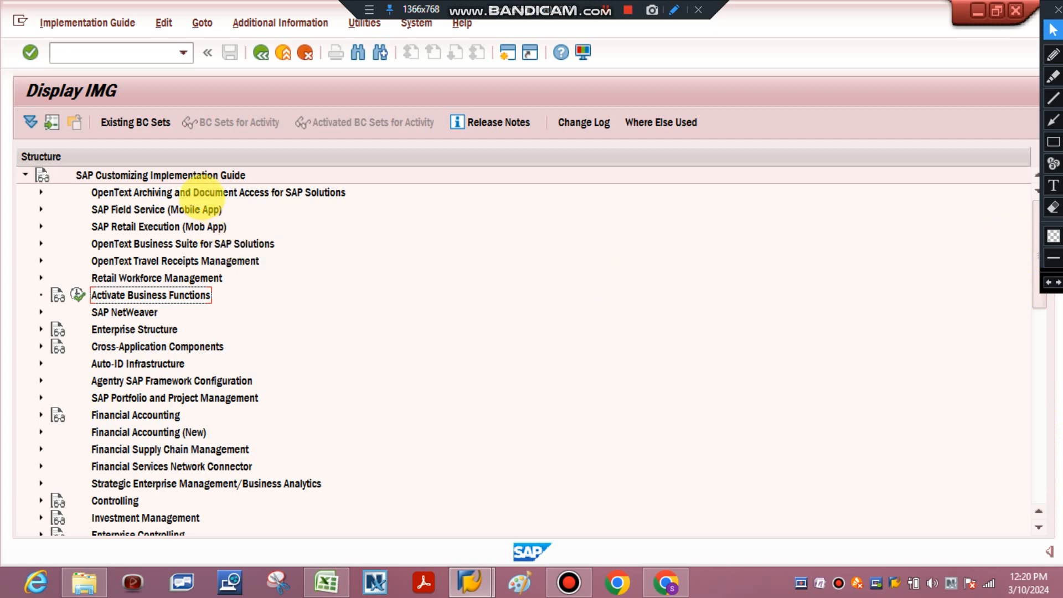
click(201, 194)
key(Down)
key(Down)
key(Down)
key(Down)
key(Down)
key(Down)
key(Down)
key(Down)
key(Down)
key(Down)
key(Down)
key(Down)
key(Down)
key(Down)
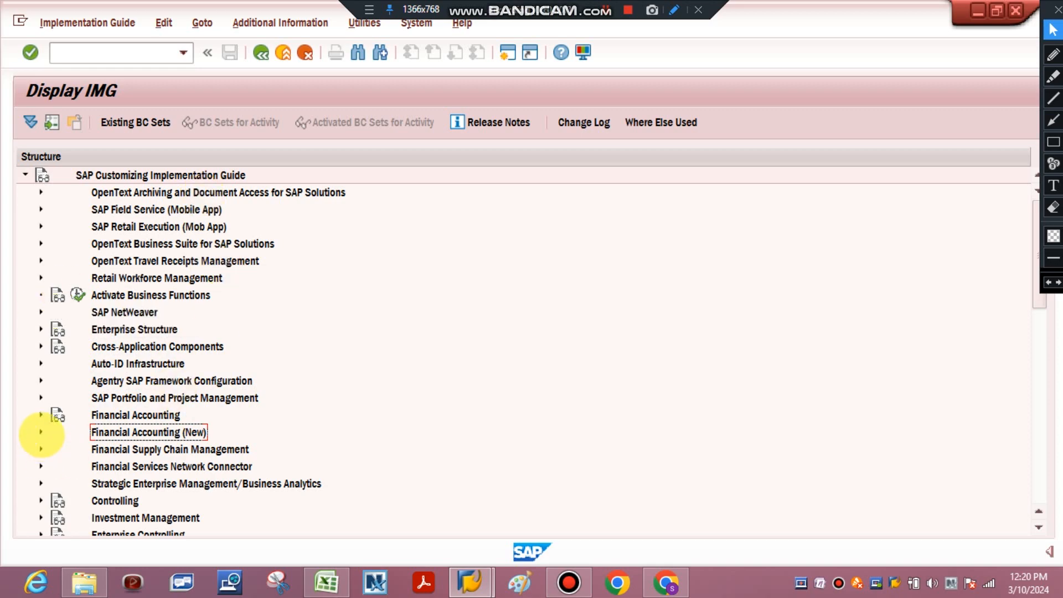
click(41, 432)
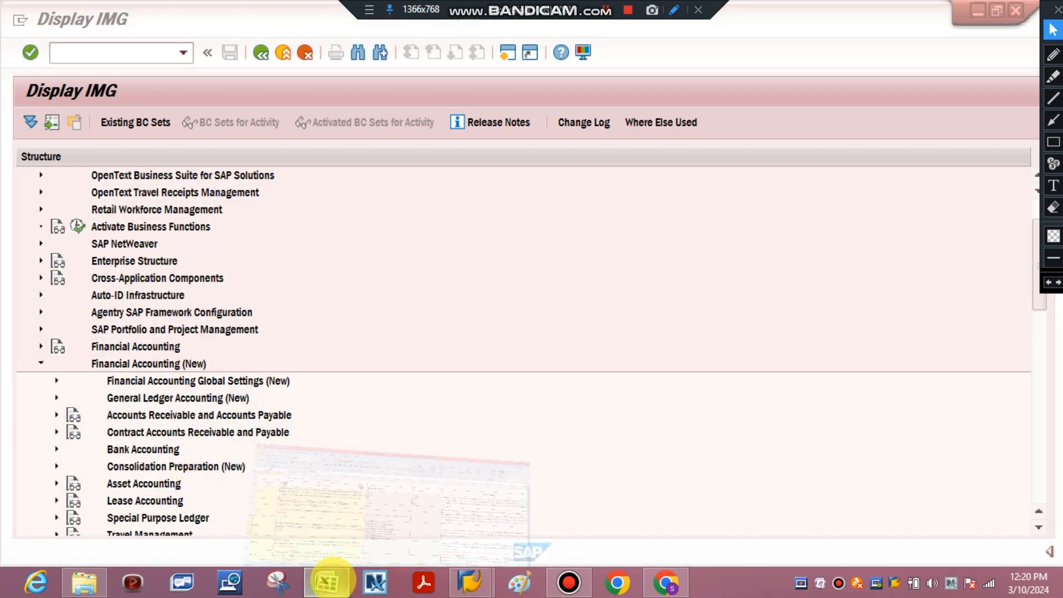
Consult the path in the Excel sheet again and expand General Ledger Accounting (New) under Financial Accounting (New) in SAP.
click(327, 581)
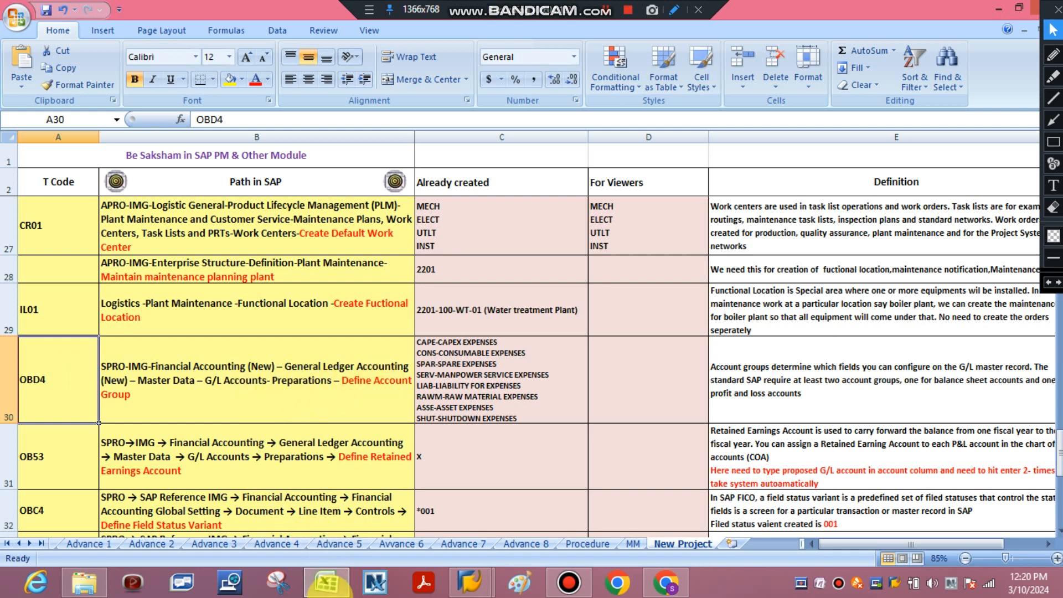
click(327, 583)
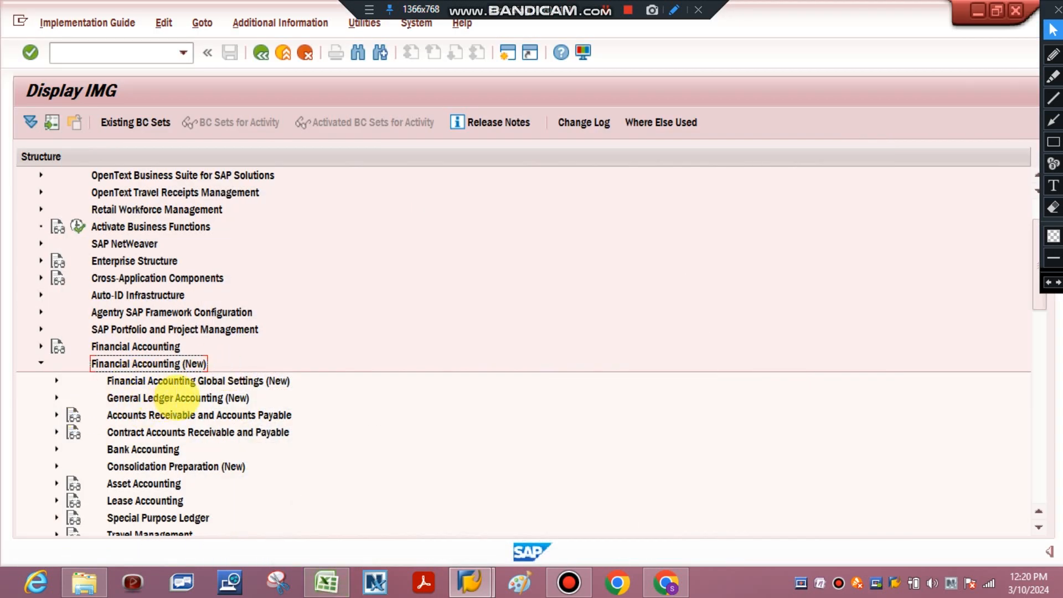
click(177, 398)
click(56, 398)
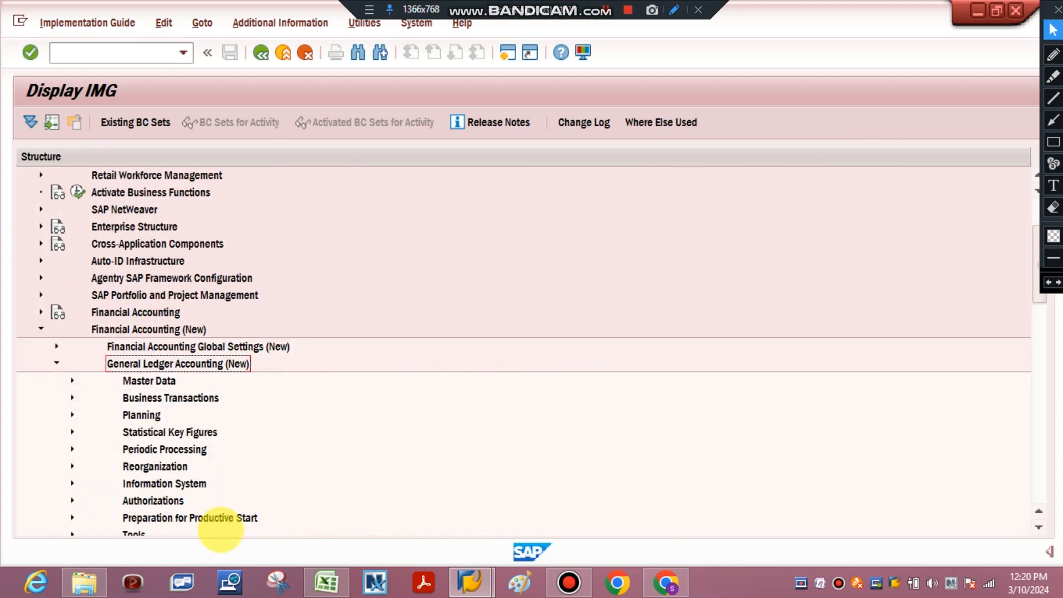
Follow the Excel sheet's path to expand Master Data and its G/L Accounts node in the SAP implementation guide.
click(327, 582)
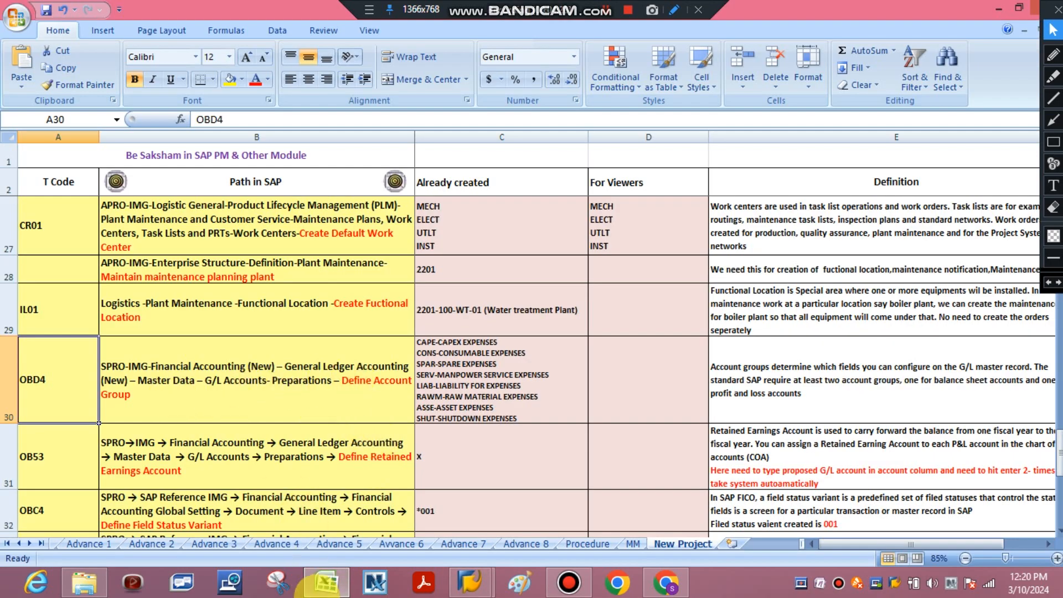
click(315, 585)
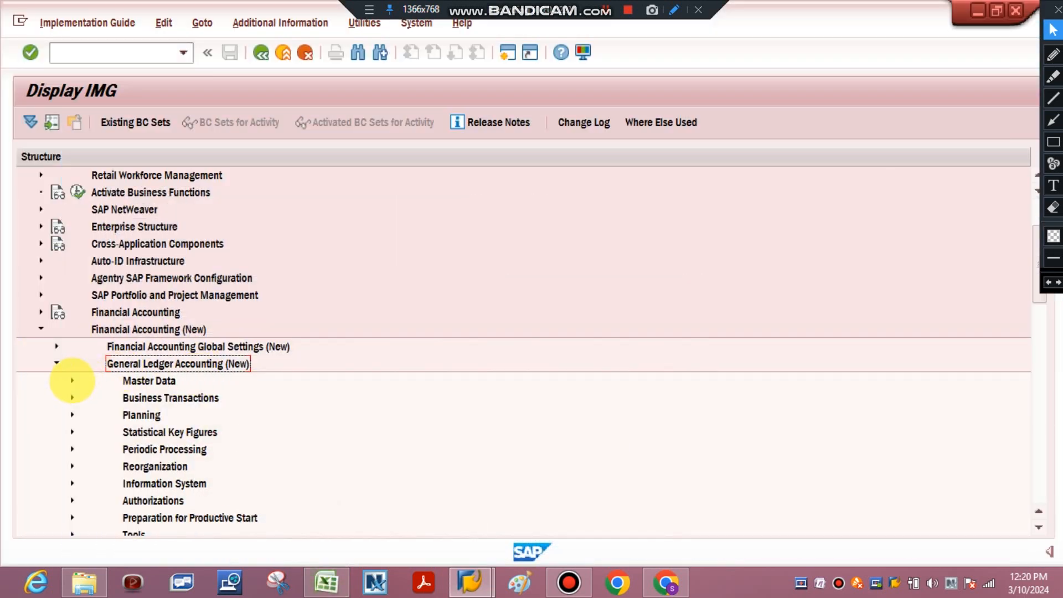
click(72, 380)
click(315, 578)
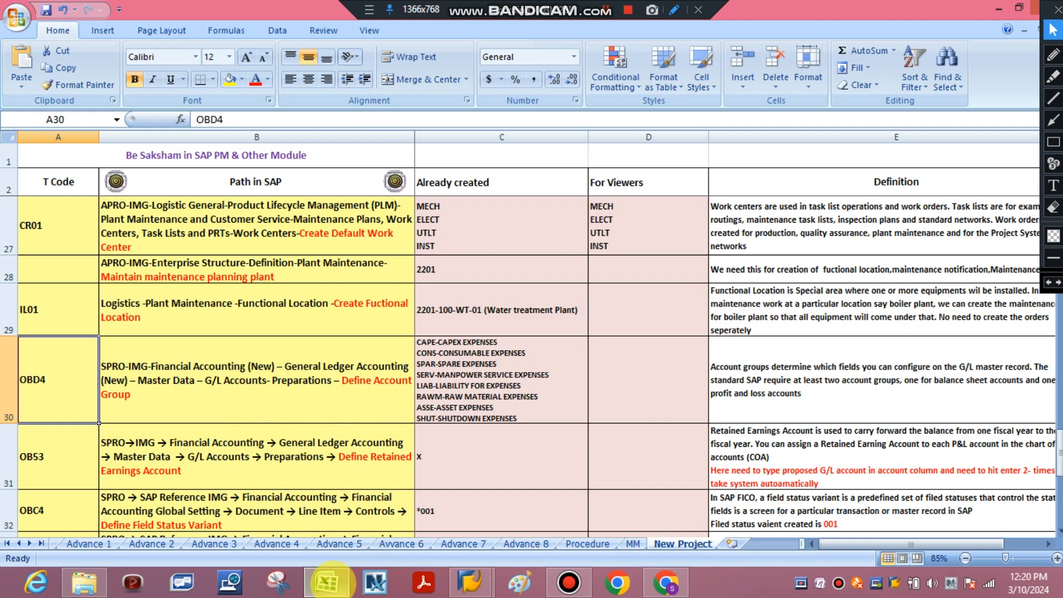
click(326, 582)
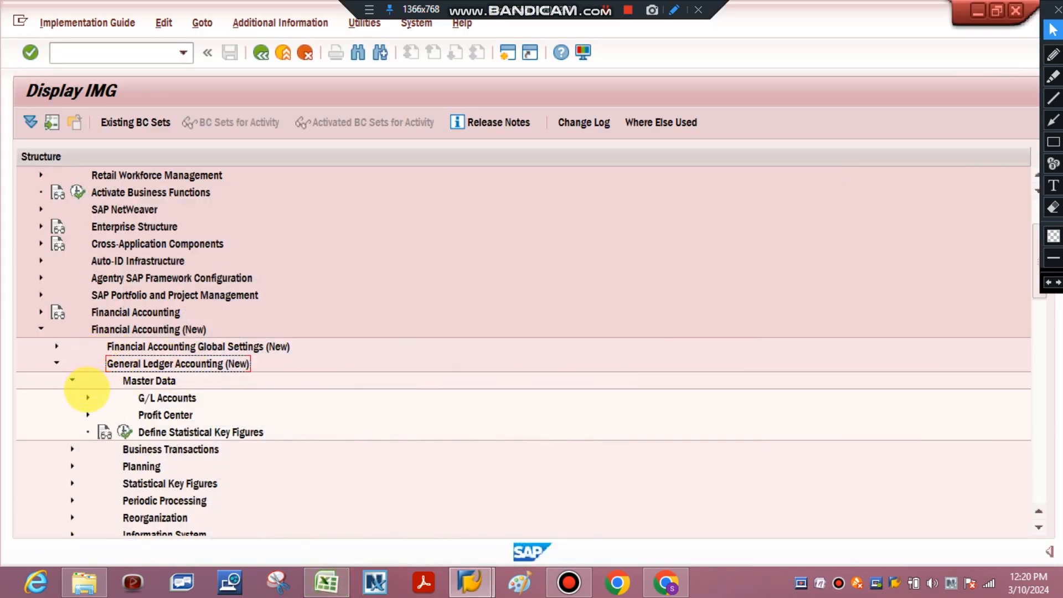
click(87, 397)
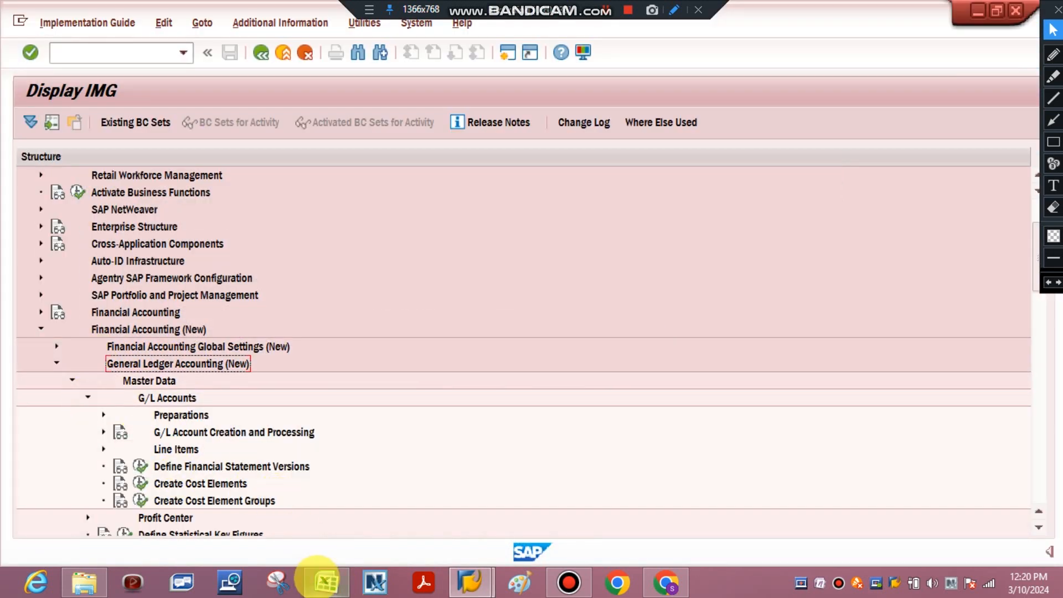
Check the sheet for the next path level and expand Preparations under G/L Accounts in SAP.
click(319, 580)
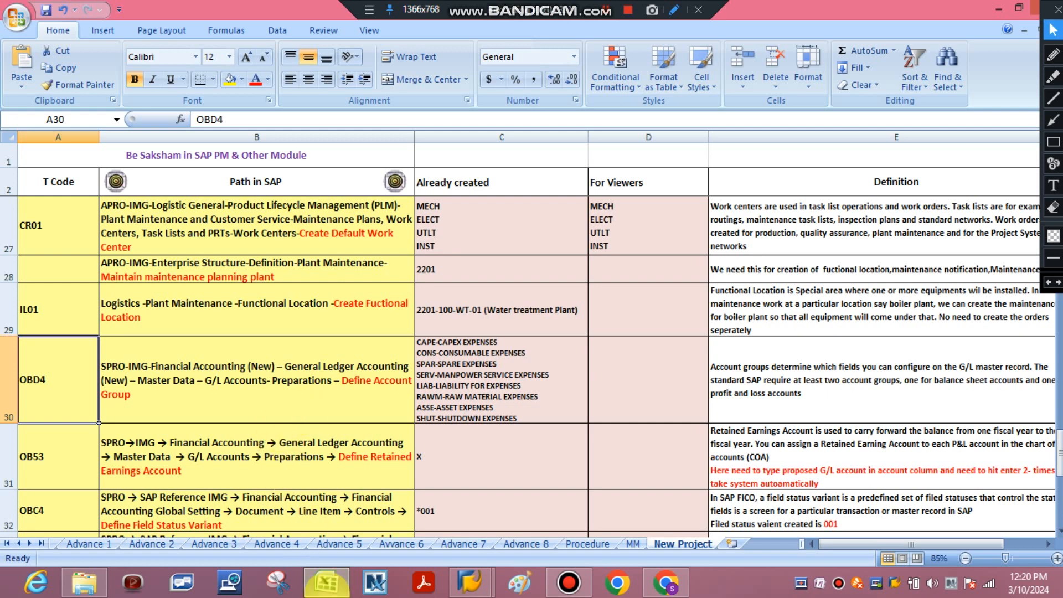
click(327, 592)
click(103, 415)
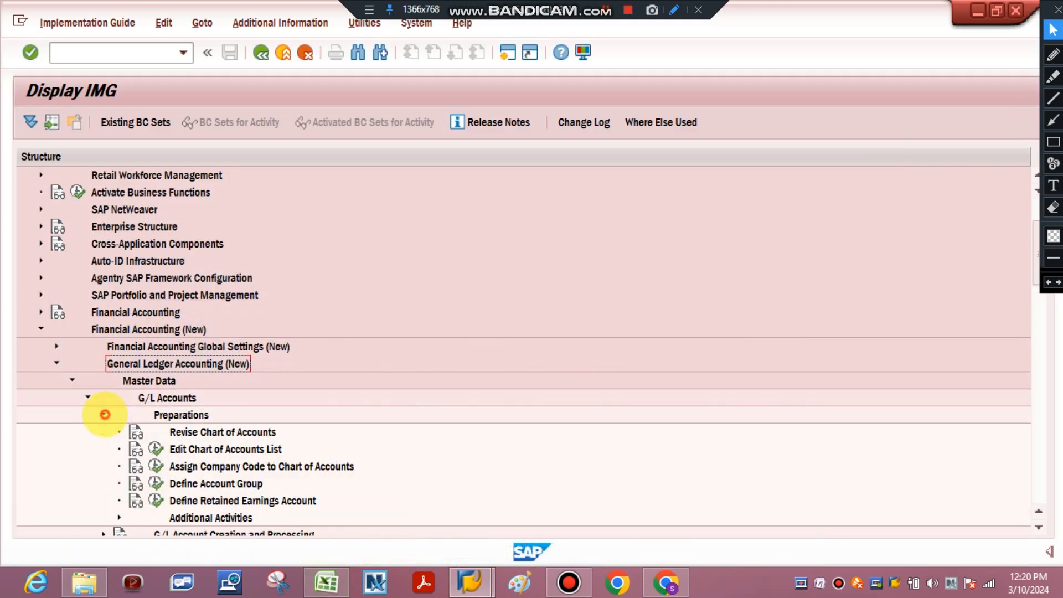
Confirm the final path entry in the Excel sheet and execute the Define Account Group activity under Preparations in SAP.
click(305, 581)
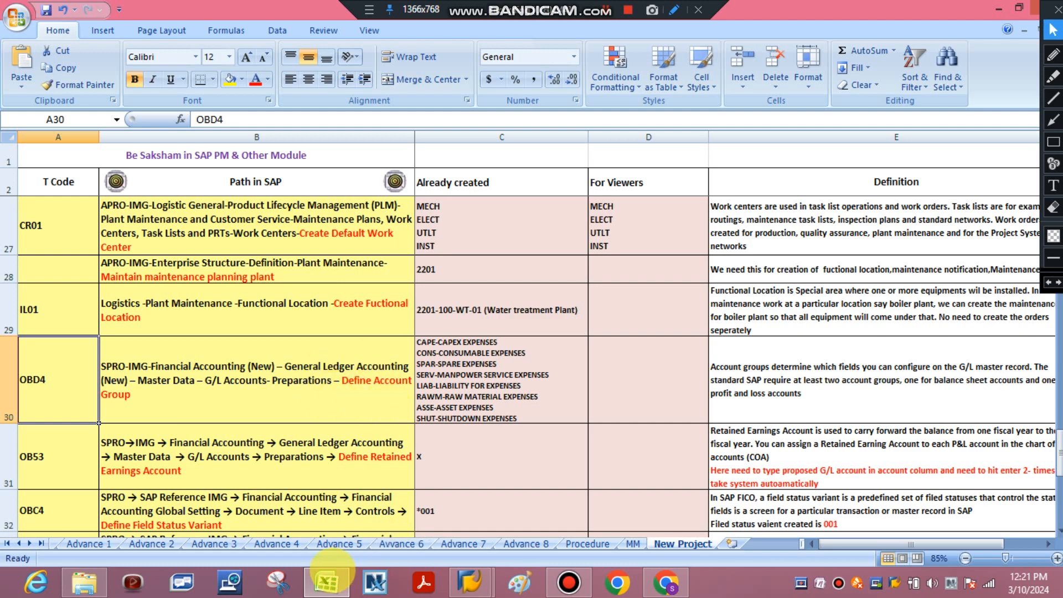
click(331, 579)
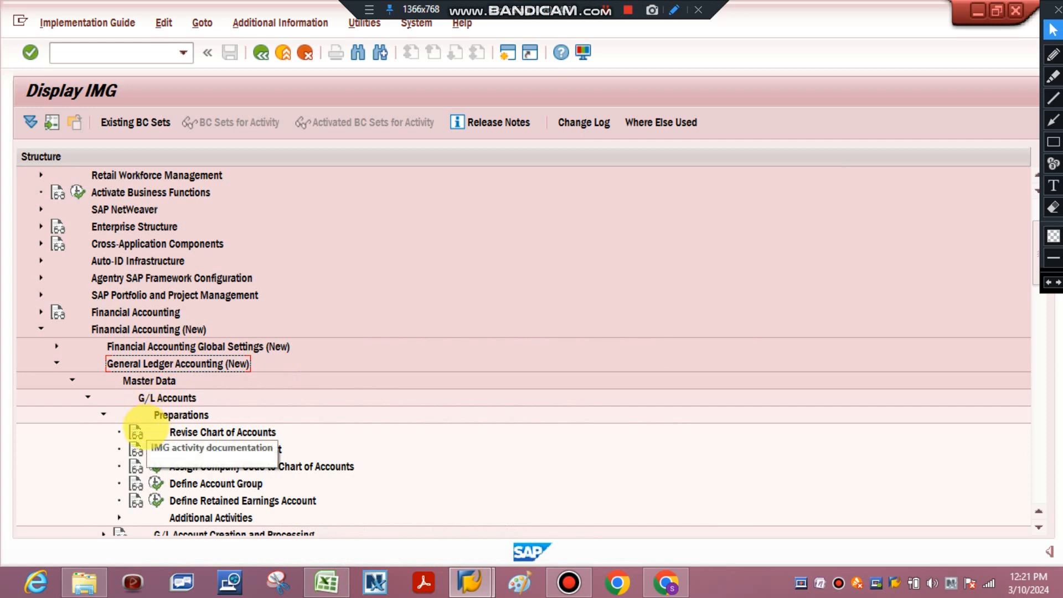
click(220, 484)
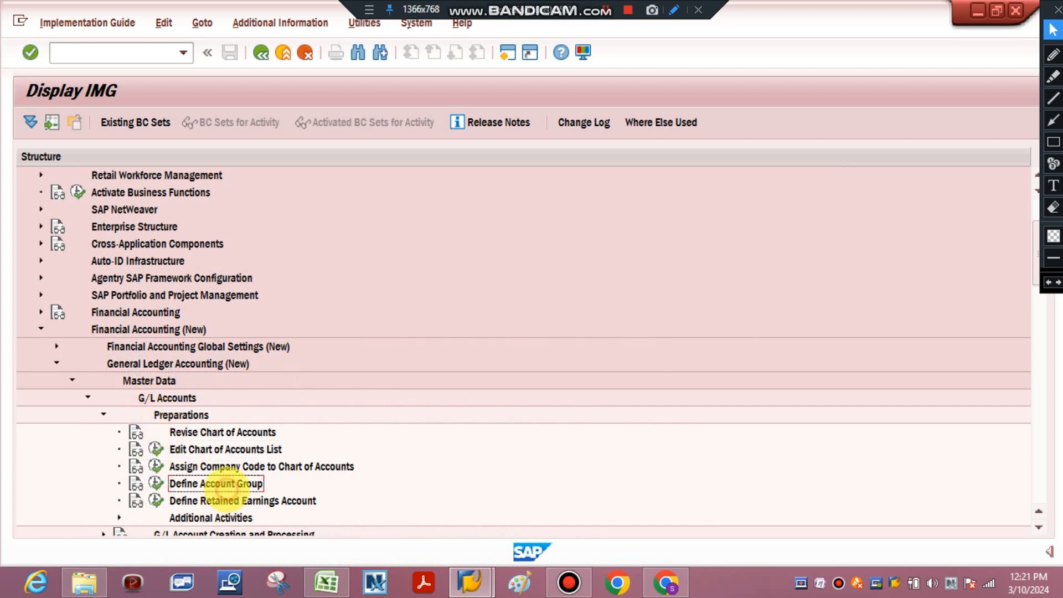
click(155, 483)
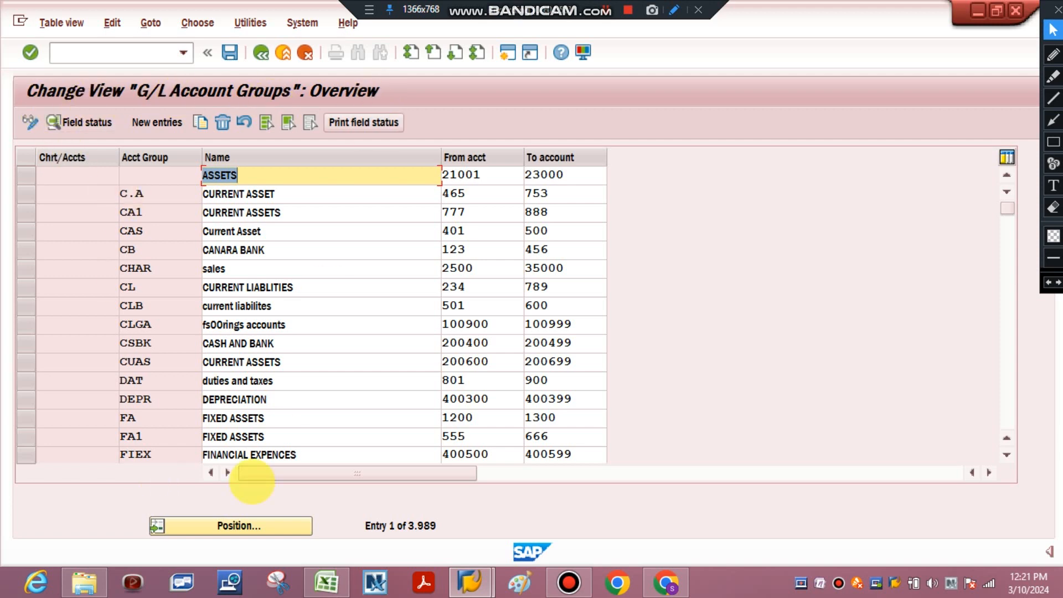
Position the G/L Account Groups list at chart of accounts 2201.
click(237, 524)
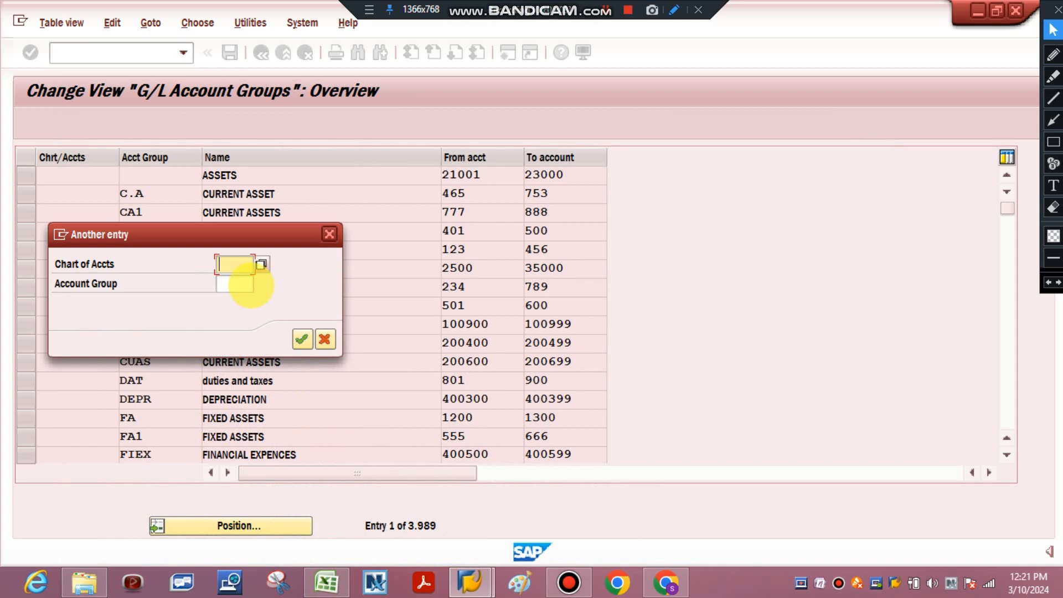
text(2201)
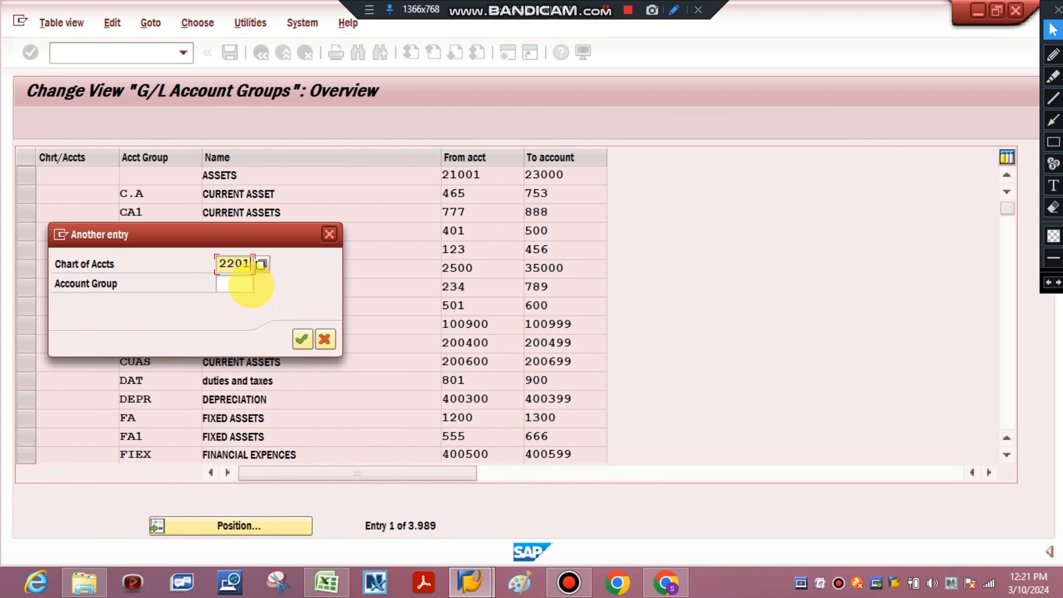
key(Return)
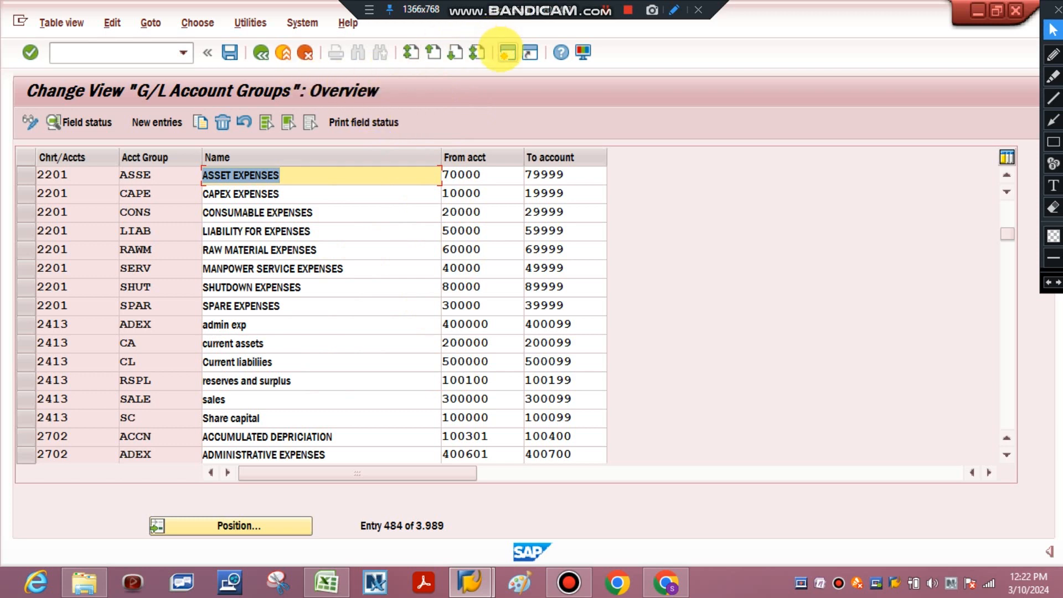
Try to open transaction OBD4 in a second SAP session, decline displaying the locked data, and return to the G/L Account Groups session.
click(504, 50)
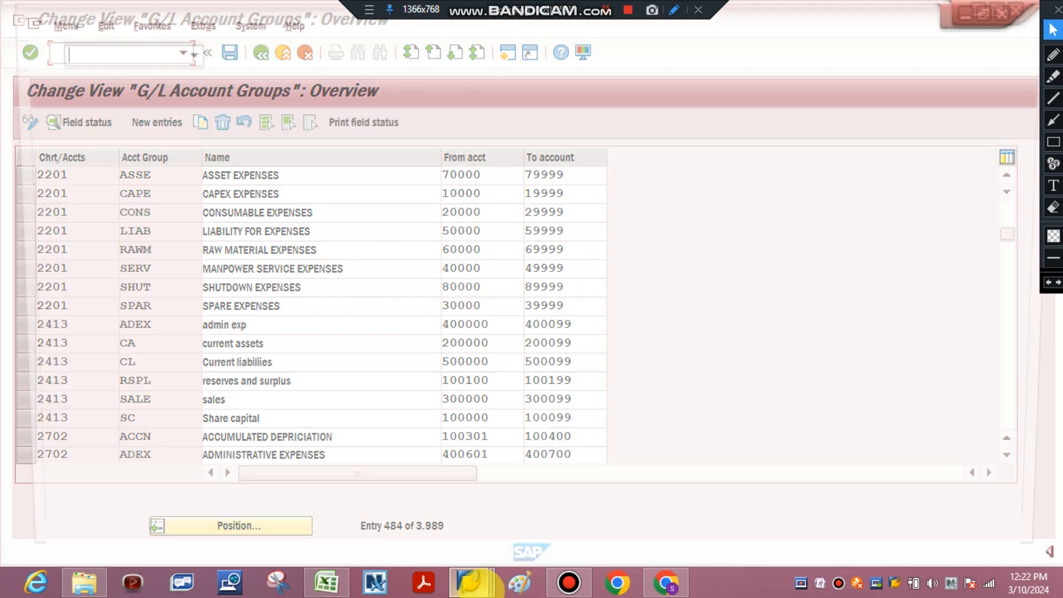
mouse_move(477, 582)
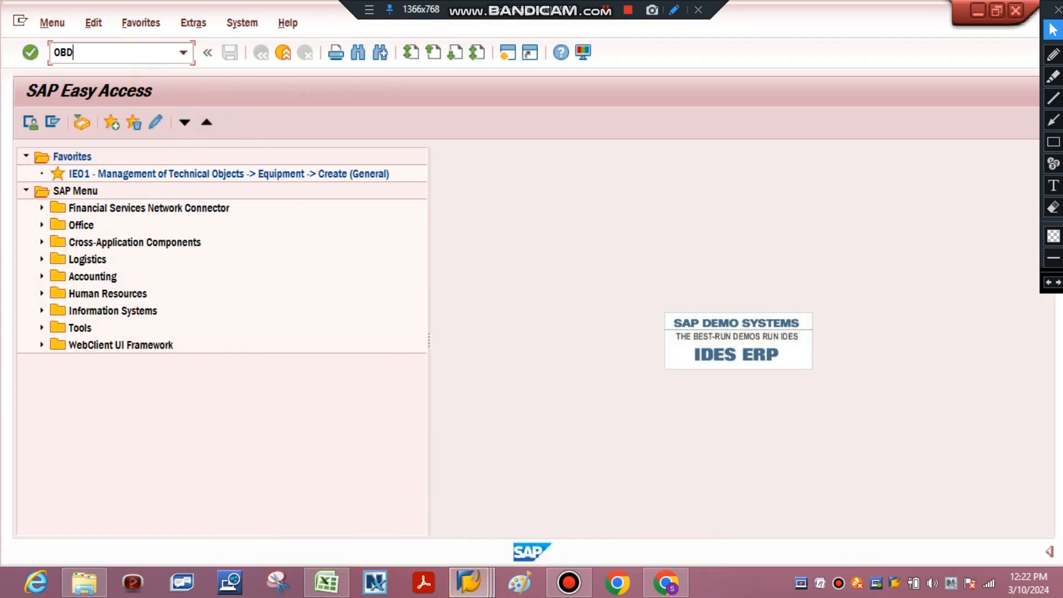
key(Return)
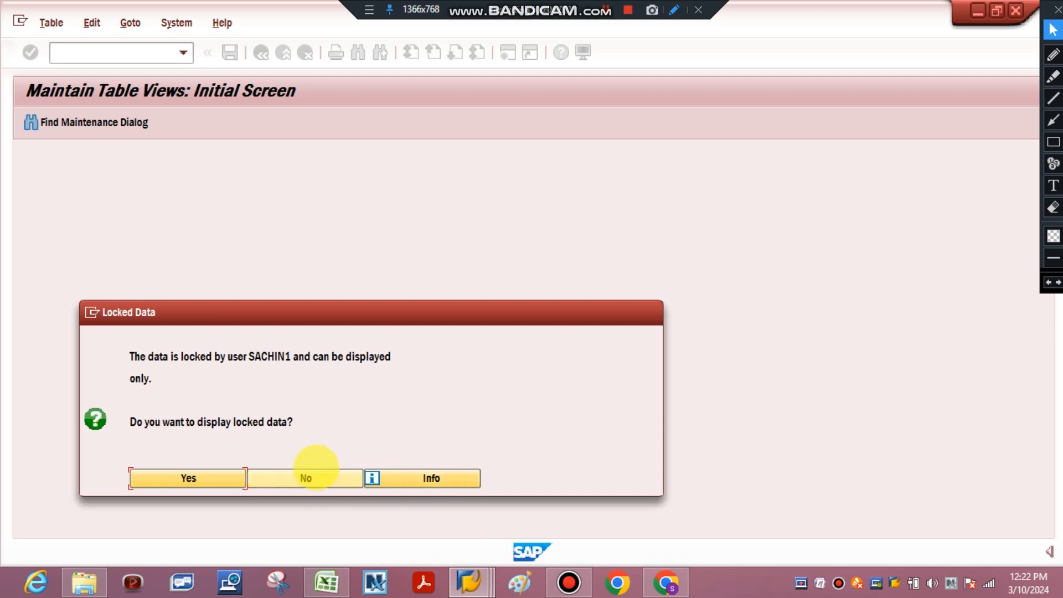
click(281, 479)
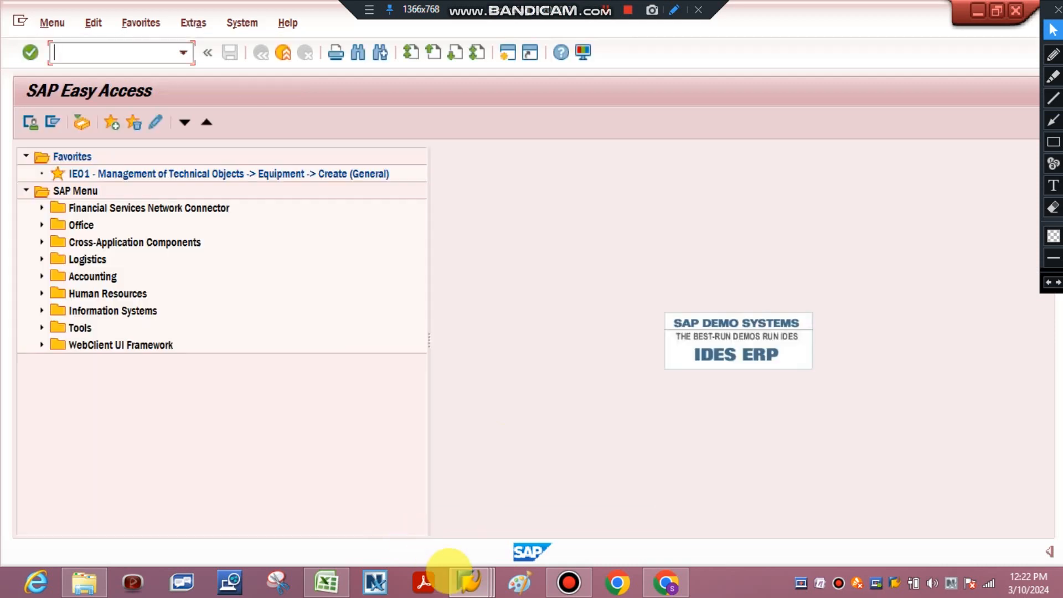
click(440, 457)
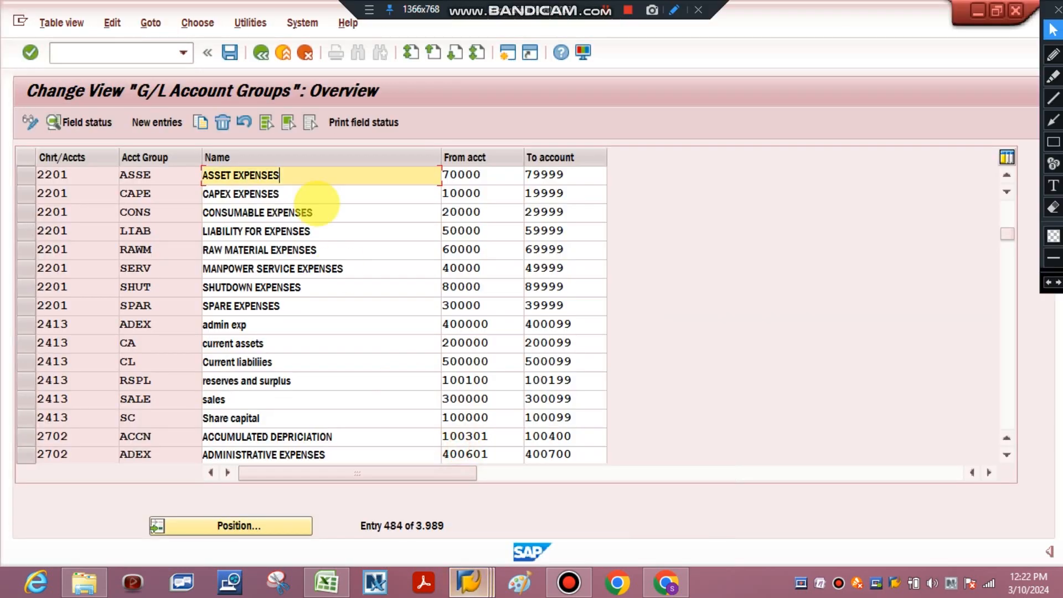
Start new G/L account group entries, consult the OBD4 row in the Excel sheet, and enter chart of accounts 2301 in the first row.
click(141, 122)
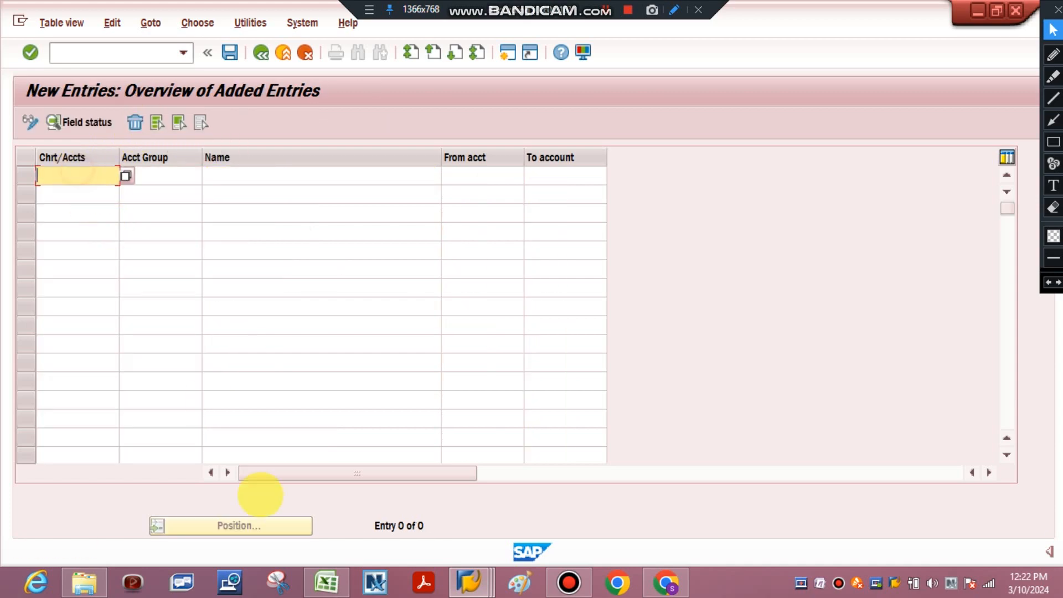
click(338, 580)
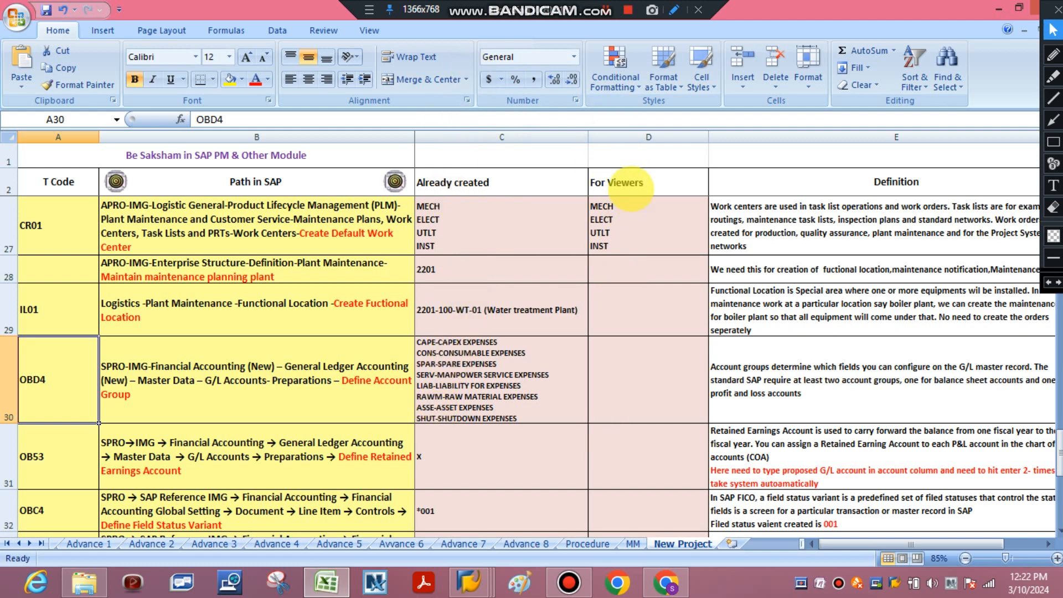
click(329, 583)
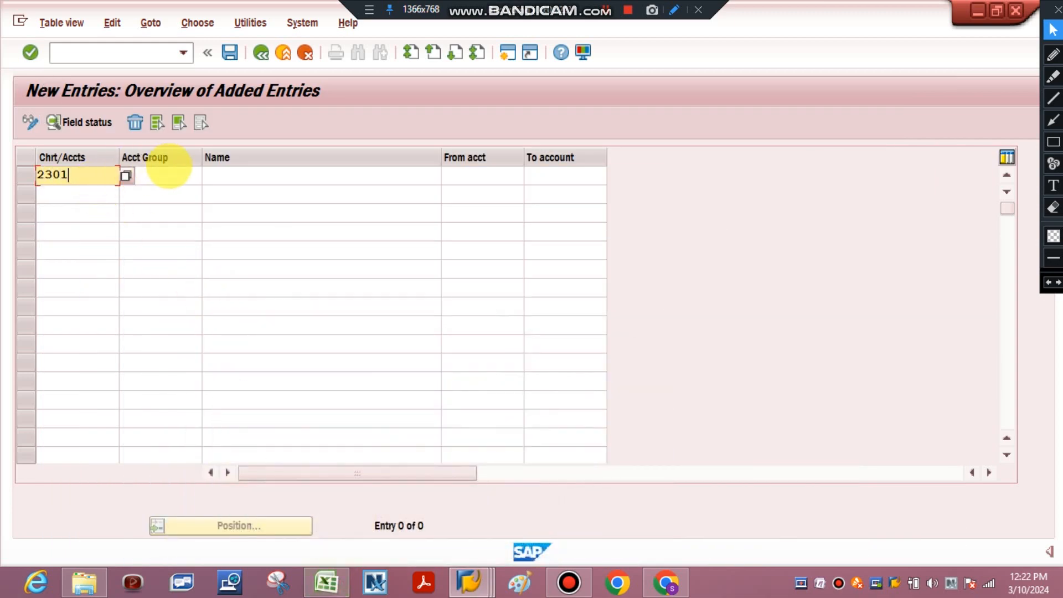
Check the account group codes in the Excel sheet and enter CAPE as the first row's account group in SAP.
click(169, 178)
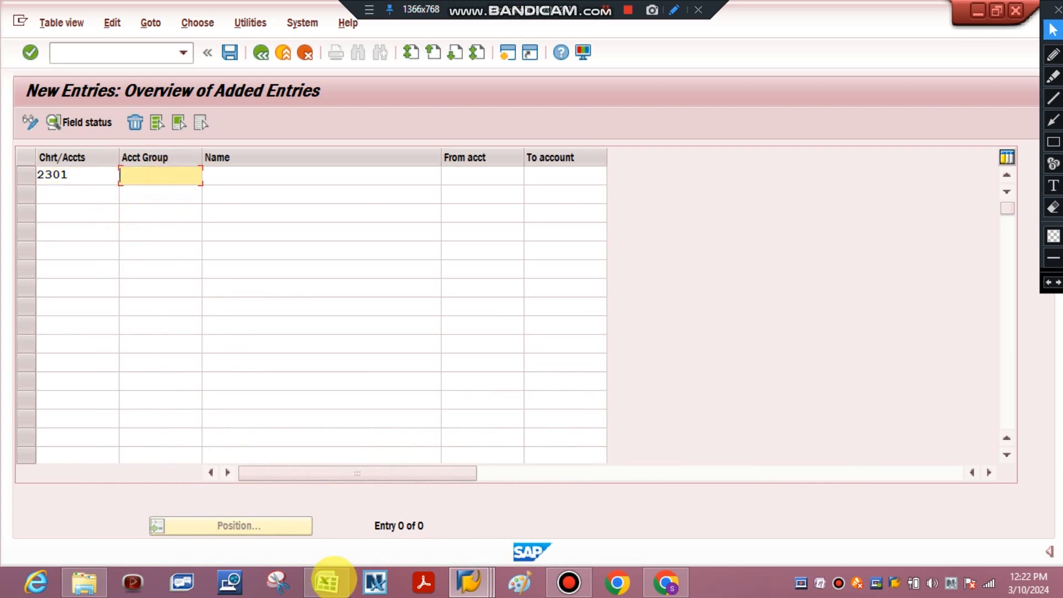
click(326, 581)
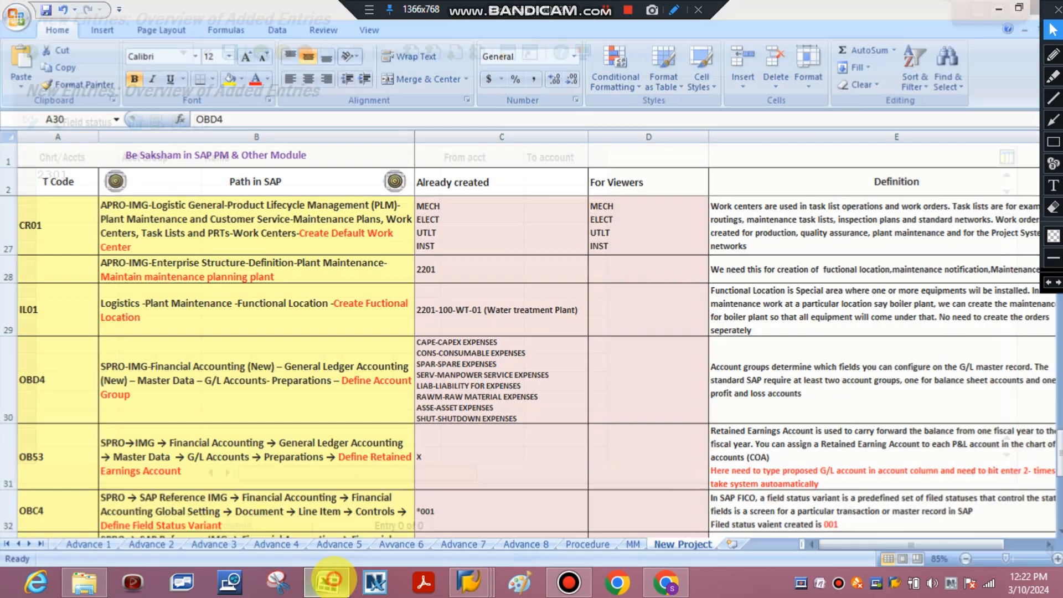
click(327, 582)
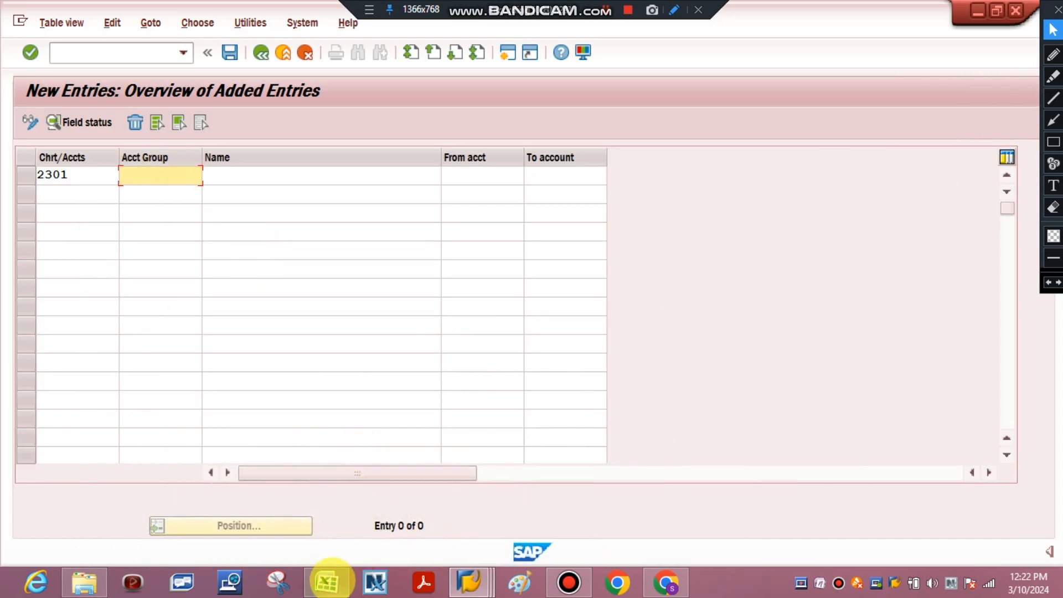
click(326, 581)
click(326, 582)
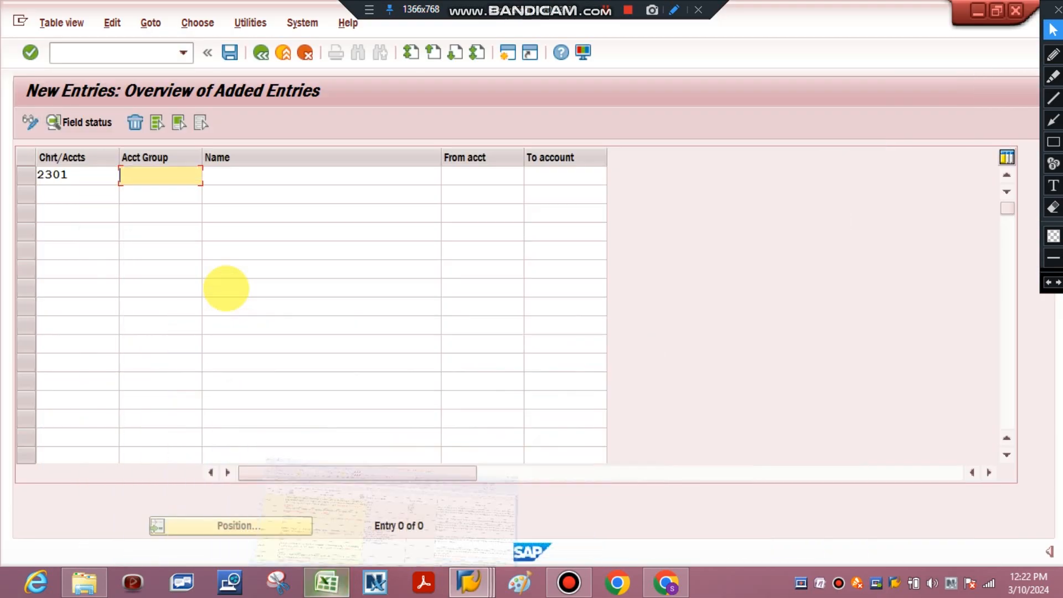
text(ca)
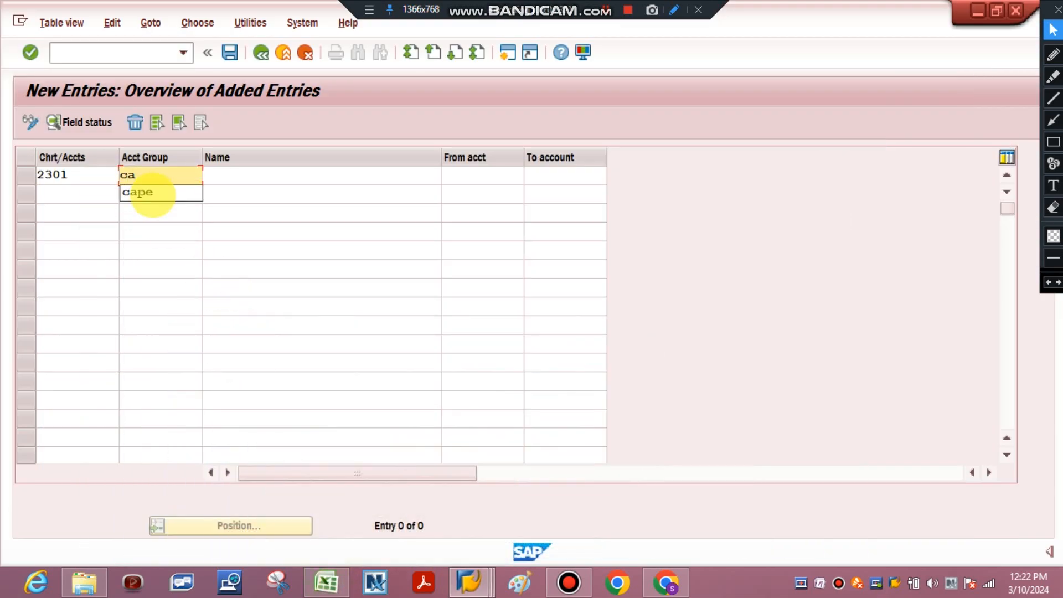
key(BackSpace)
key(BackSpace)
text(CAPE)
click(209, 297)
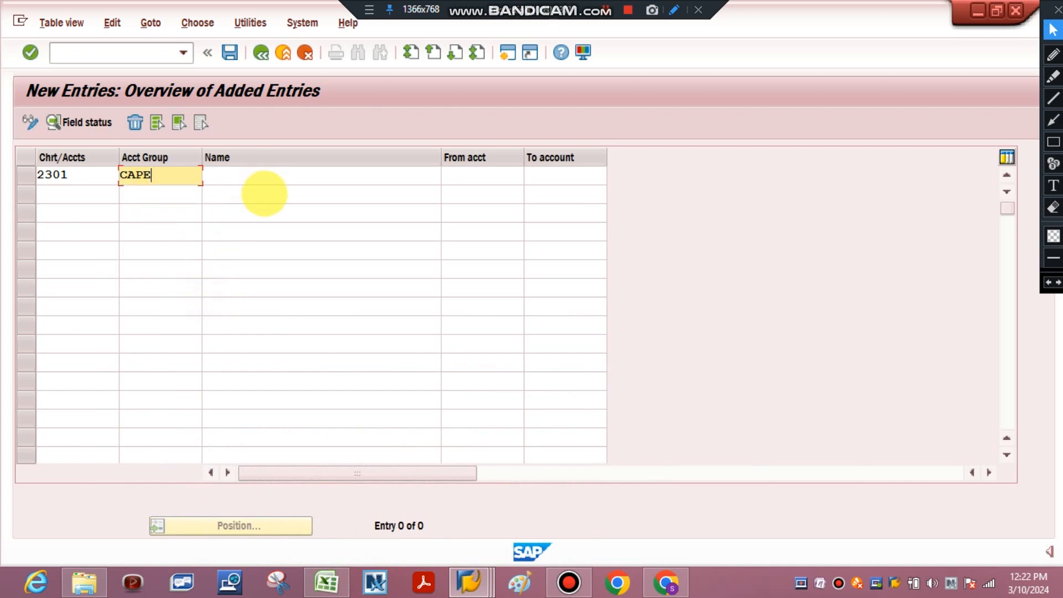
Name the CAPE group SPARE EXPENSES and set its account range from 10000 to 19999.
click(271, 186)
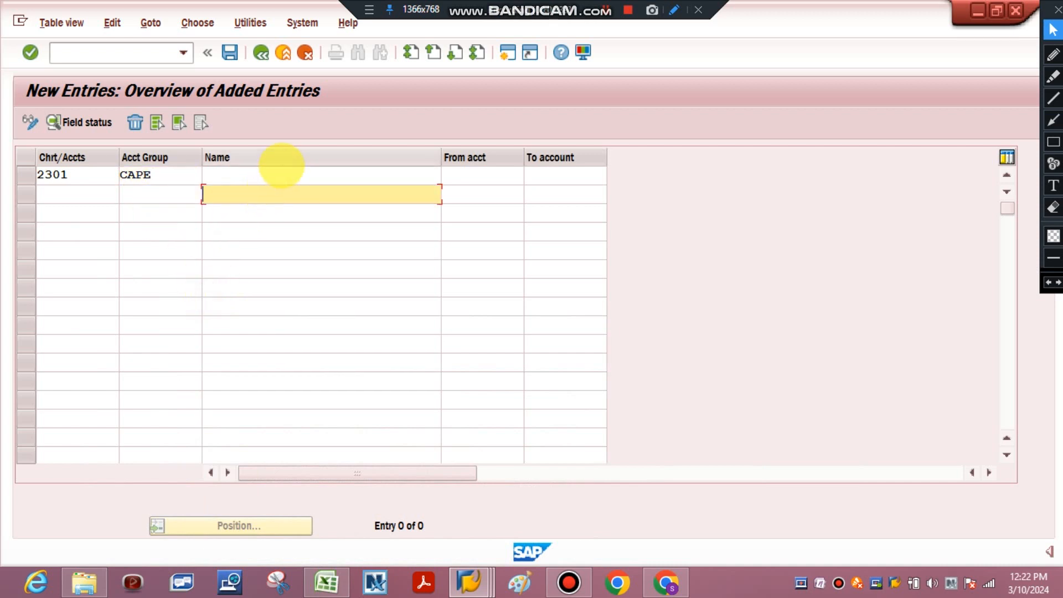
click(279, 172)
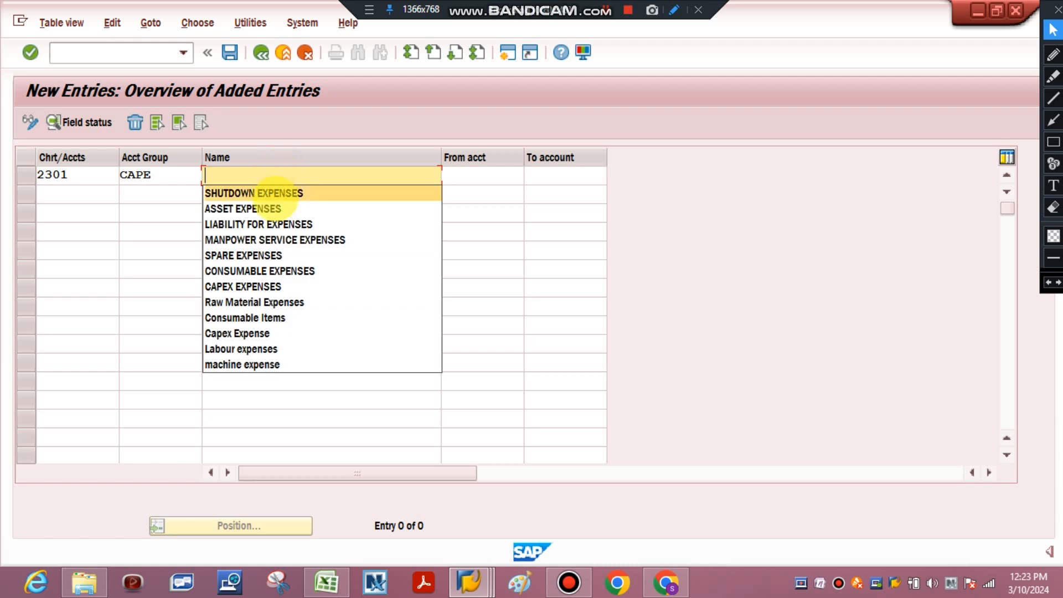
click(270, 251)
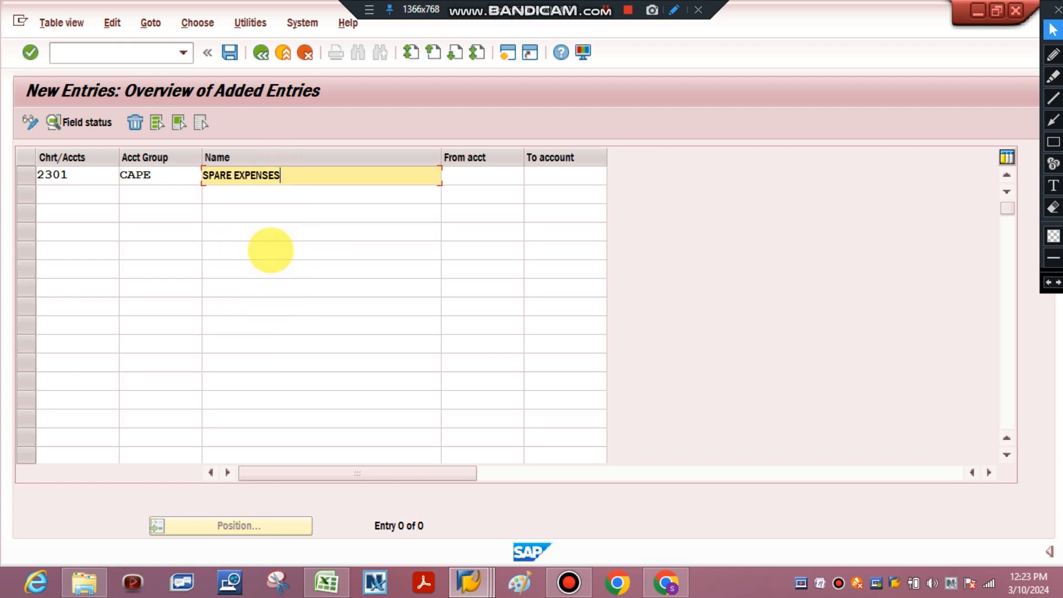
click(470, 177)
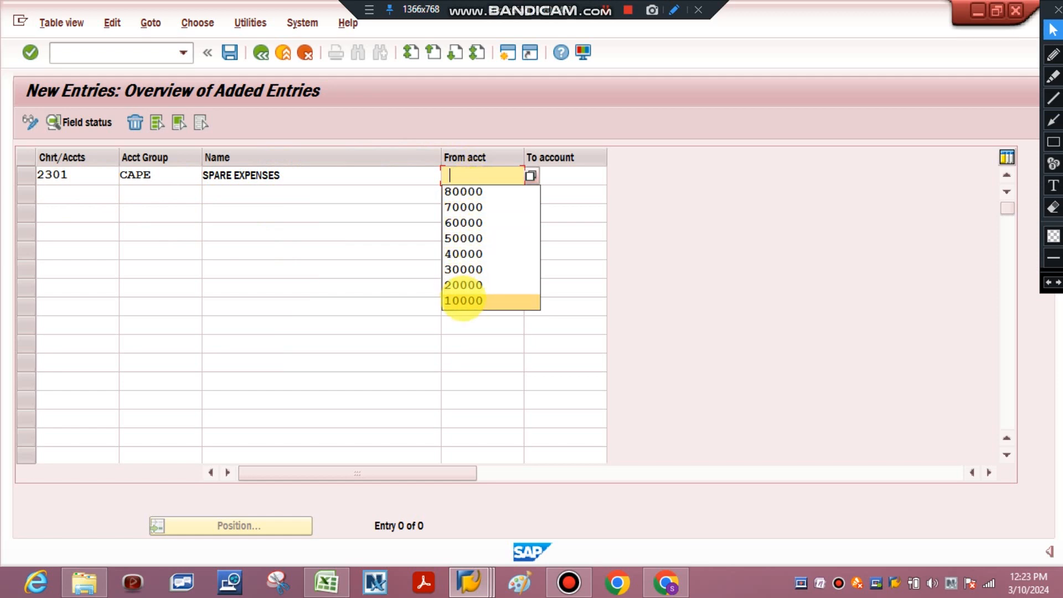
click(464, 299)
click(554, 177)
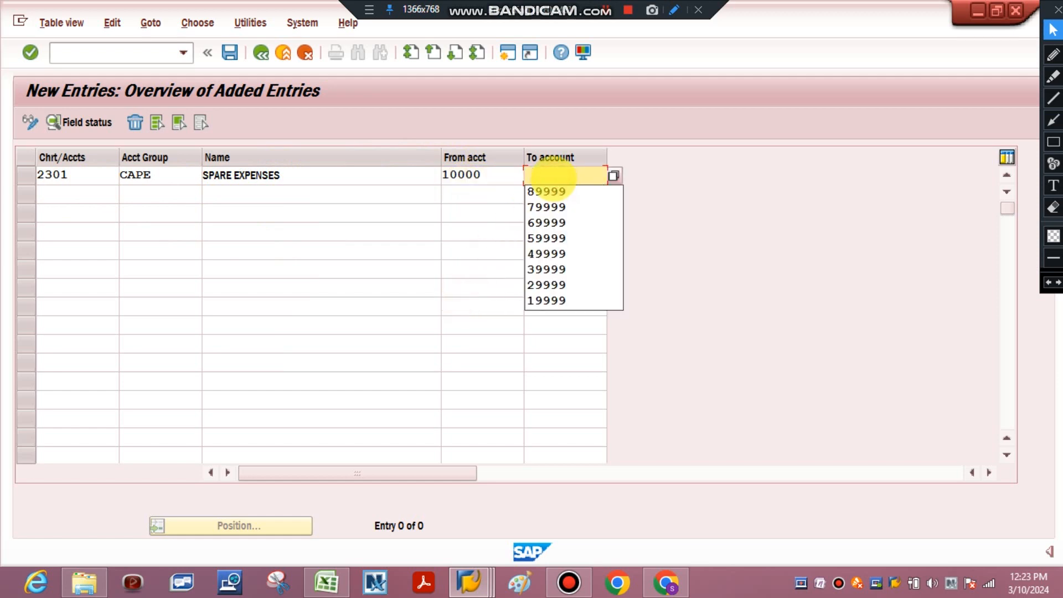
click(546, 301)
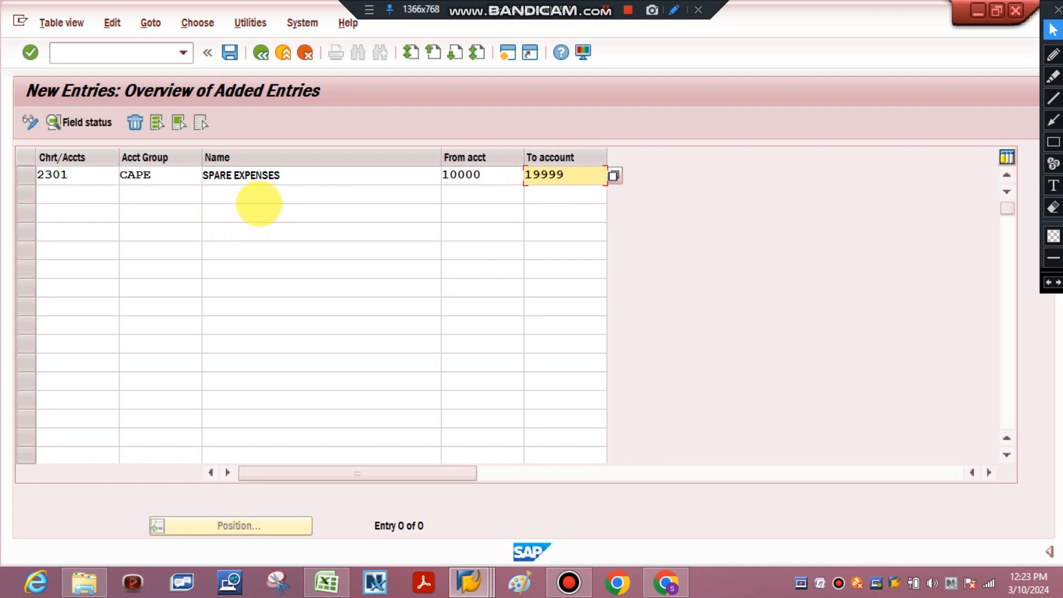
Enter chart of accounts 2301 in the second row and, after checking the Excel sheet, set its account group to Cons.
click(71, 199)
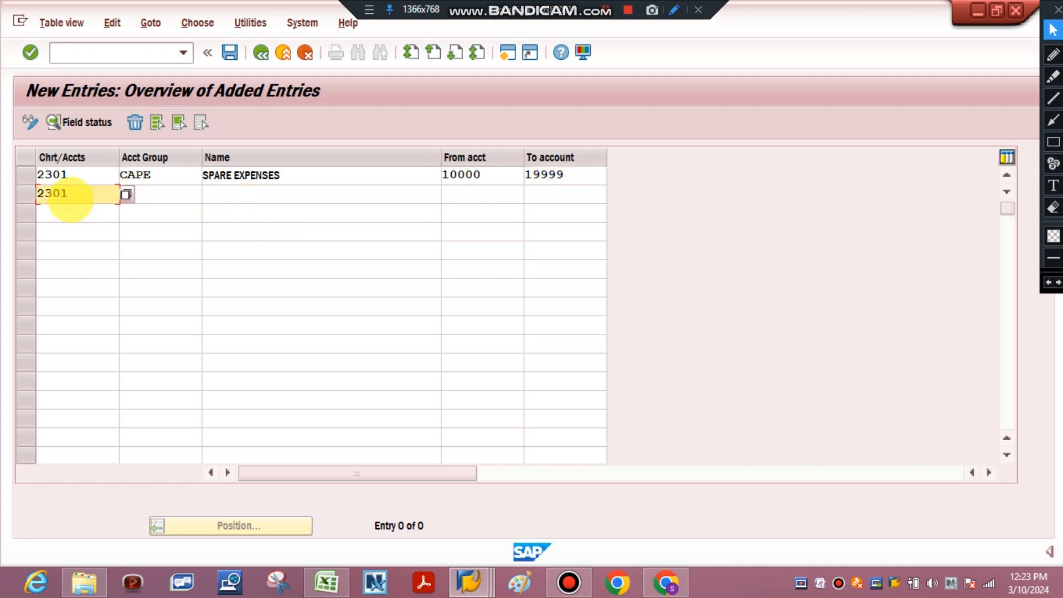
click(326, 582)
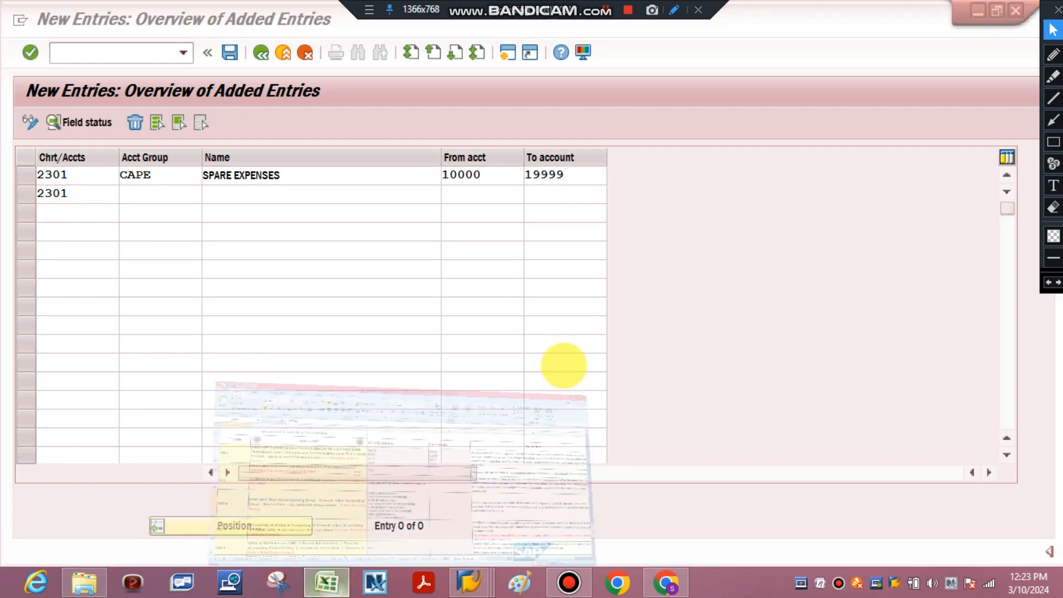
click(326, 581)
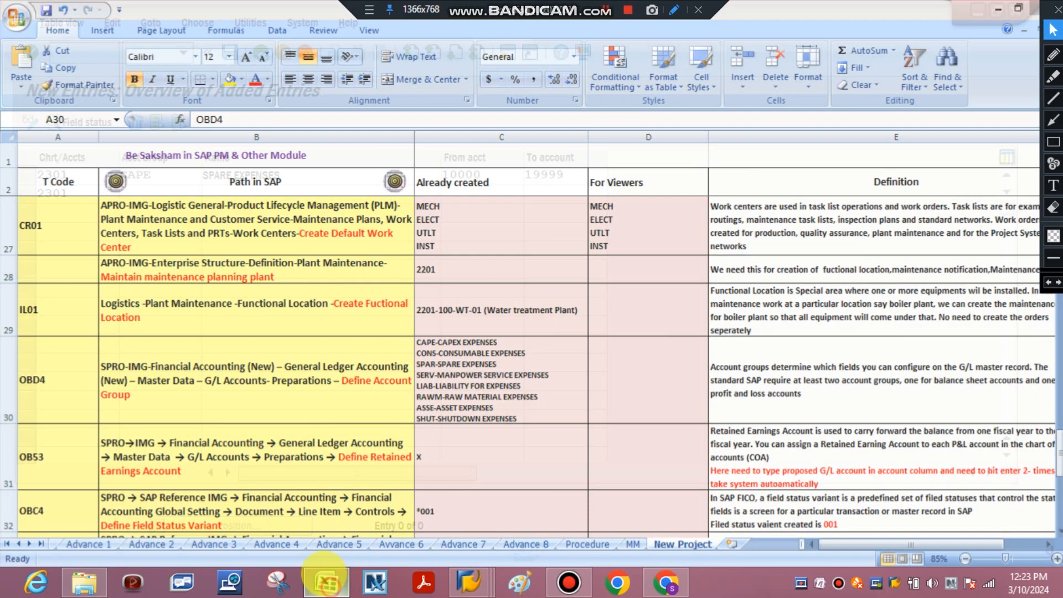
click(186, 195)
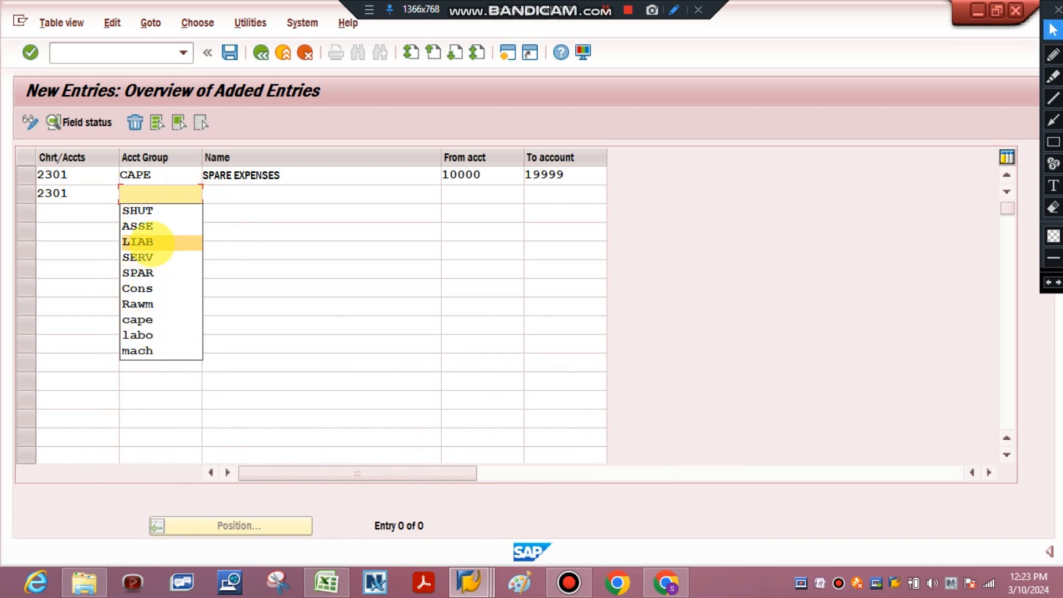
click(152, 288)
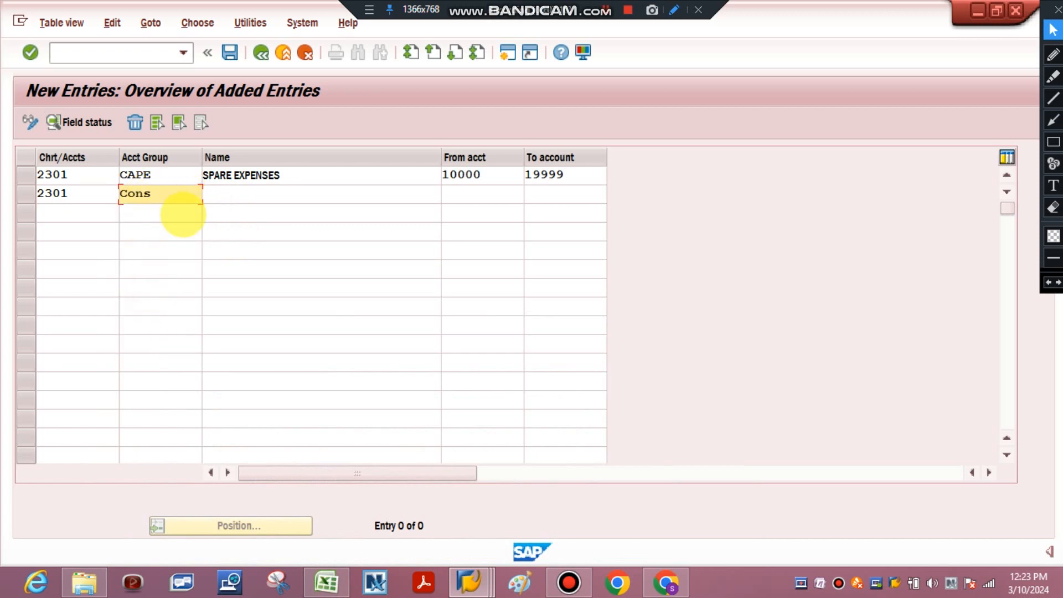
Name the Cons group CONSUMABLE EXPENSES and set its account range from 20000 to 39999.
click(248, 191)
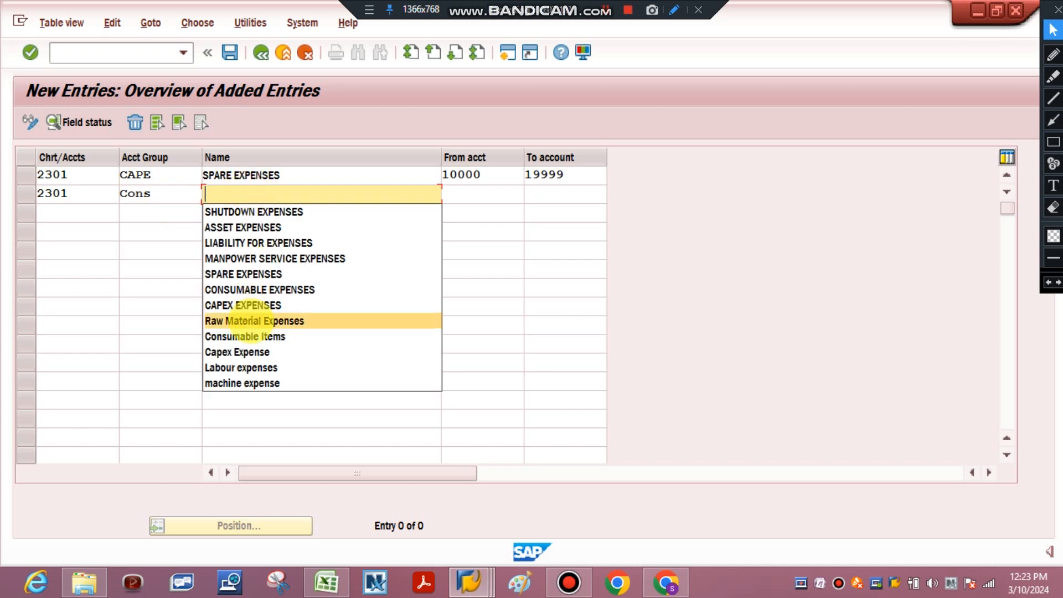
click(266, 292)
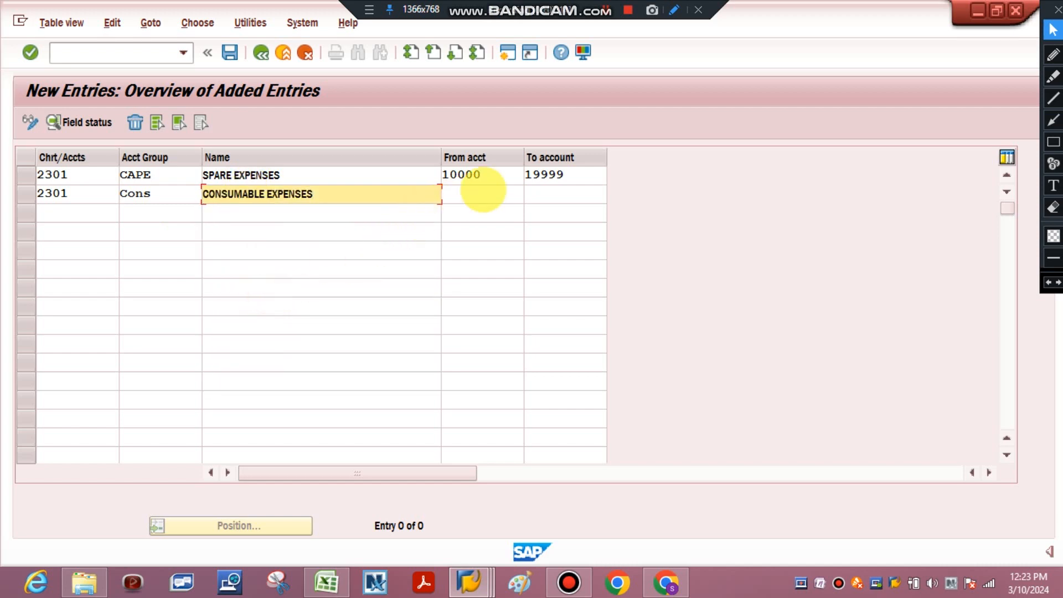
click(479, 193)
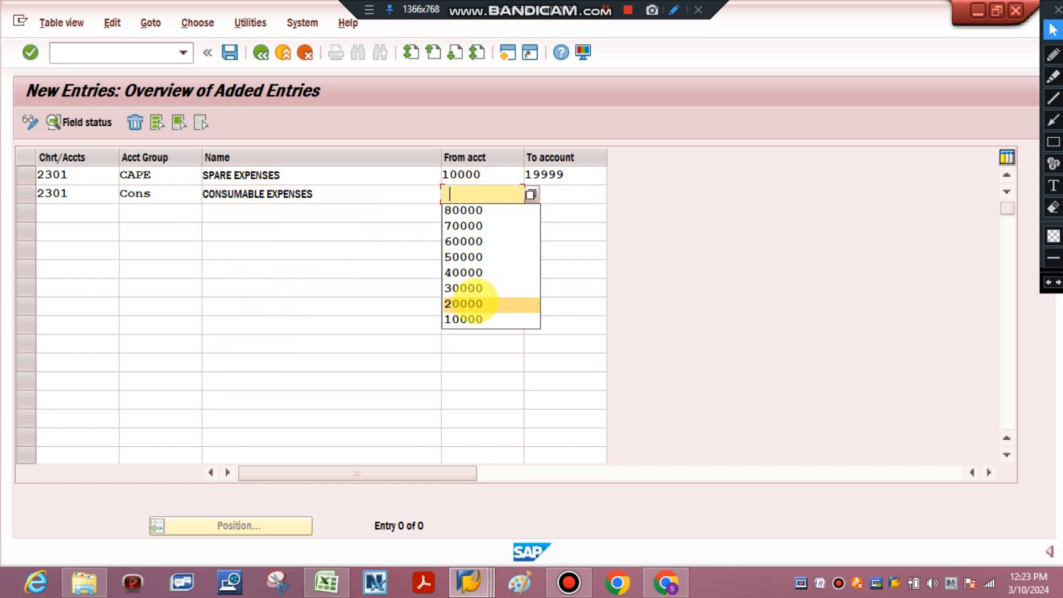
click(473, 302)
click(563, 195)
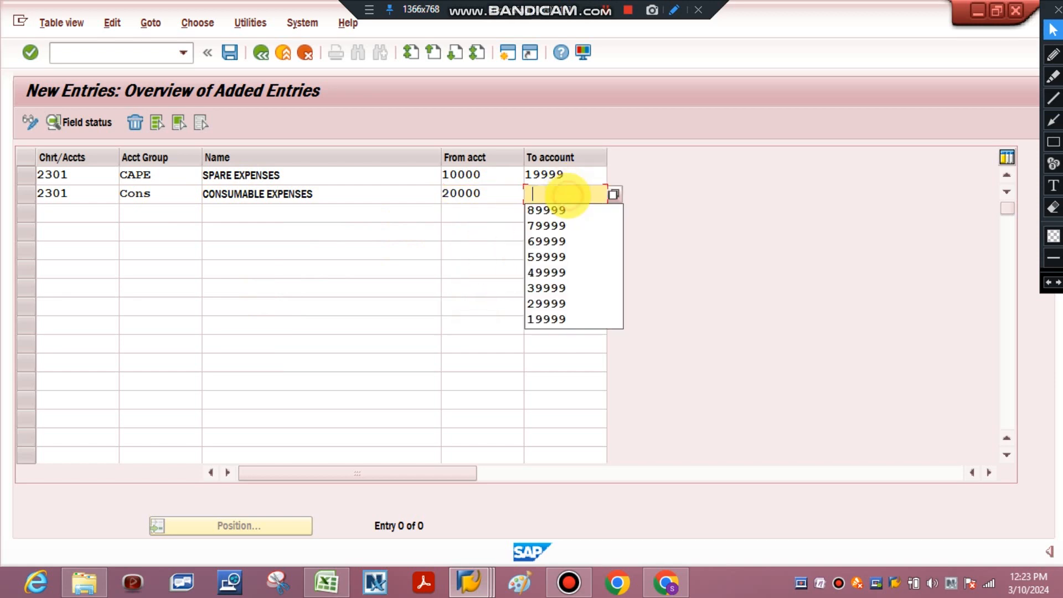
click(555, 289)
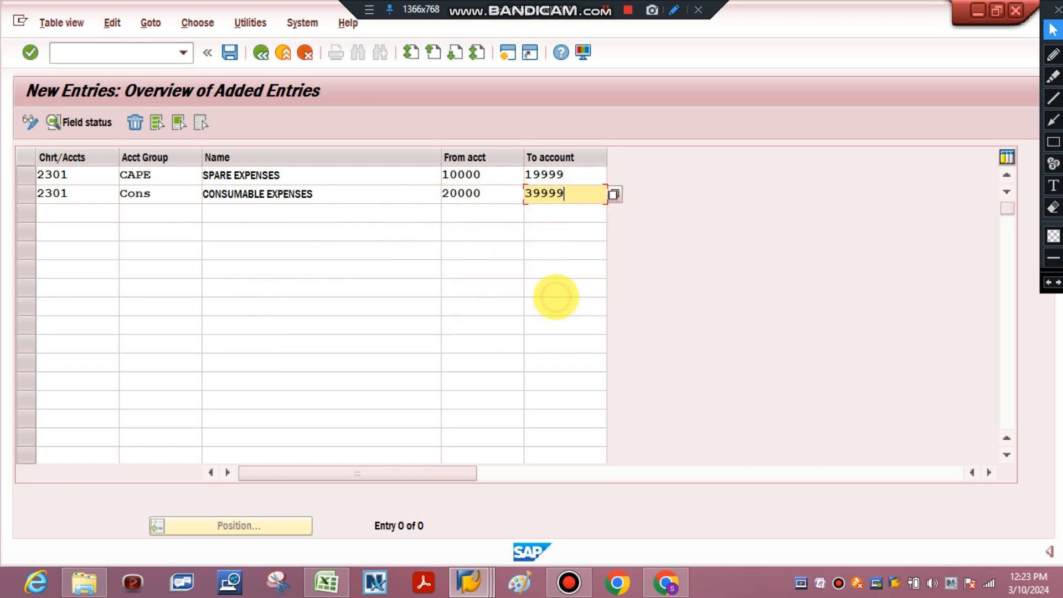
After checking the Excel sheet, add a third row for chart of accounts 2301 with account group SPAR named SPARE EXPENSES.
click(326, 582)
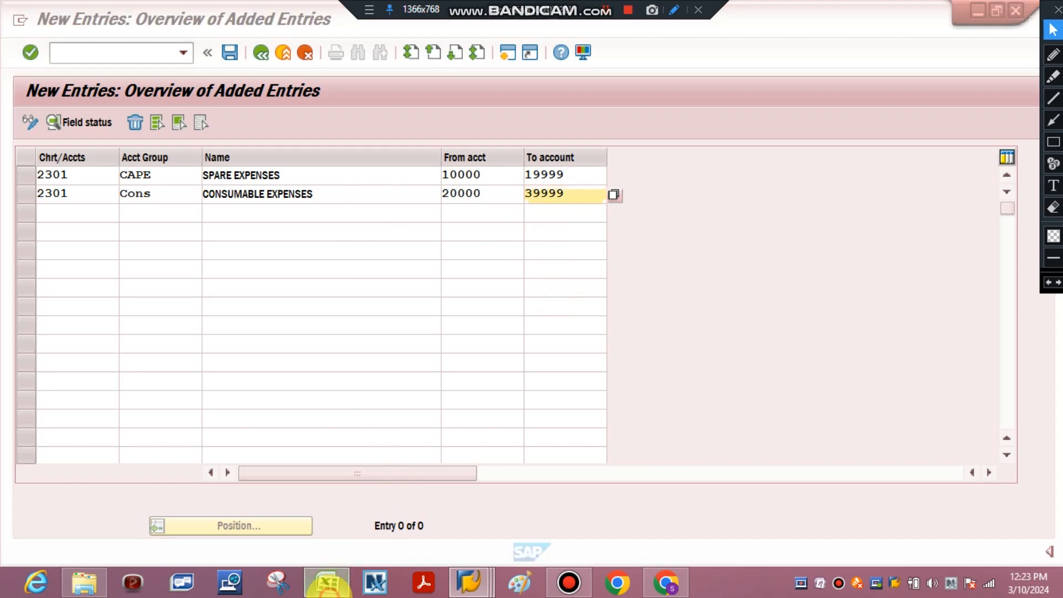
click(327, 582)
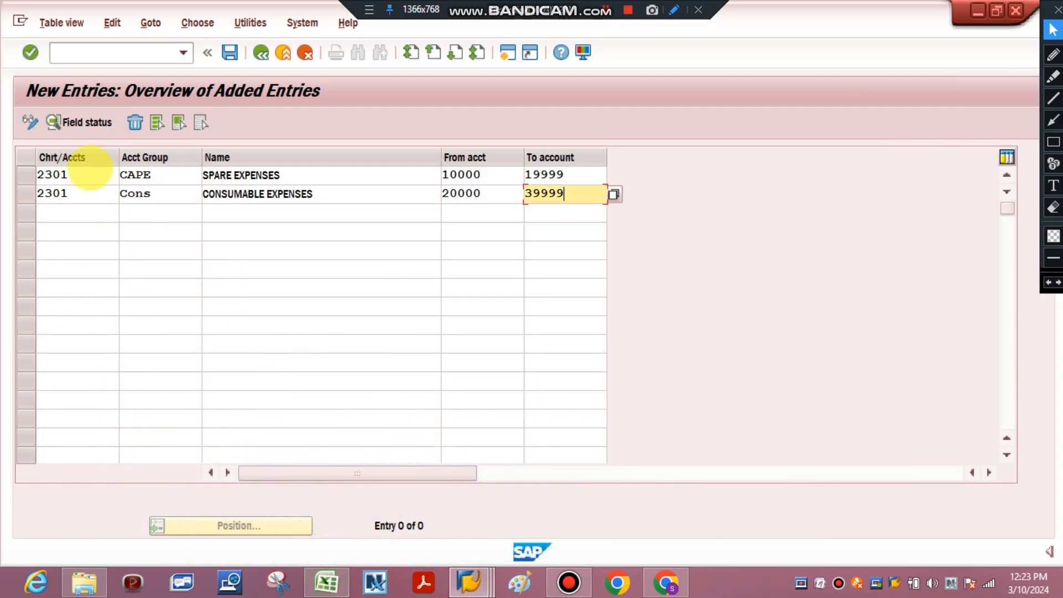
click(54, 210)
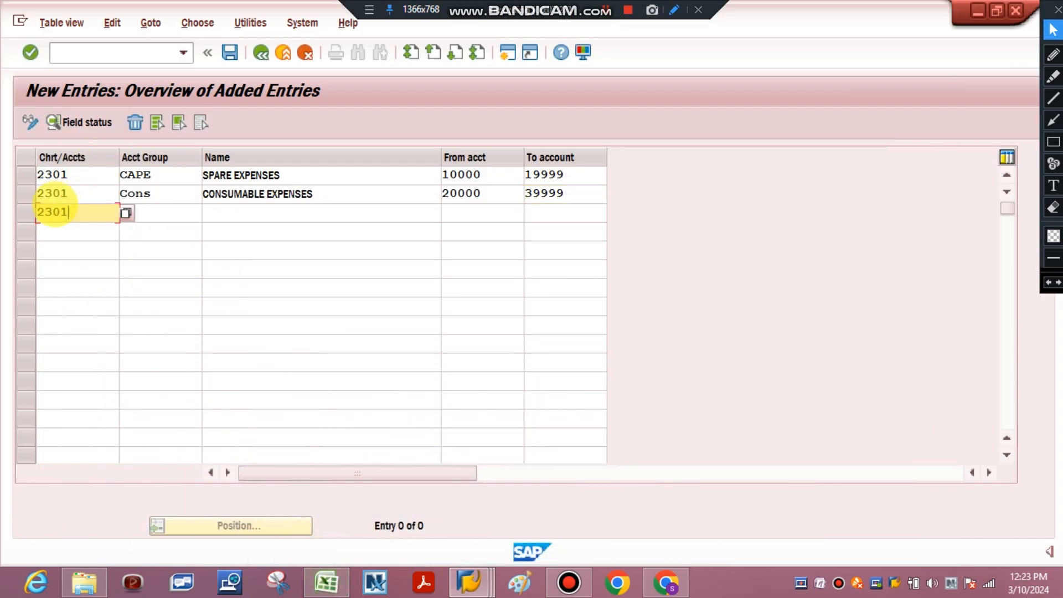
click(171, 213)
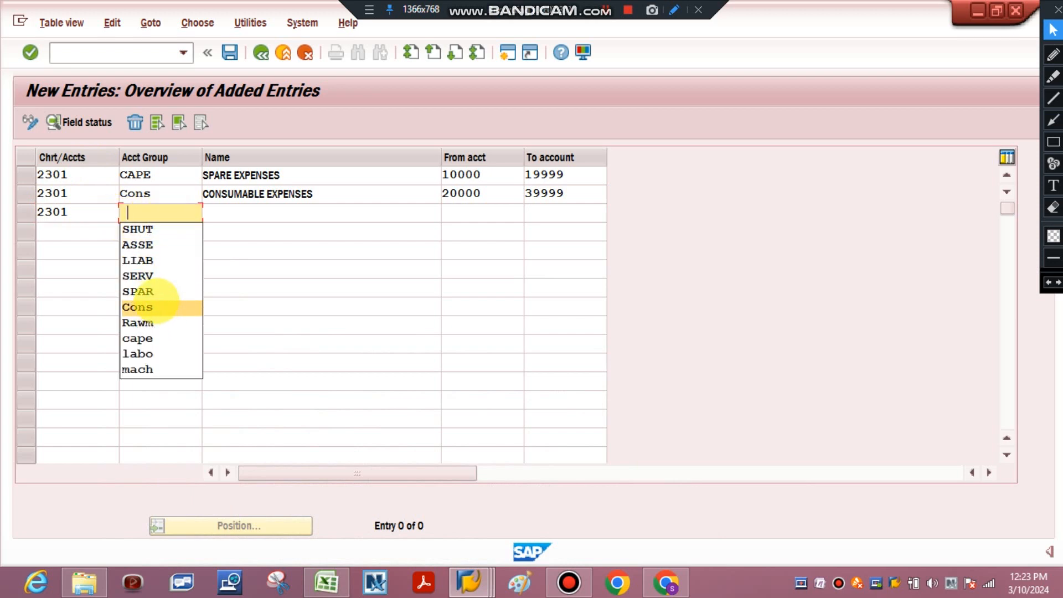
click(139, 291)
click(232, 213)
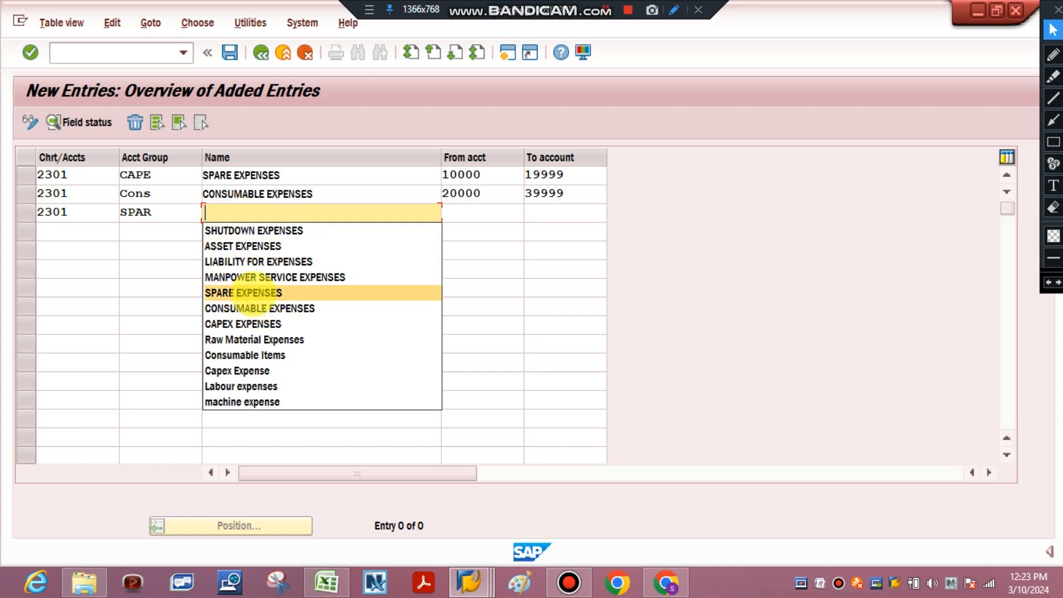
click(254, 292)
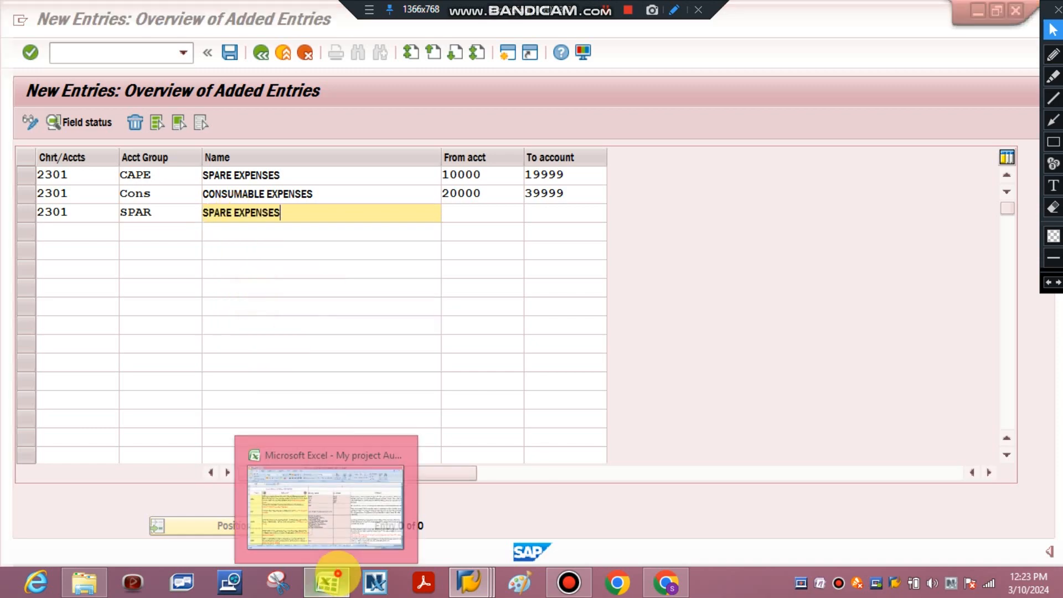
Check the Excel sheet and set the SPAR group's From account to 30000 in SAP.
click(336, 575)
click(336, 573)
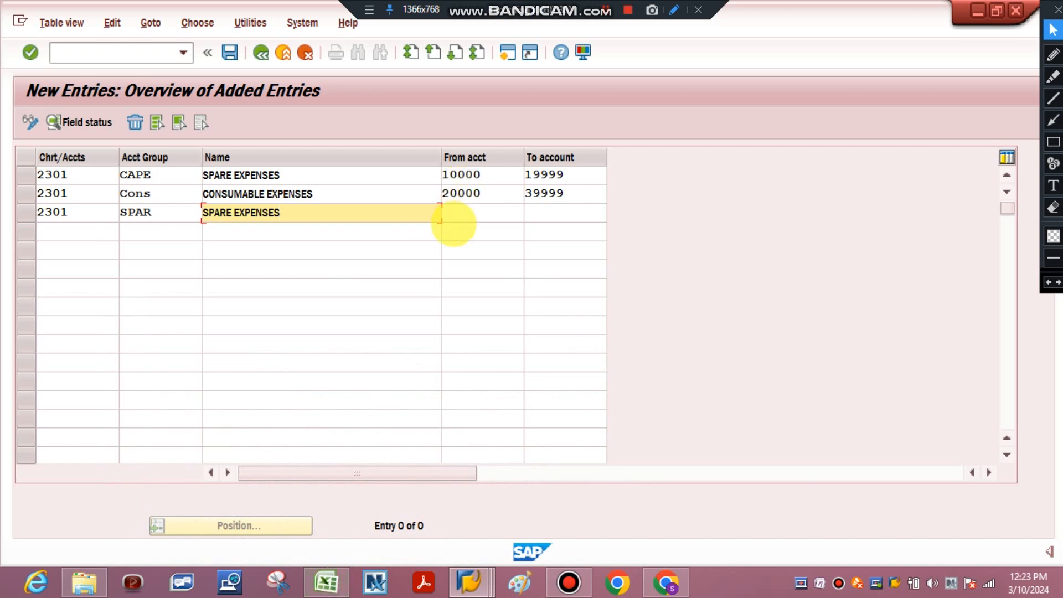
click(461, 211)
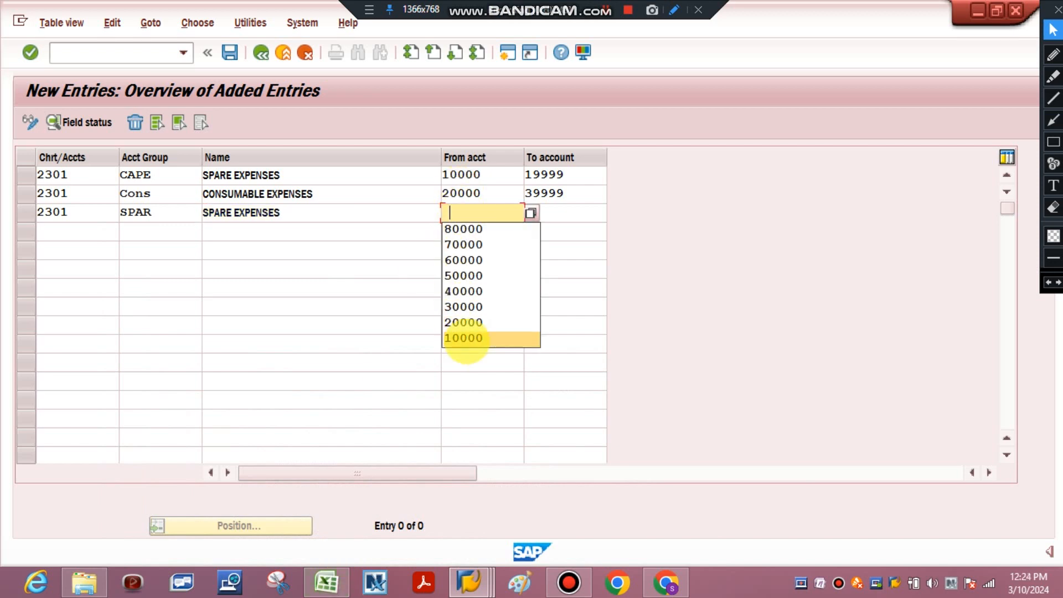
click(477, 307)
click(581, 209)
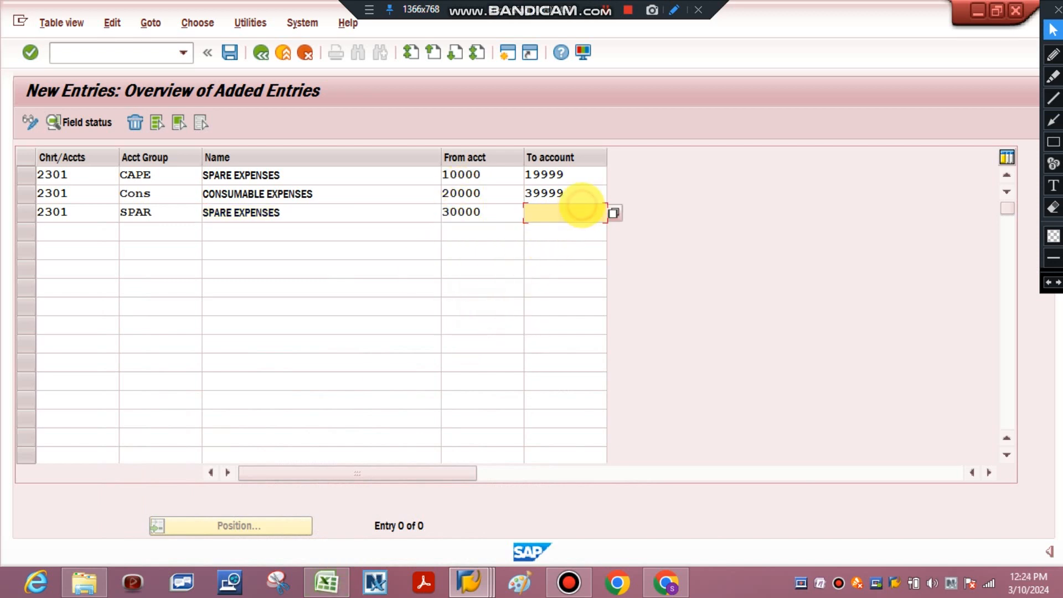
Correct the Cons group's To account to 29999 and set the SPAR group's To account to 39999.
click(556, 178)
drag(568, 191, 529, 192)
key(BackSpace)
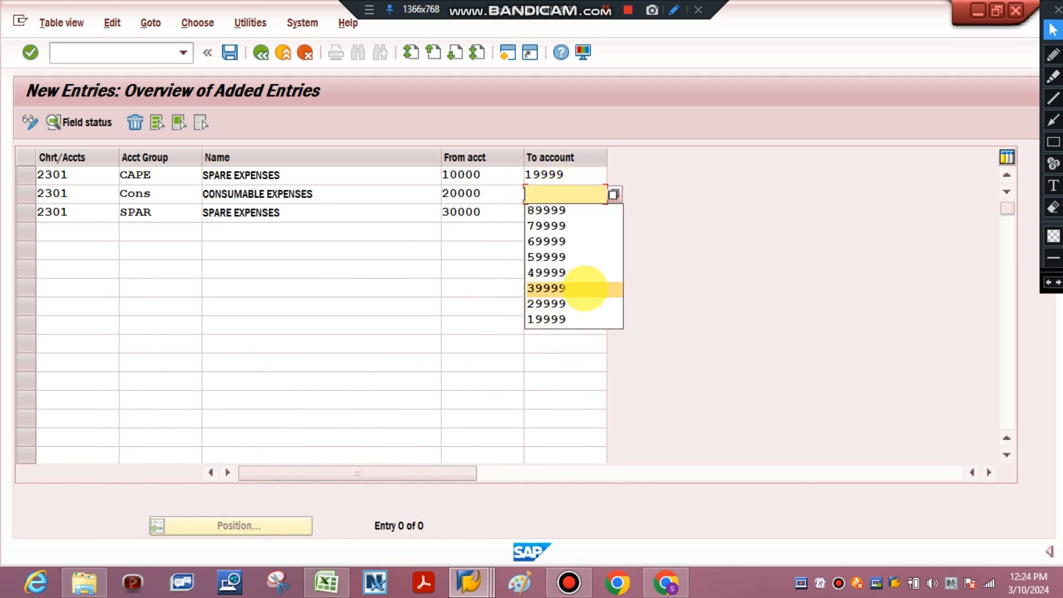
click(587, 303)
click(565, 212)
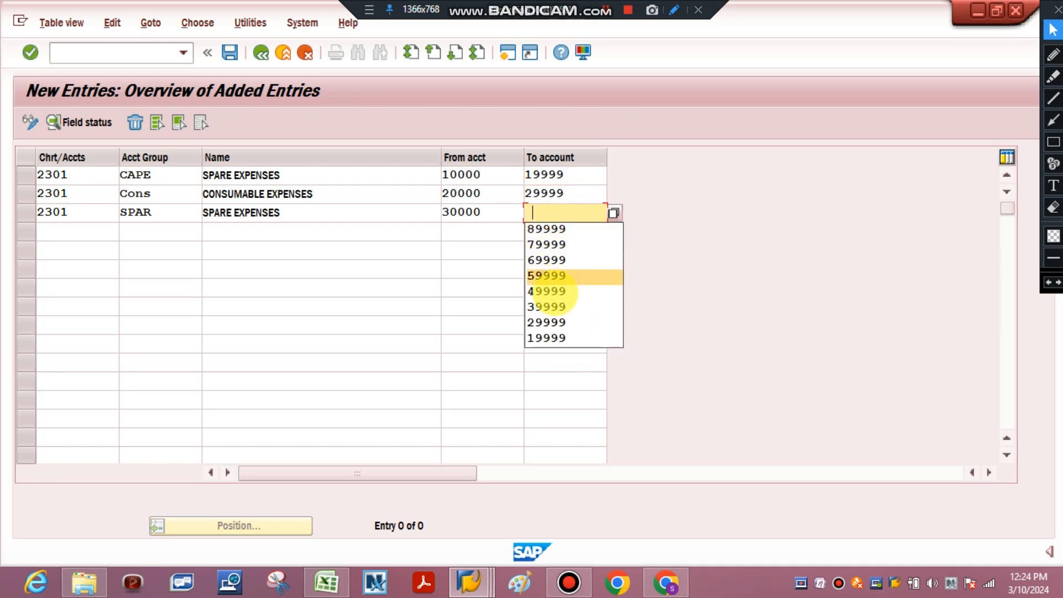
click(551, 307)
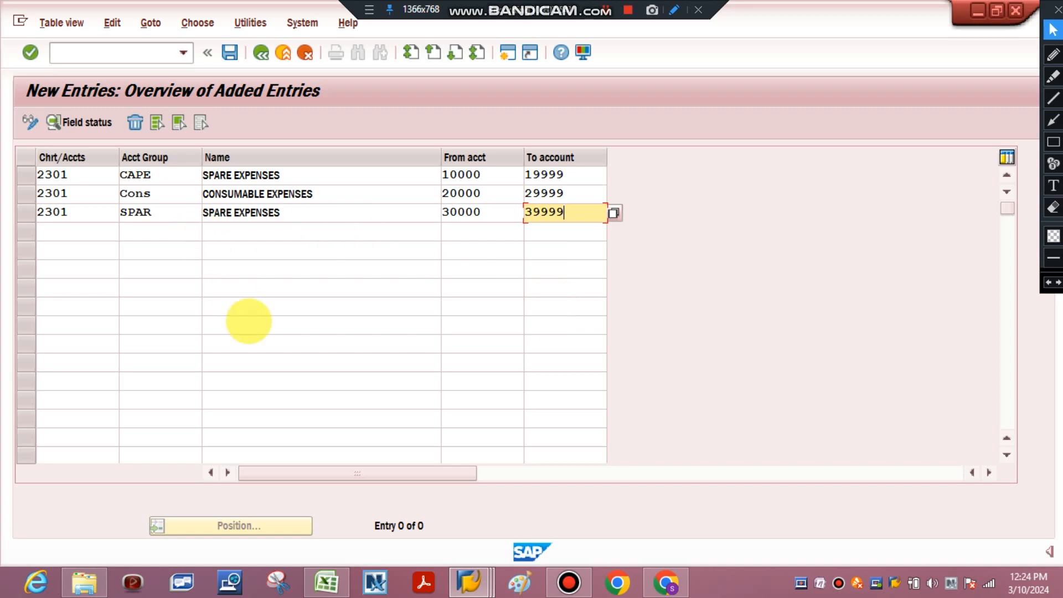
After checking the Excel sheet, add a fourth row for chart of accounts 2301 with account group SERV named MANPOWER SERVICE EXPENSES.
click(329, 583)
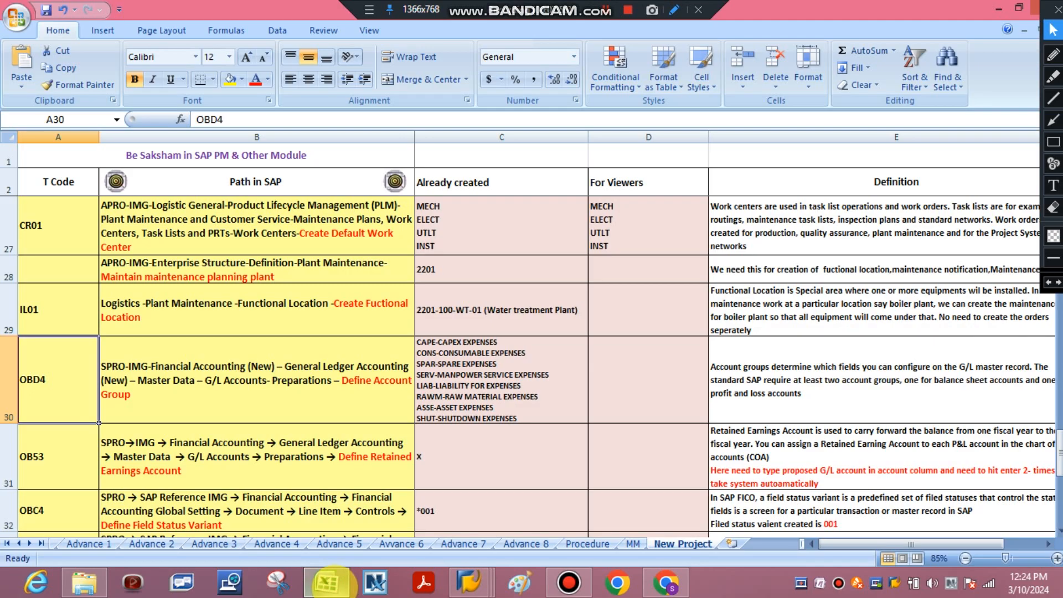
click(329, 583)
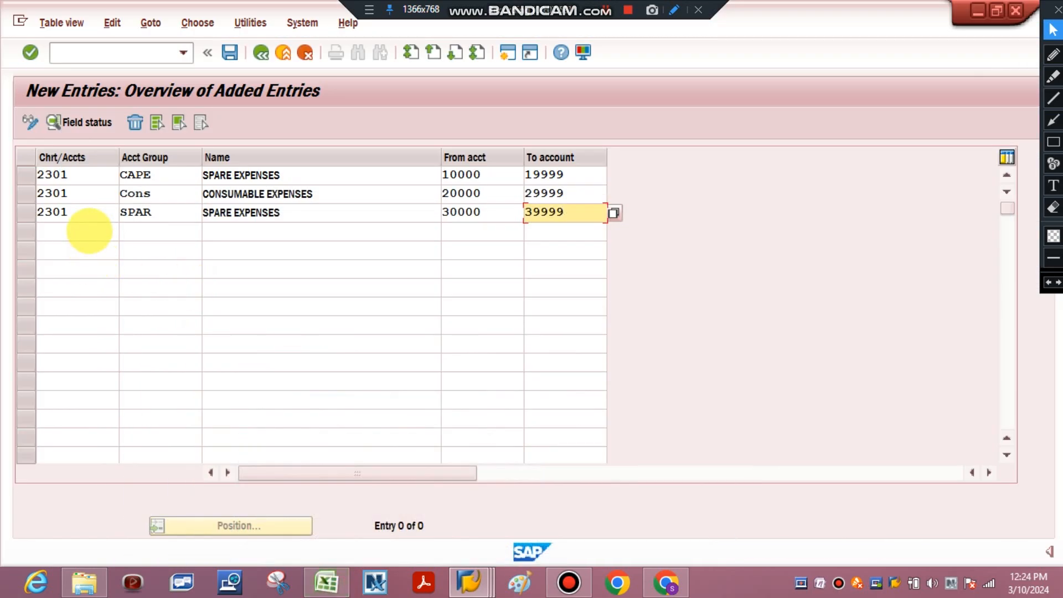
click(89, 231)
text(2301)
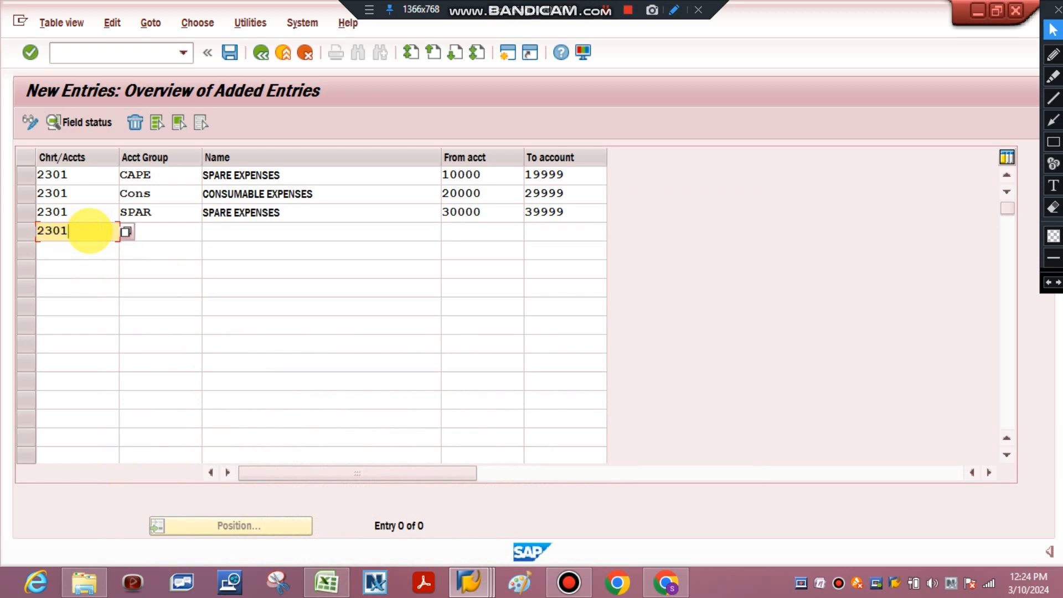
click(148, 230)
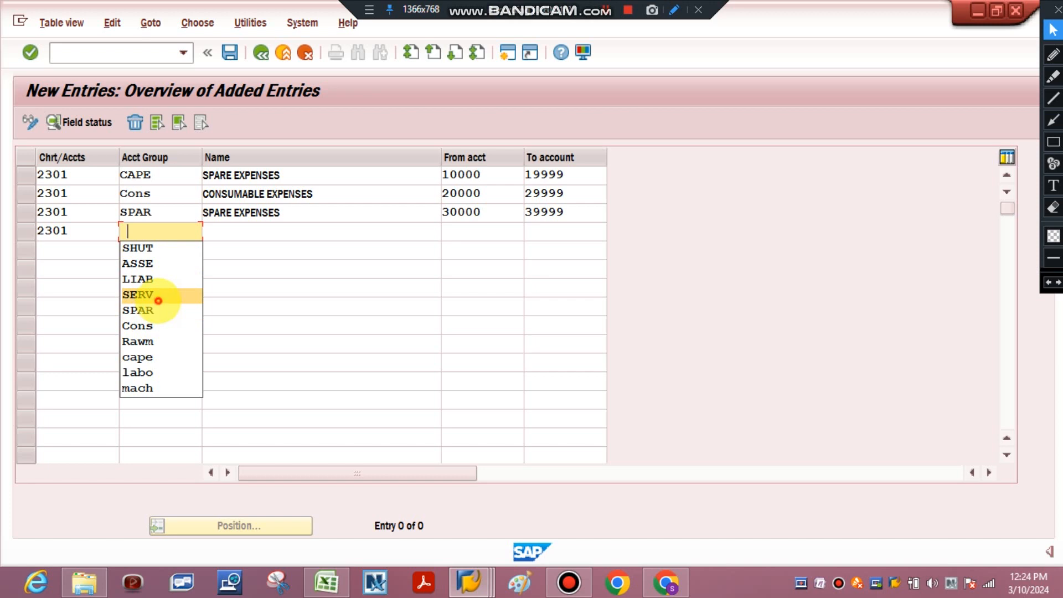
click(157, 300)
click(247, 231)
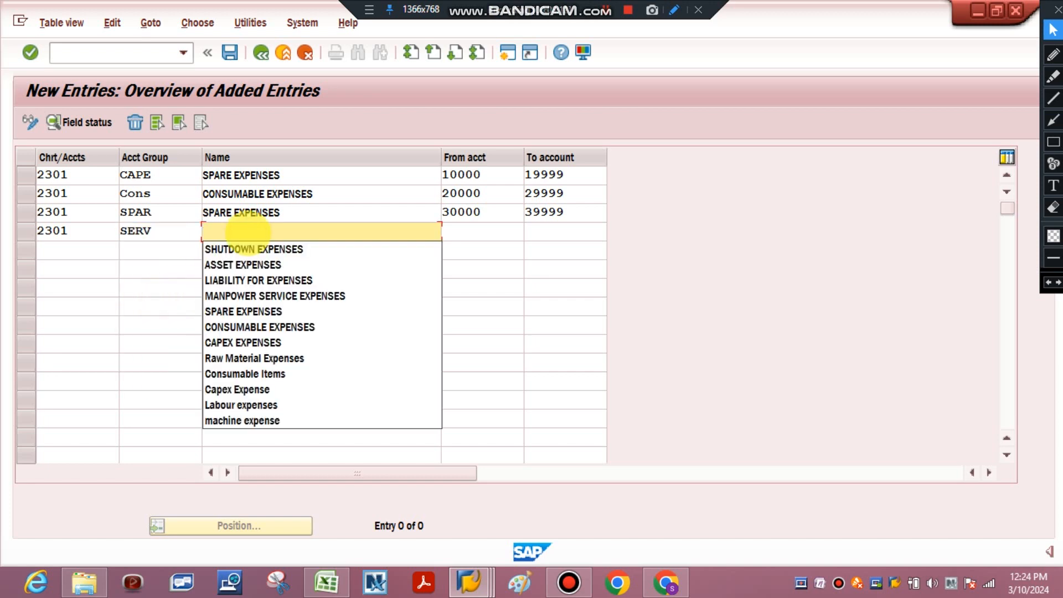
click(250, 295)
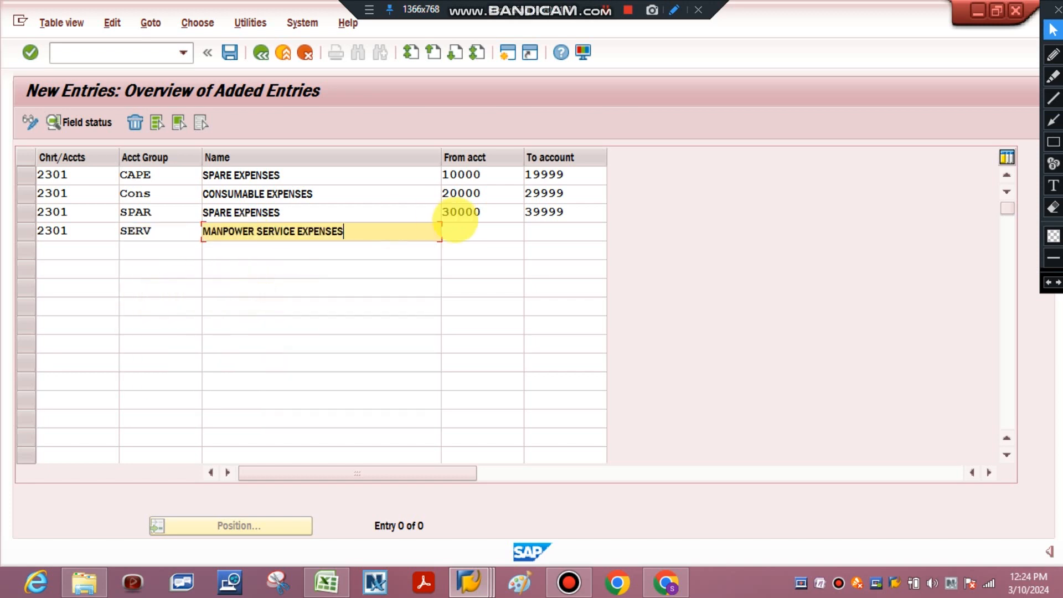
Set the SERV group's account range from 40000 to 49999.
click(457, 228)
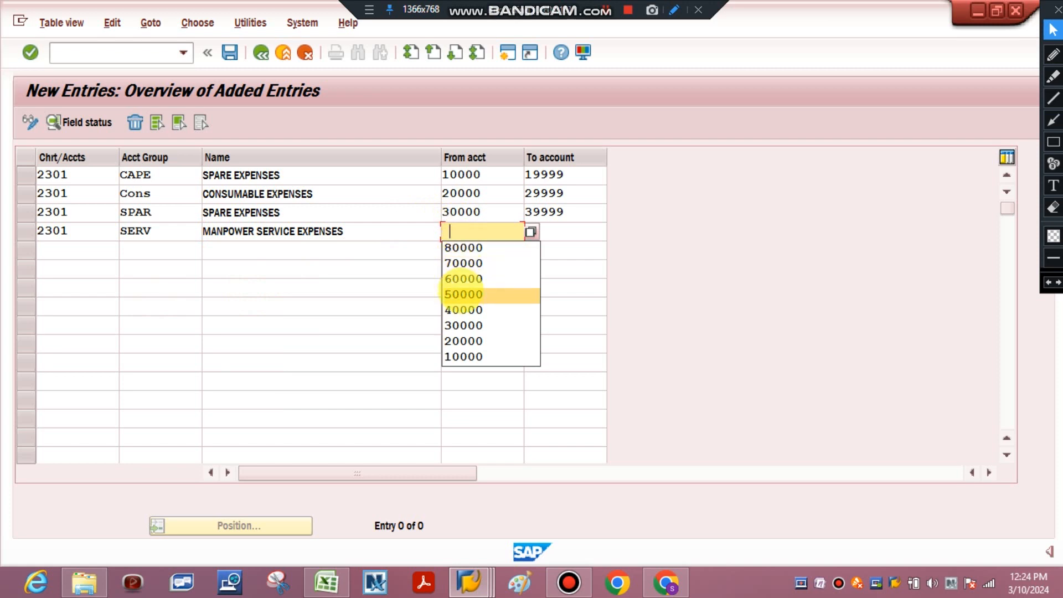
click(463, 297)
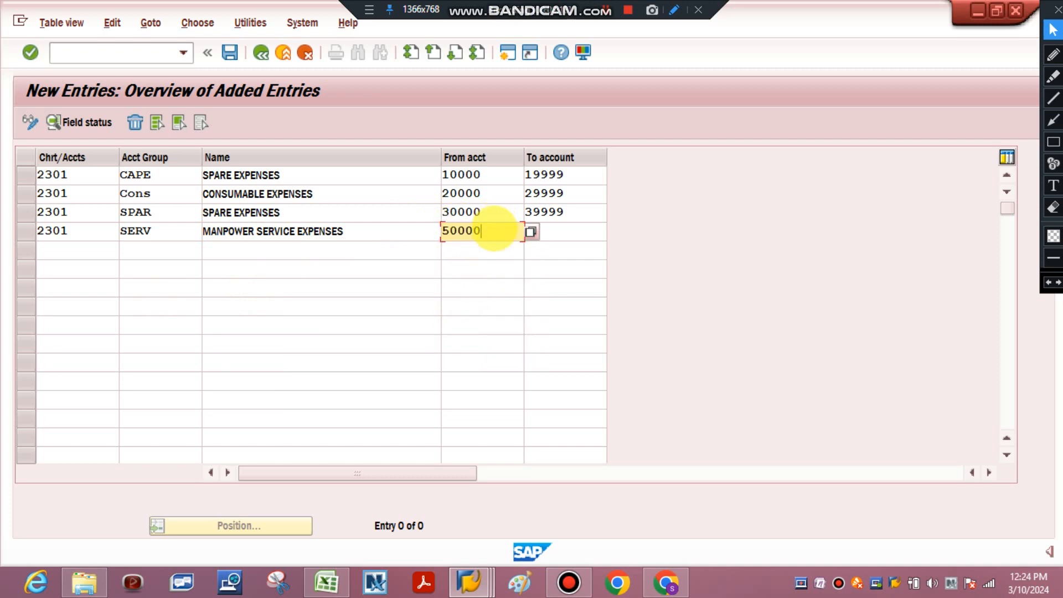
drag(494, 228, 402, 240)
key(BackSpace)
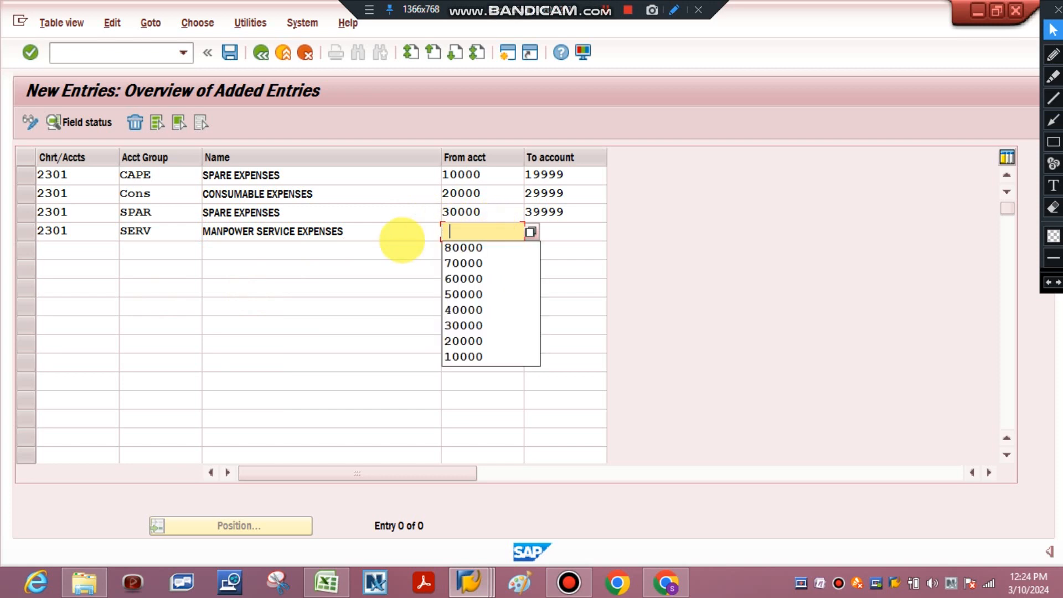
click(456, 313)
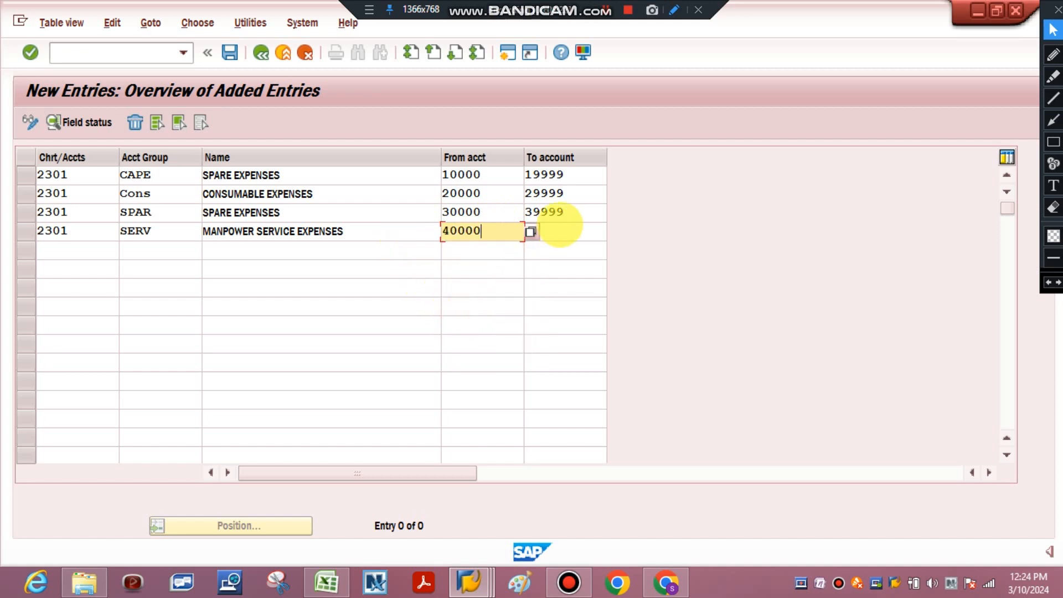
click(558, 227)
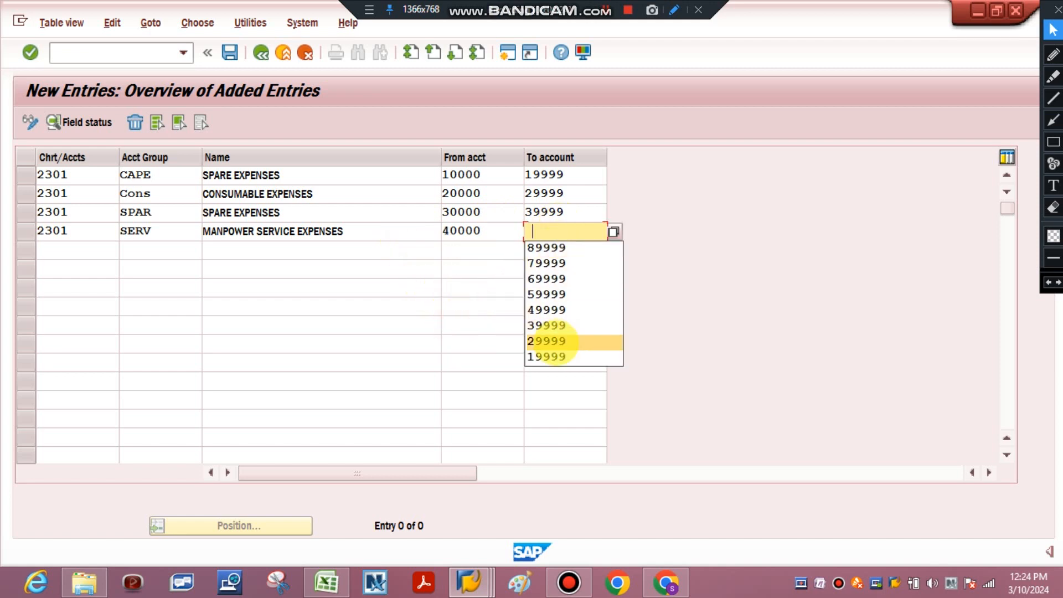
click(562, 310)
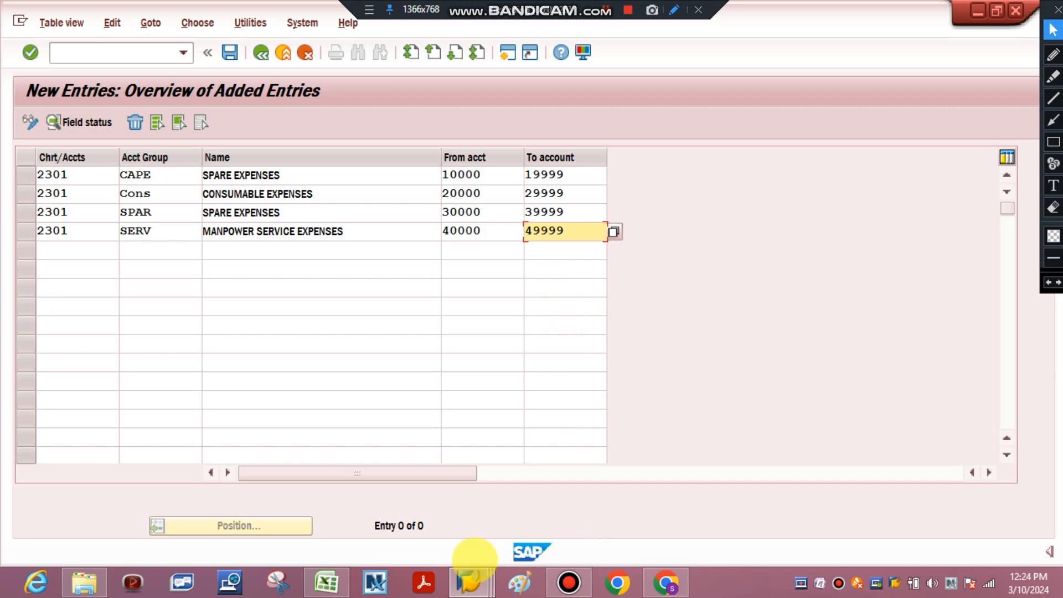
After checking the Excel sheet, add a fifth row for chart of accounts 2301 with account group LIAB named LIABILITY FOR EXPENSES.
click(325, 581)
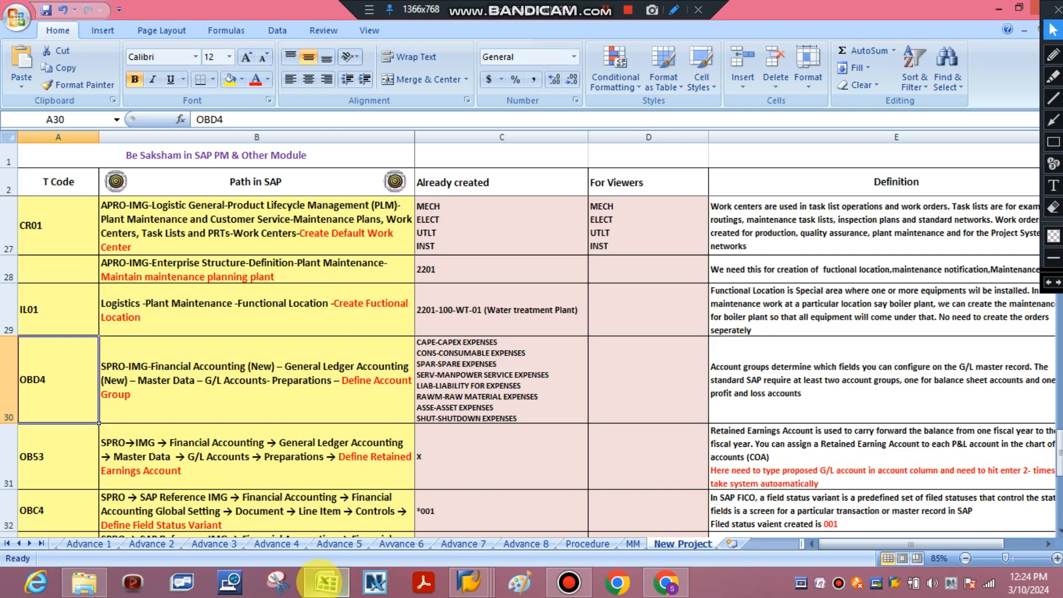
click(325, 582)
click(59, 252)
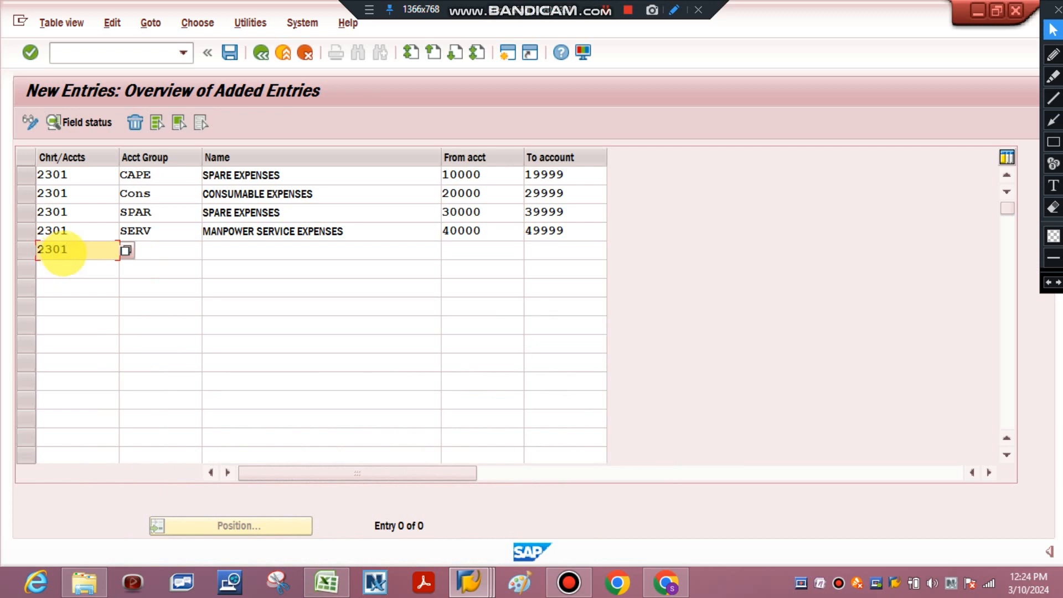
text(2301)
click(154, 249)
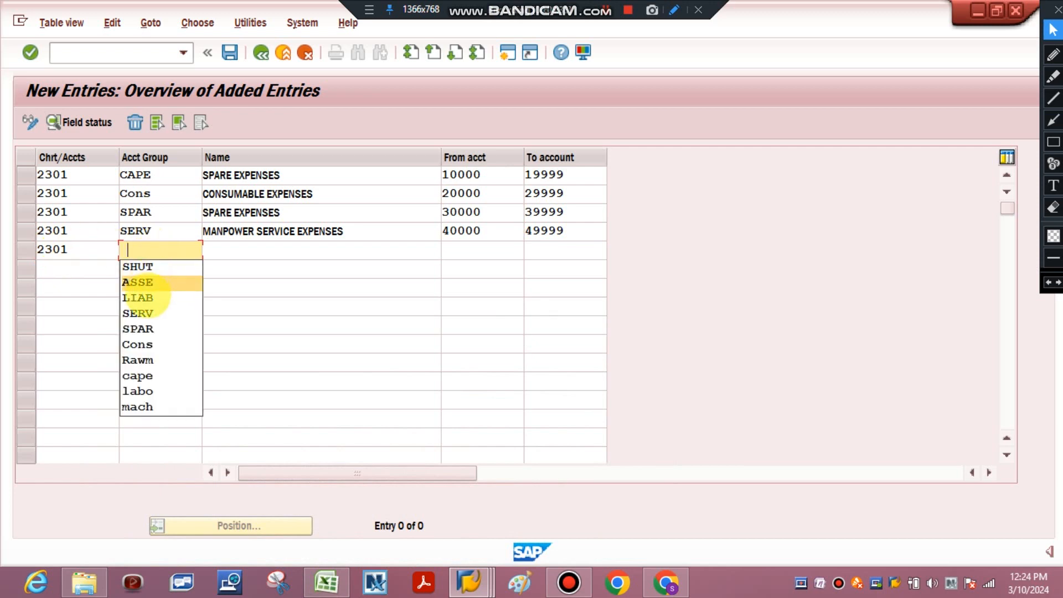
click(139, 298)
click(247, 252)
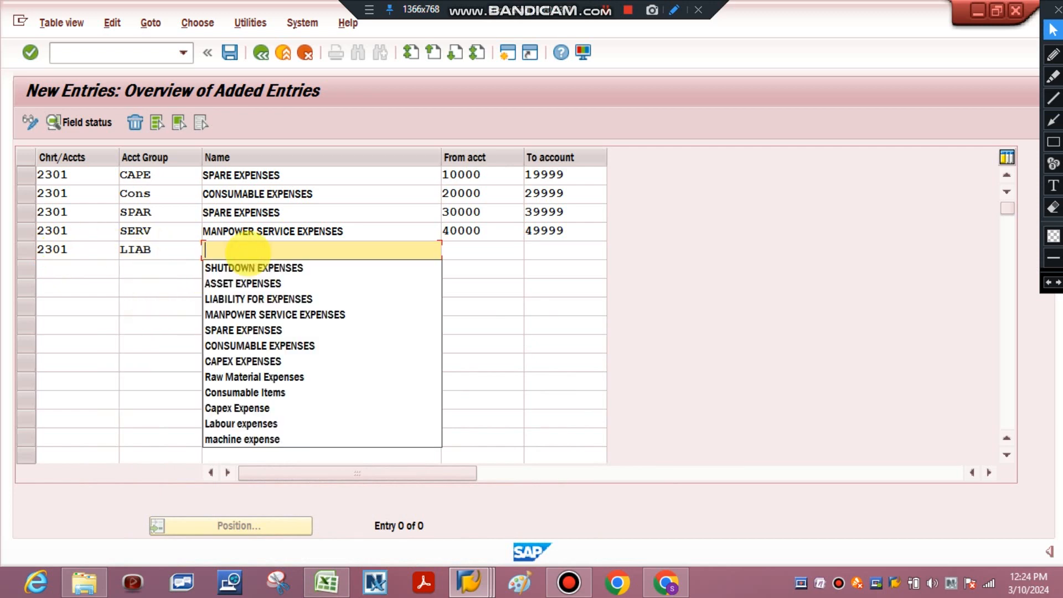
click(256, 299)
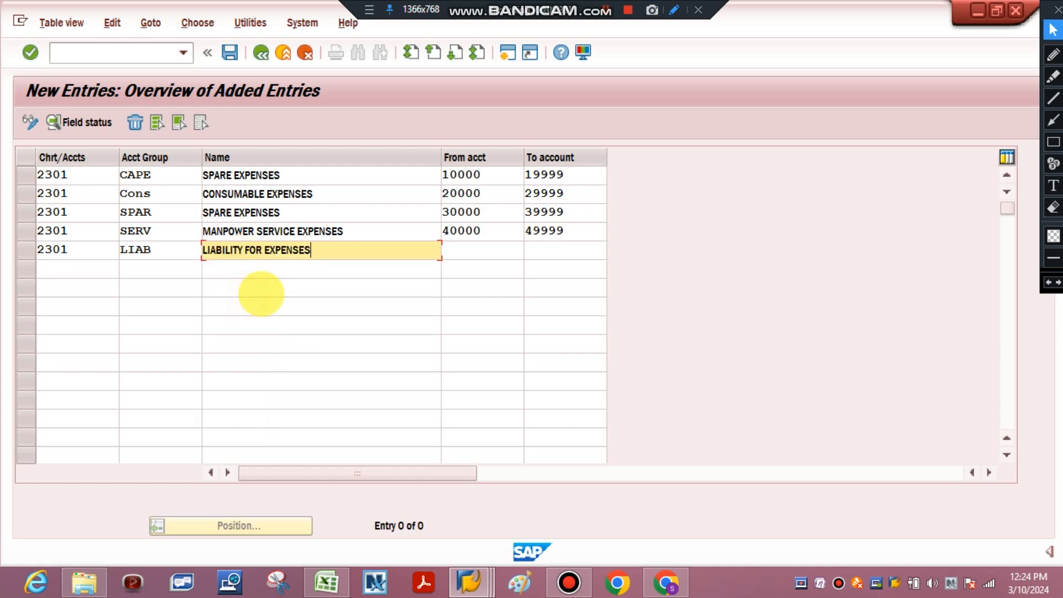
Set the LIAB group's account range from 50000 to 59999.
click(450, 250)
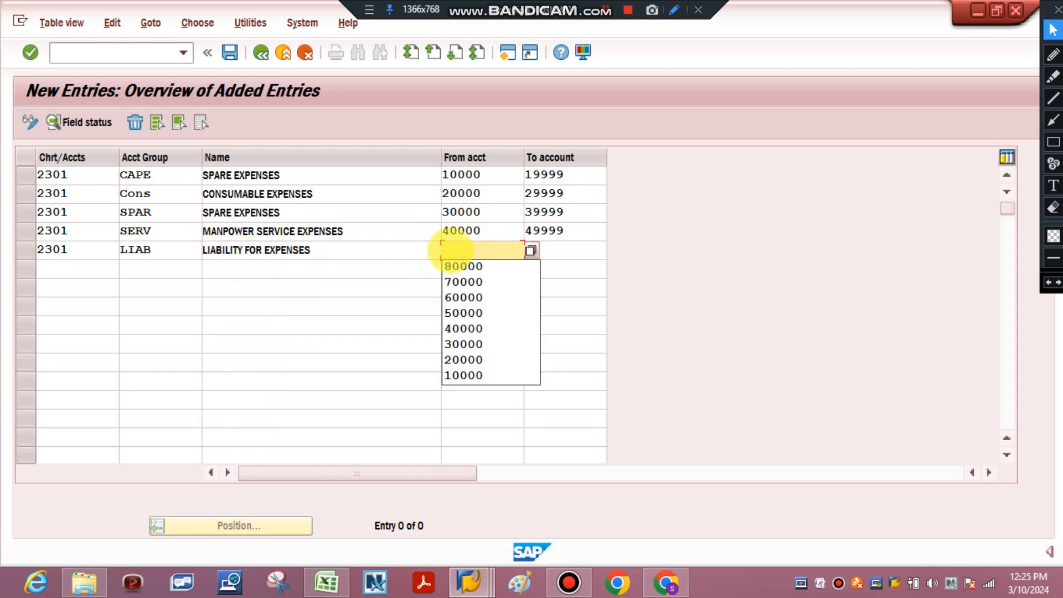
click(464, 312)
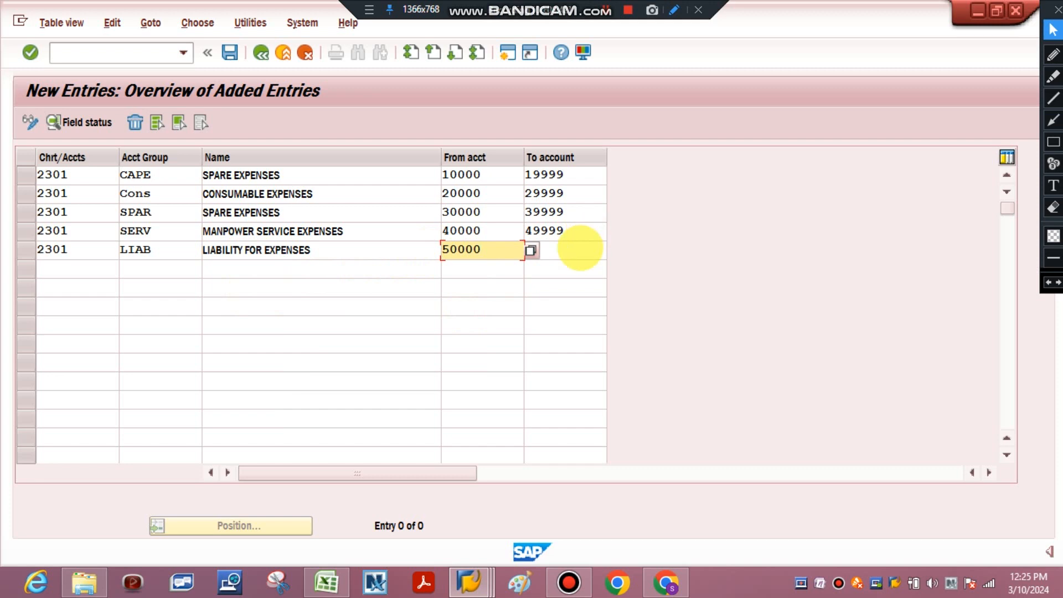
click(580, 249)
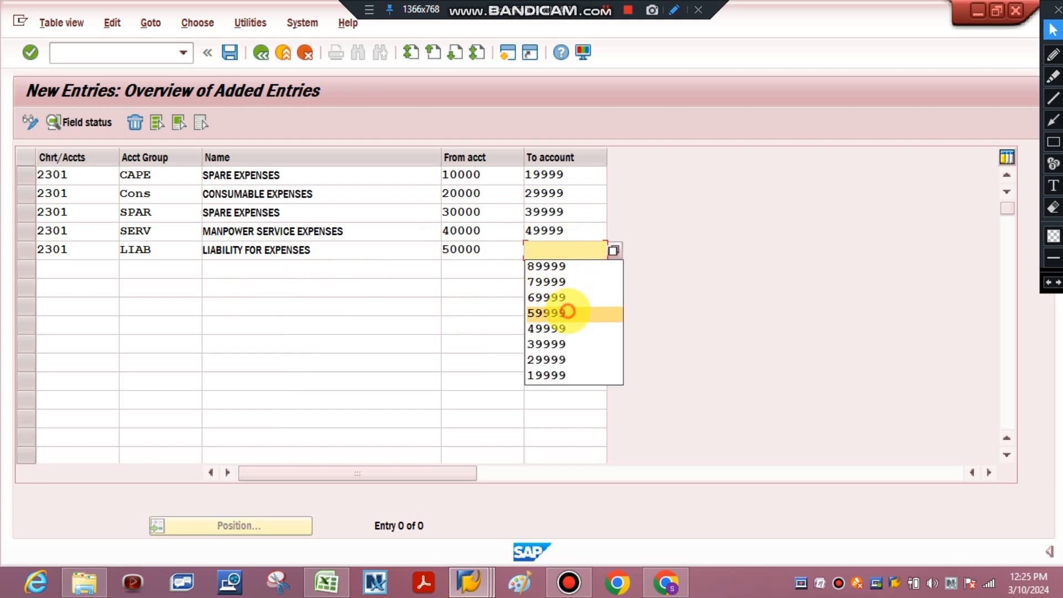
click(567, 311)
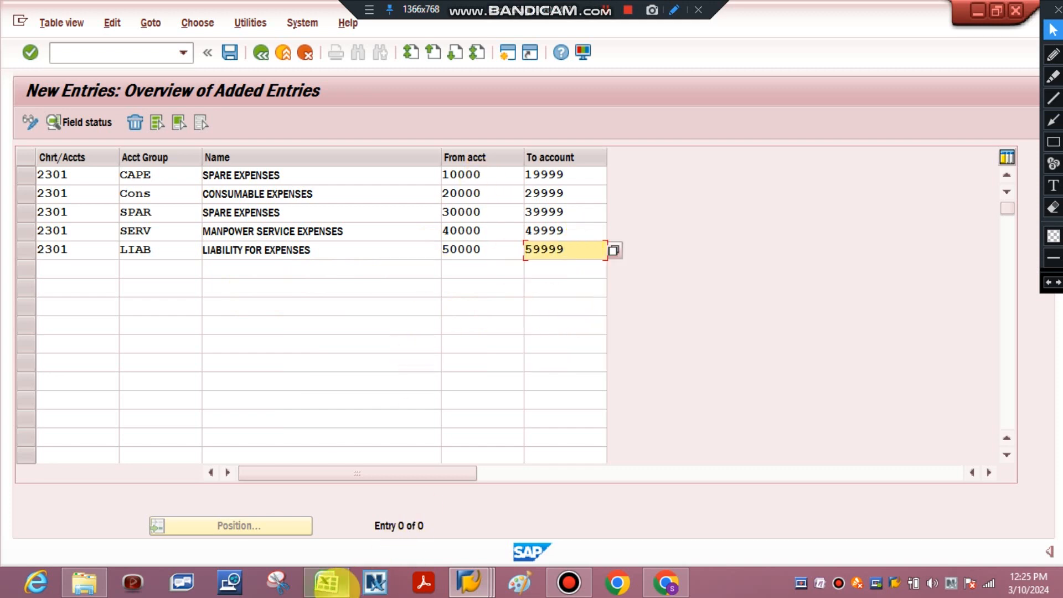
After checking the Excel sheet, add a sixth row for chart of accounts 2301 with account group Rawm named Raw Material Expenses.
click(326, 582)
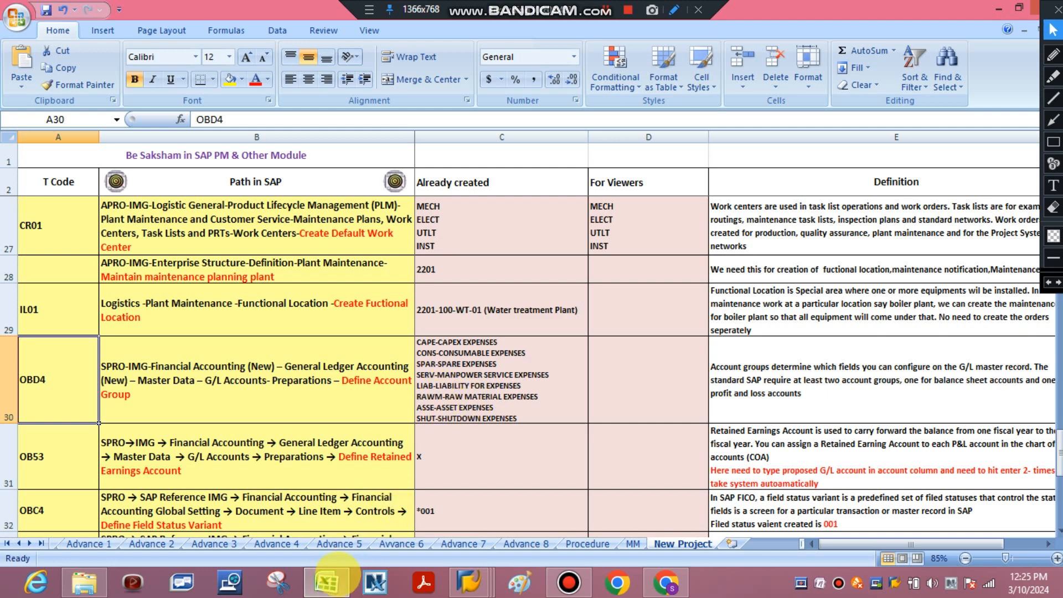
click(327, 582)
click(66, 274)
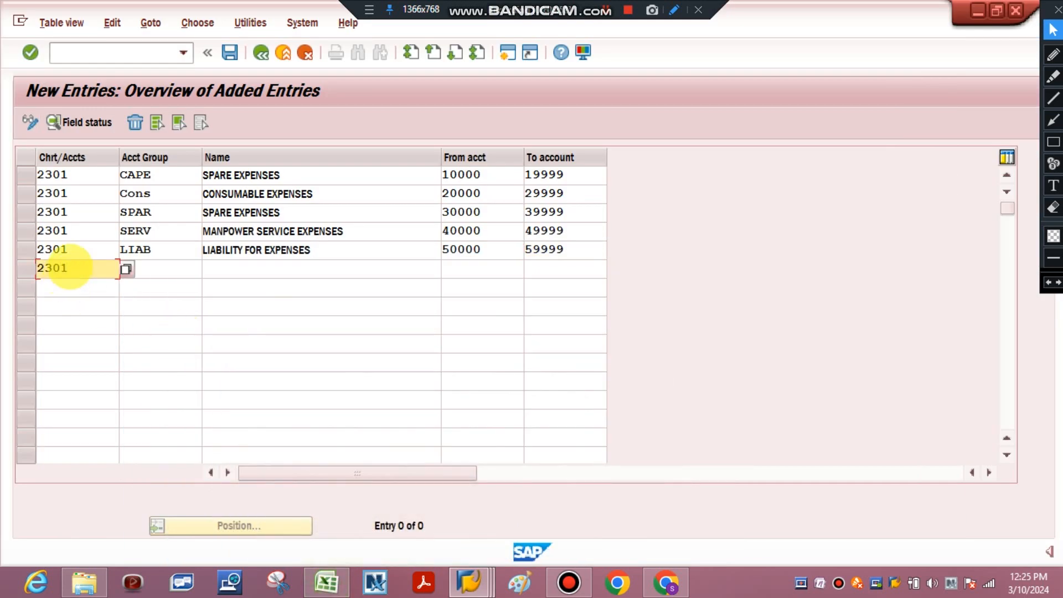
click(164, 268)
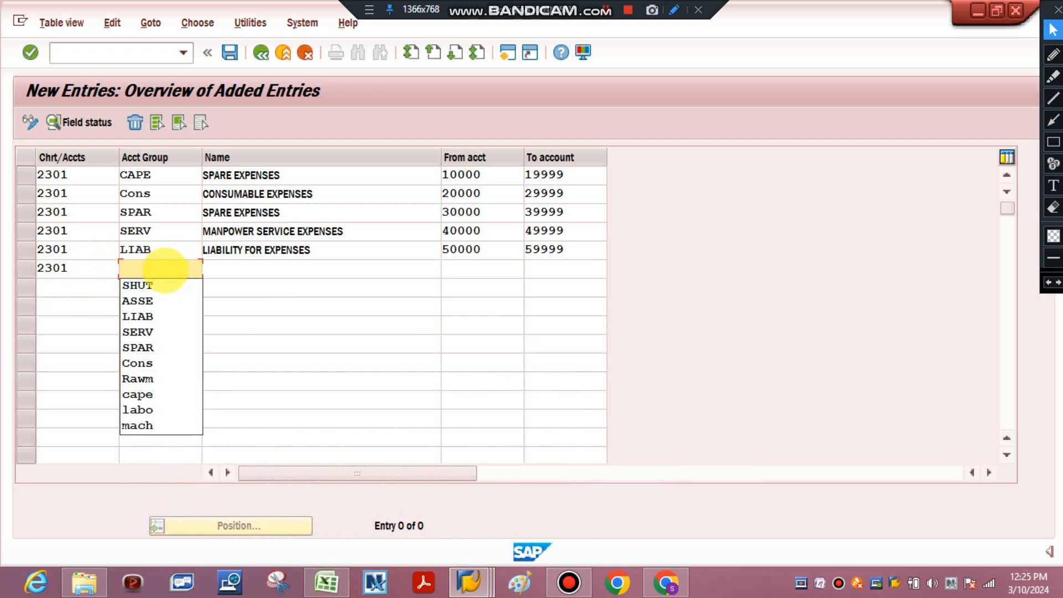
click(154, 375)
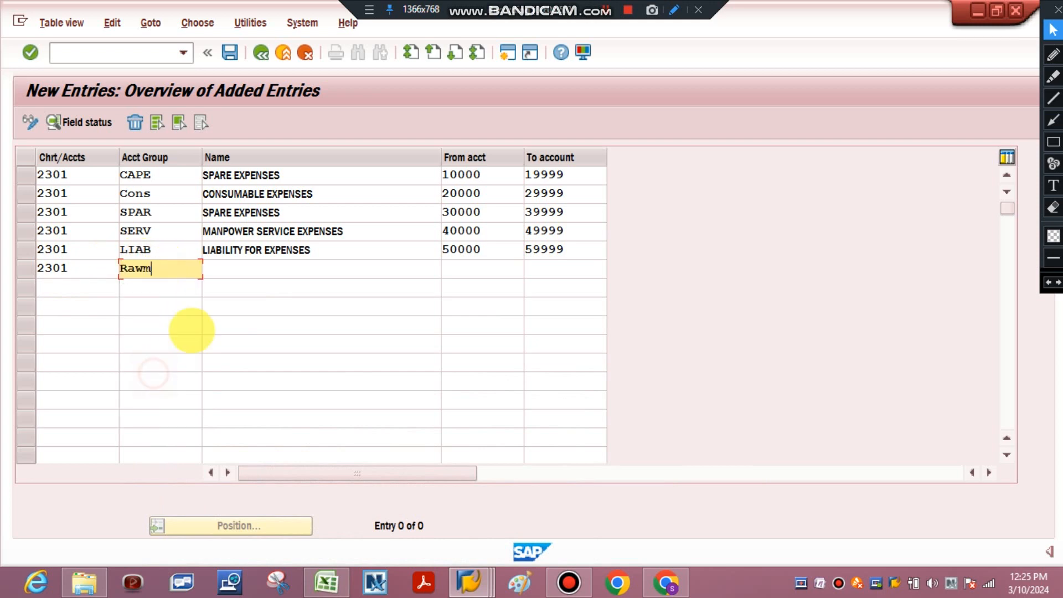
click(266, 265)
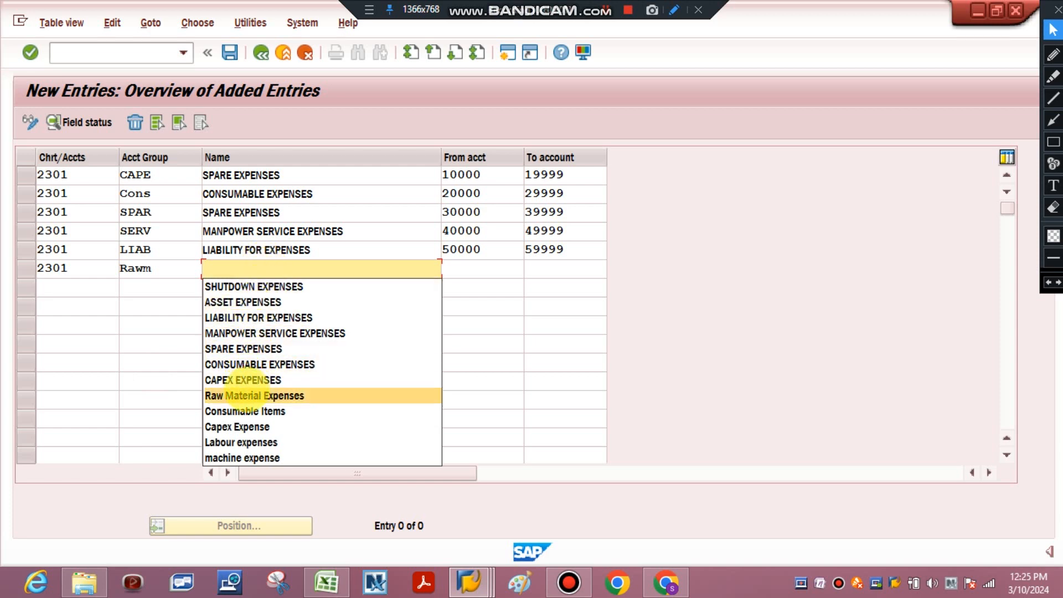
click(244, 394)
Set the Rawm group's account range from 60000 to 69999.
click(487, 268)
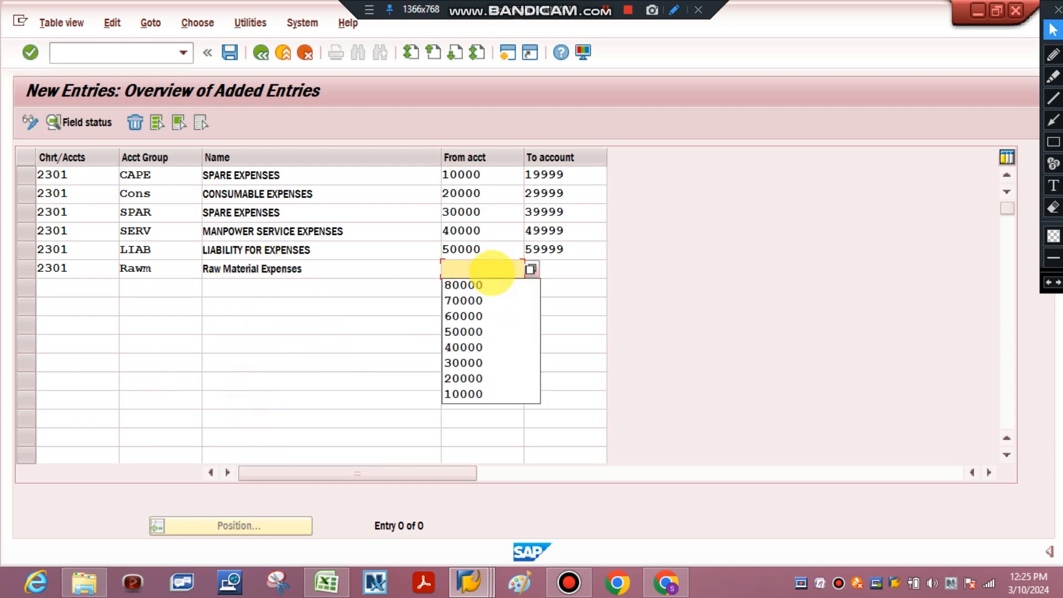
click(476, 315)
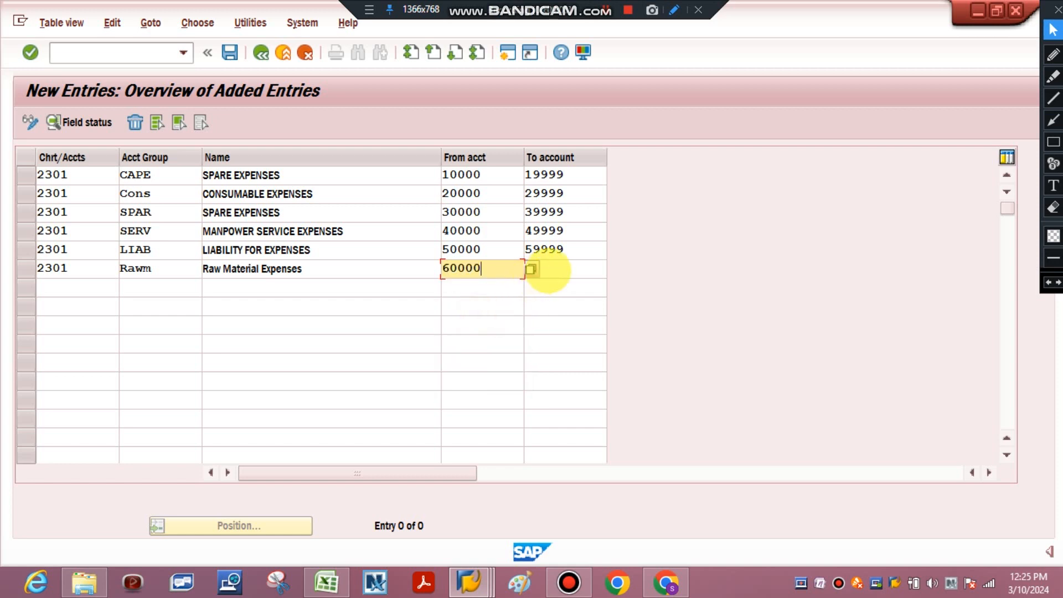
click(548, 269)
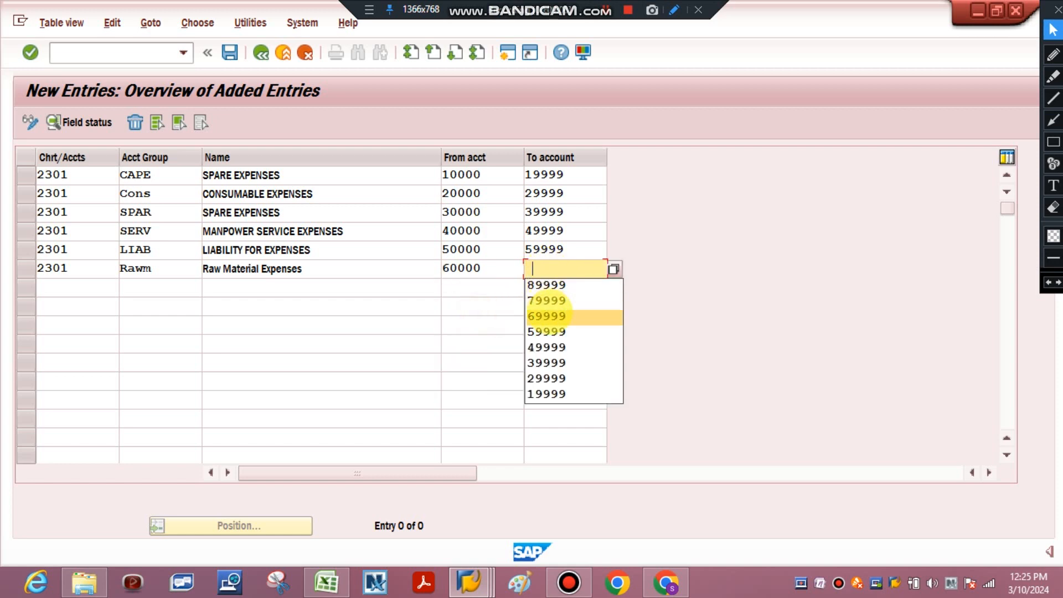
click(548, 316)
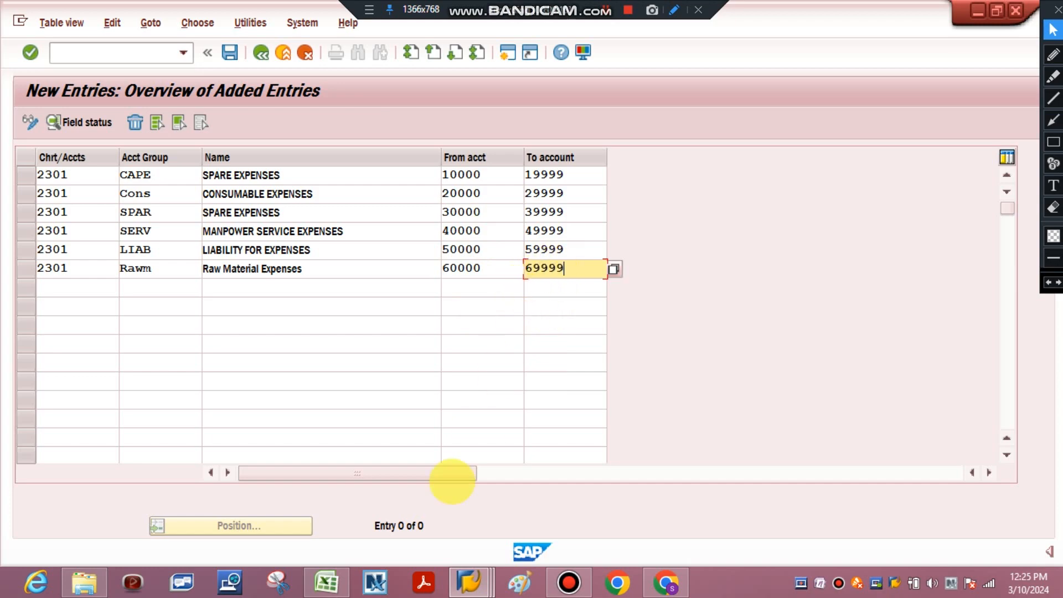
After checking the Excel sheet, add a seventh row for chart of accounts 2301 with account group ASSE named ASSET EXPENSES.
click(326, 581)
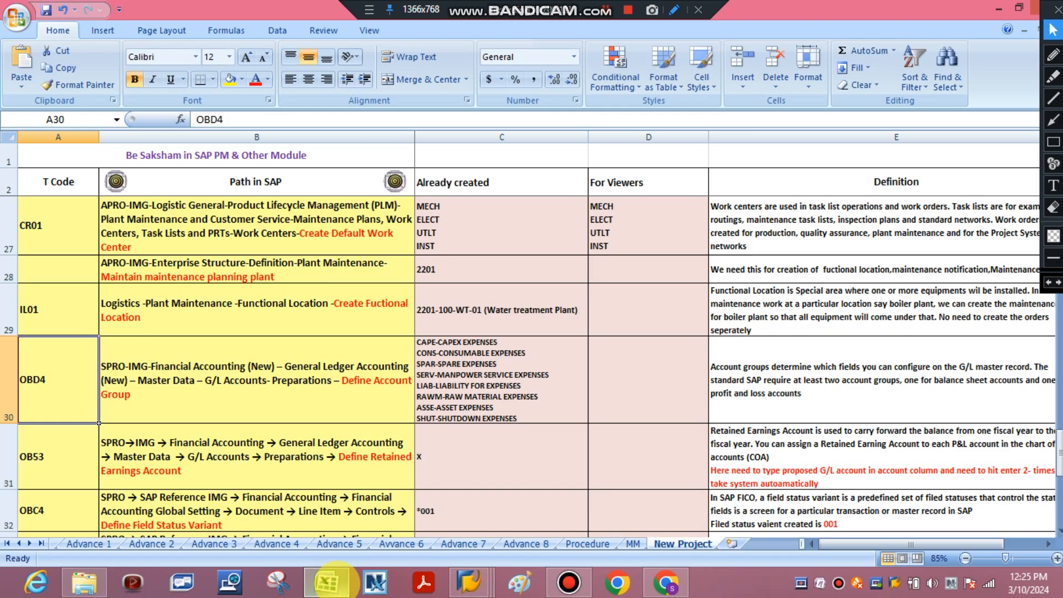
click(326, 581)
click(326, 581)
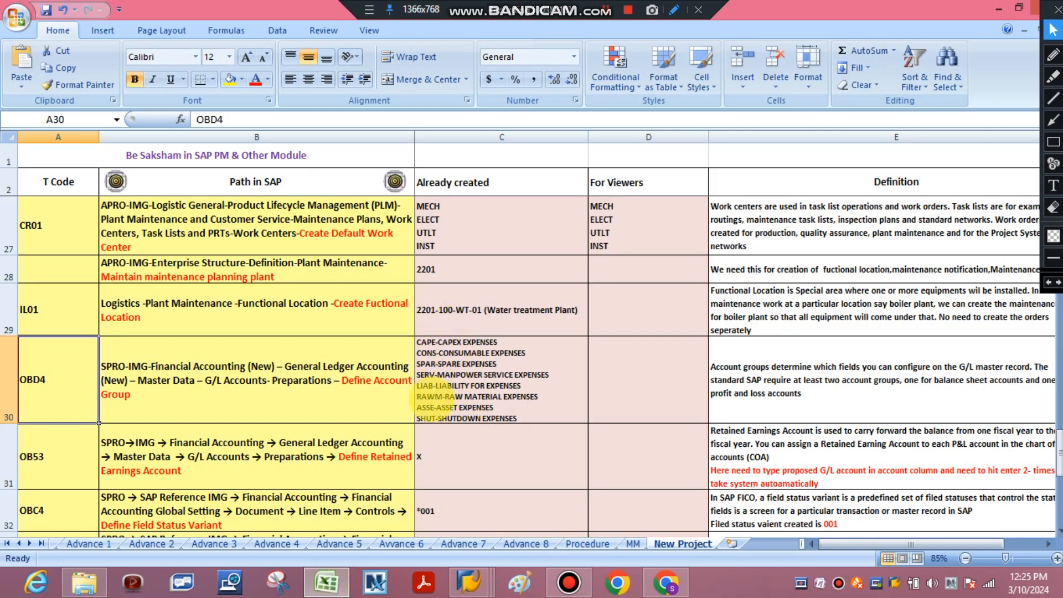
click(326, 581)
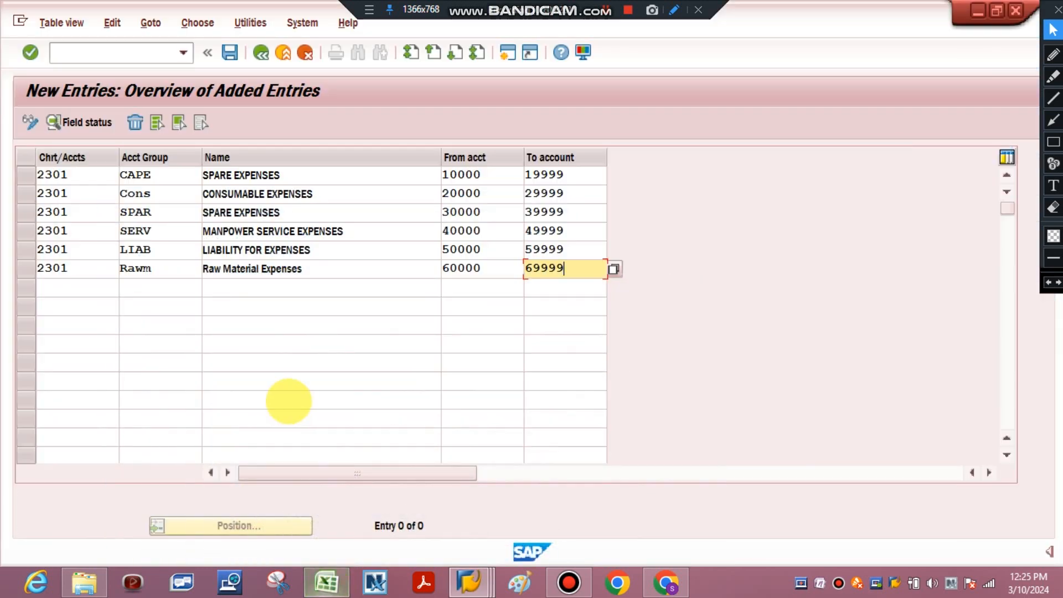
click(91, 286)
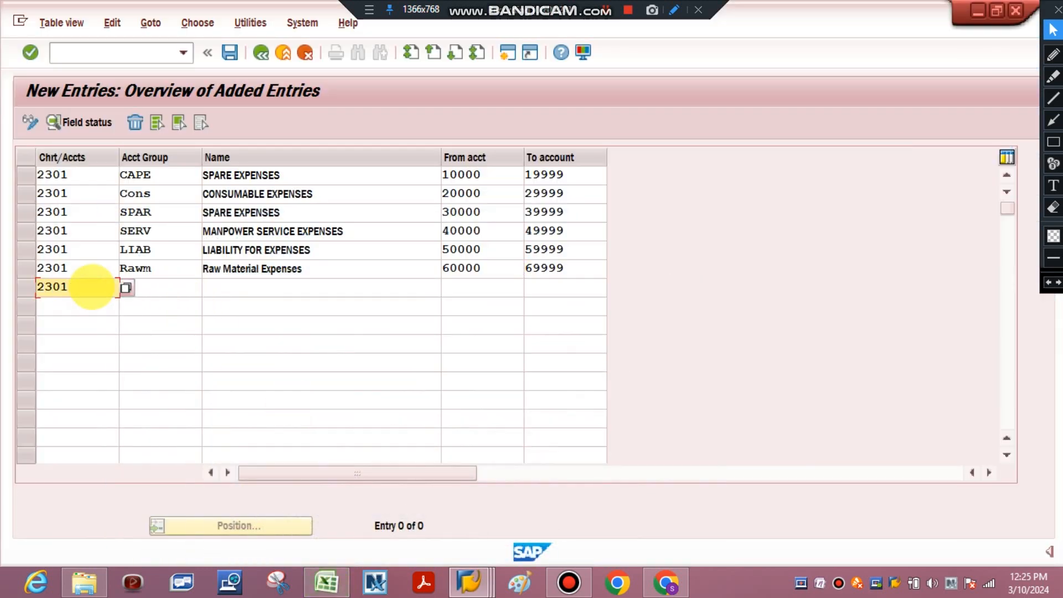
click(155, 289)
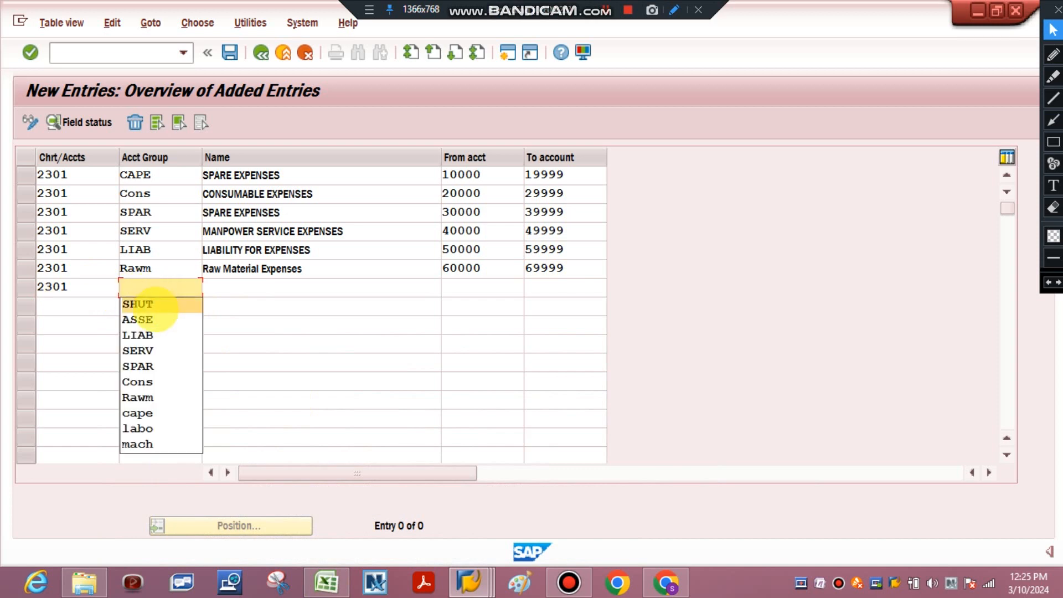
click(145, 319)
click(238, 287)
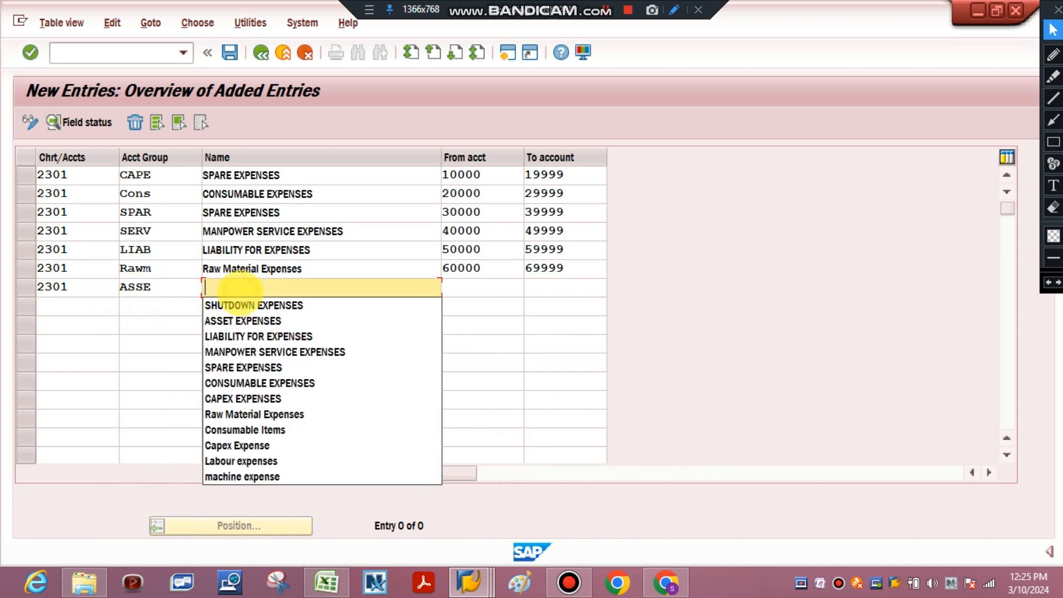
click(239, 321)
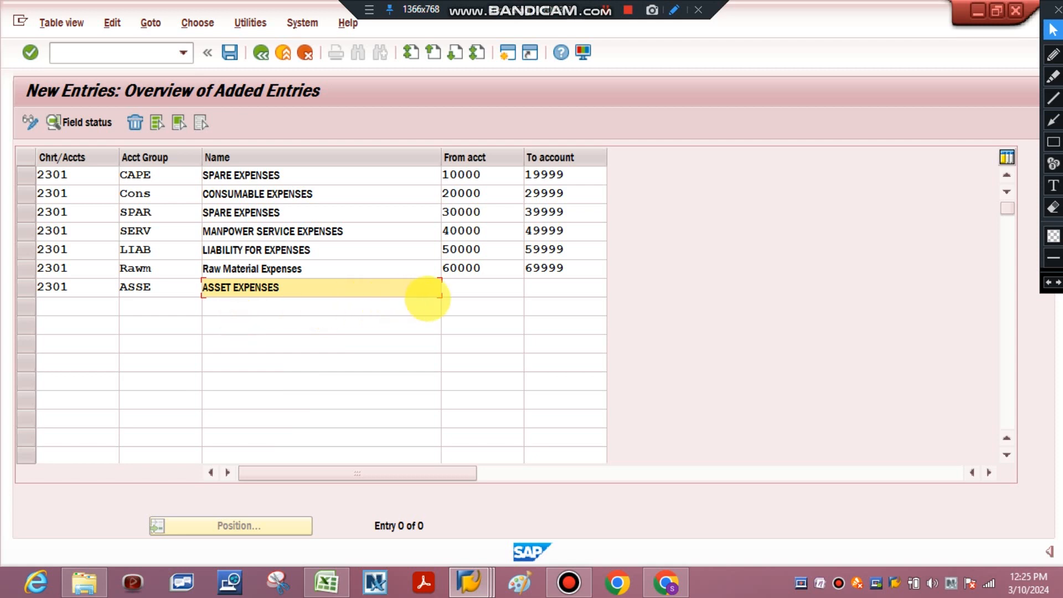
Set the ASSE group's account range from 70000 to 79999.
click(449, 288)
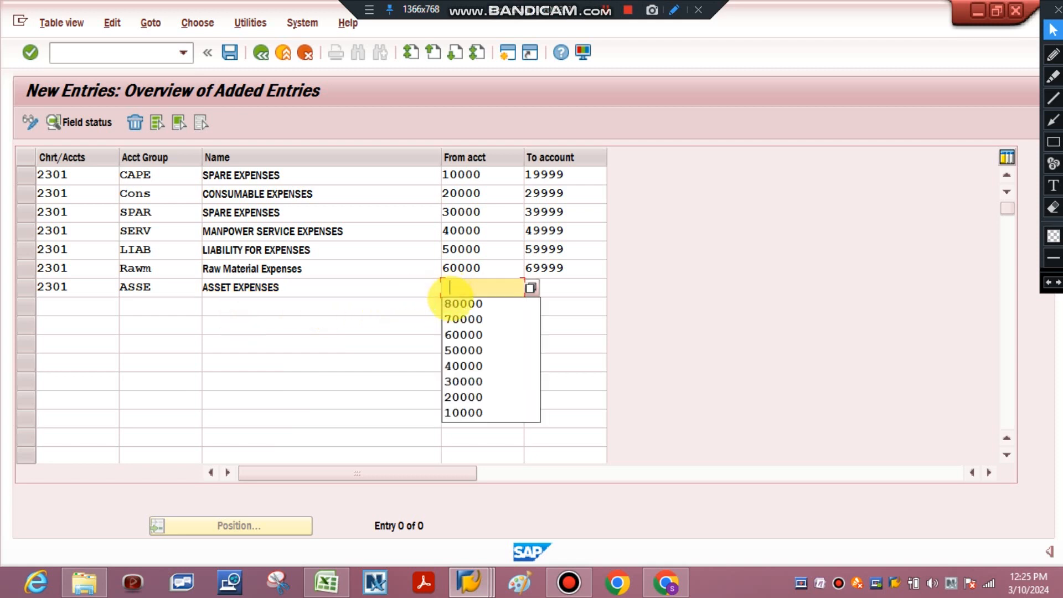
click(478, 321)
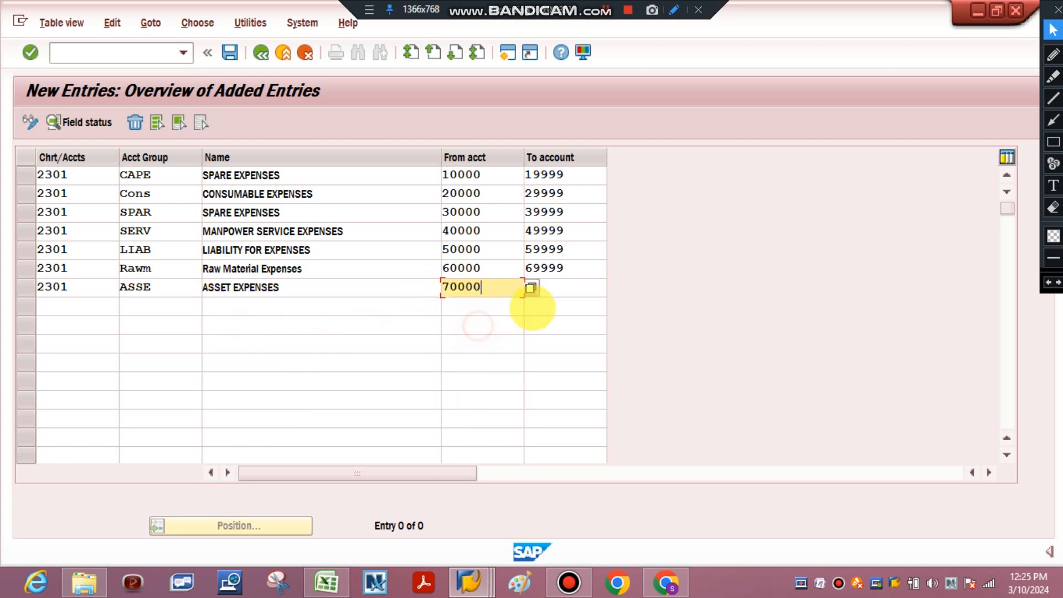
click(550, 289)
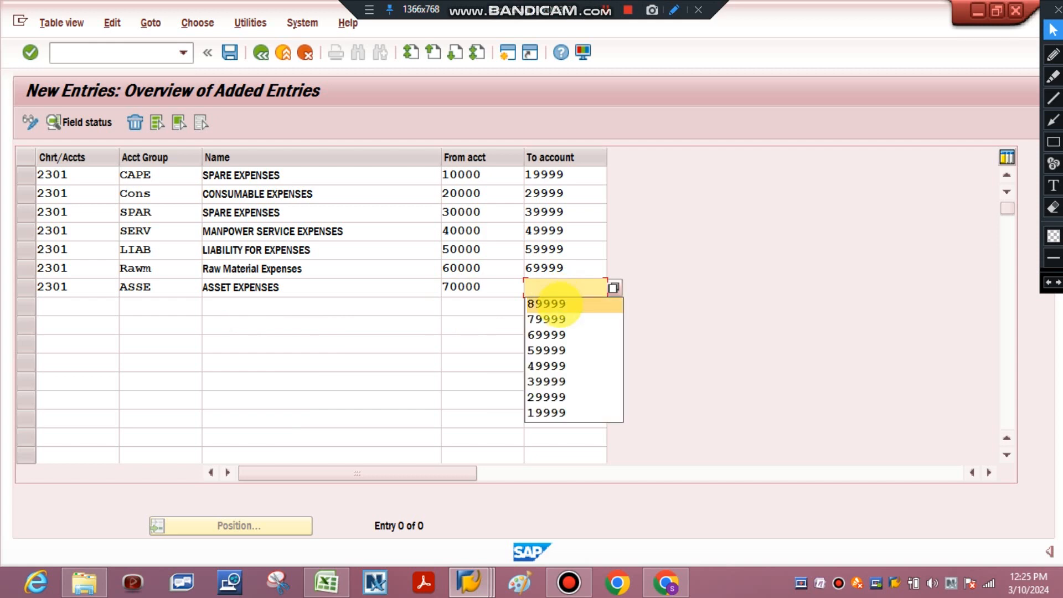
click(548, 319)
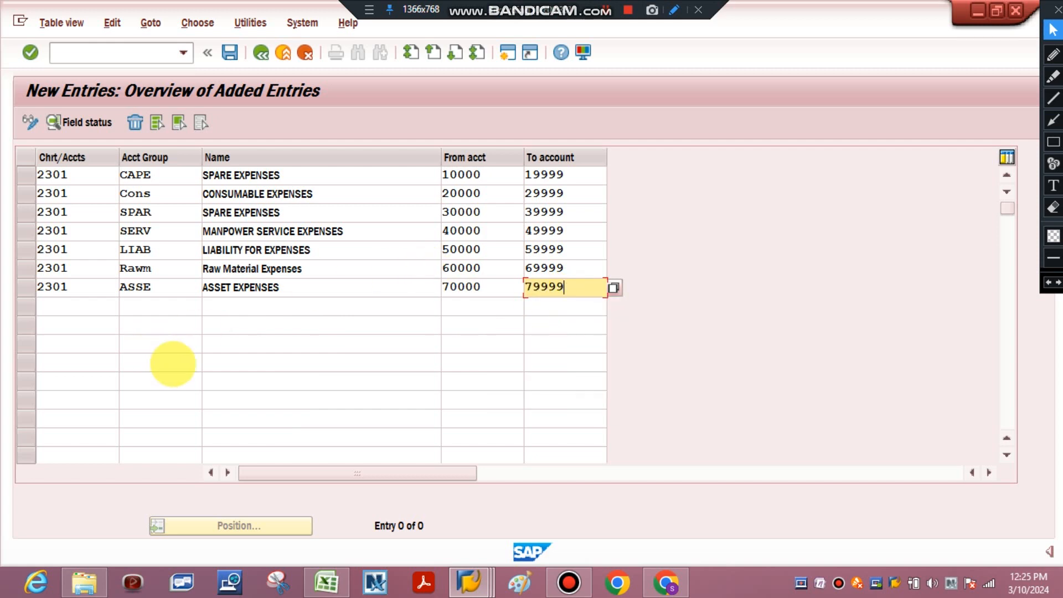
After checking the Excel sheet, add an eighth row for chart of accounts 2301 with account group SHUT named SHUTDOWN EXPENSES.
click(327, 581)
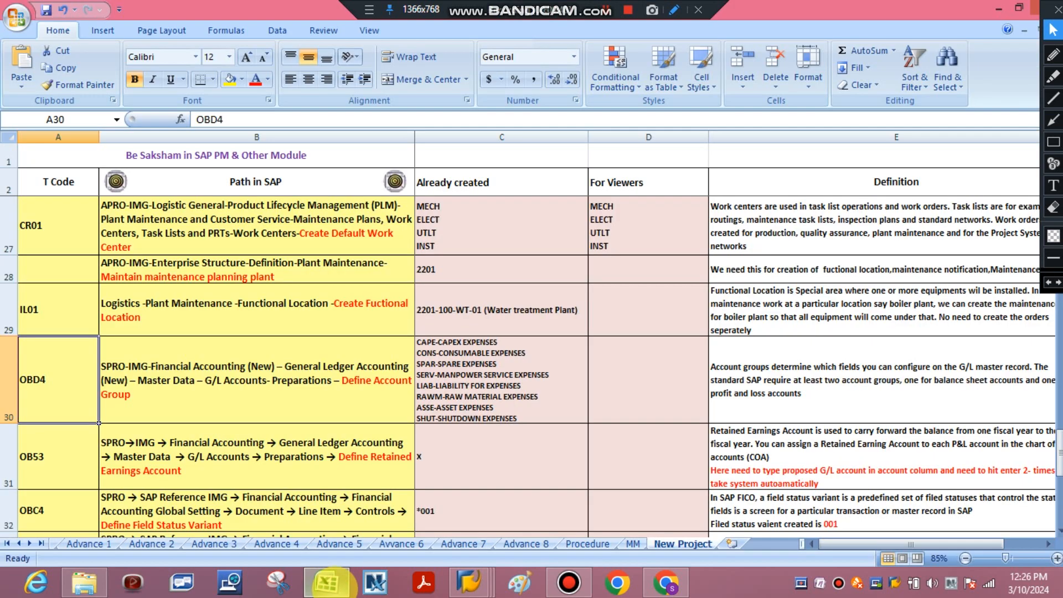
click(326, 581)
click(61, 306)
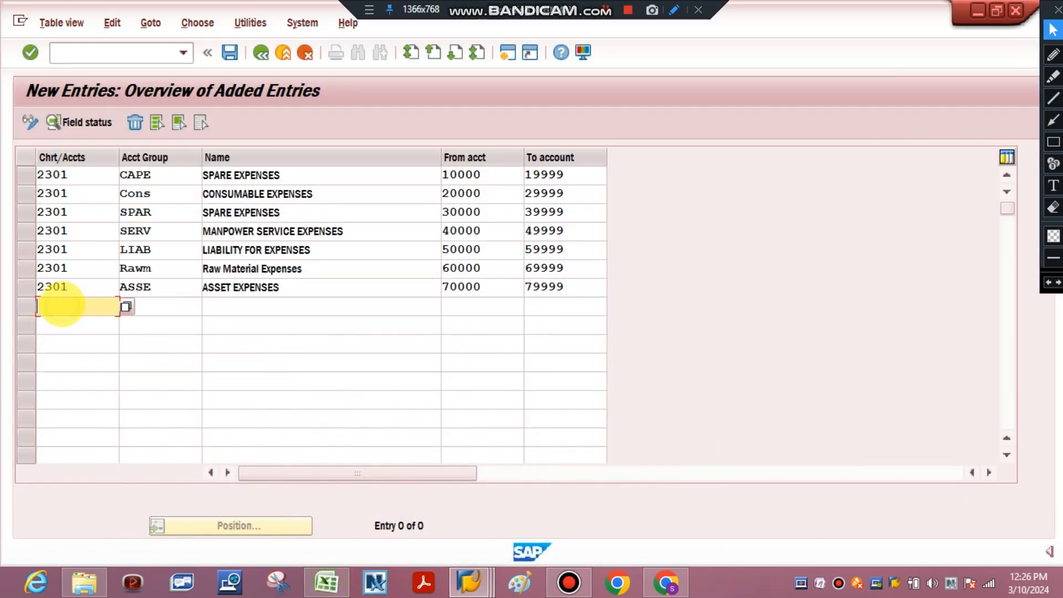
text(2301)
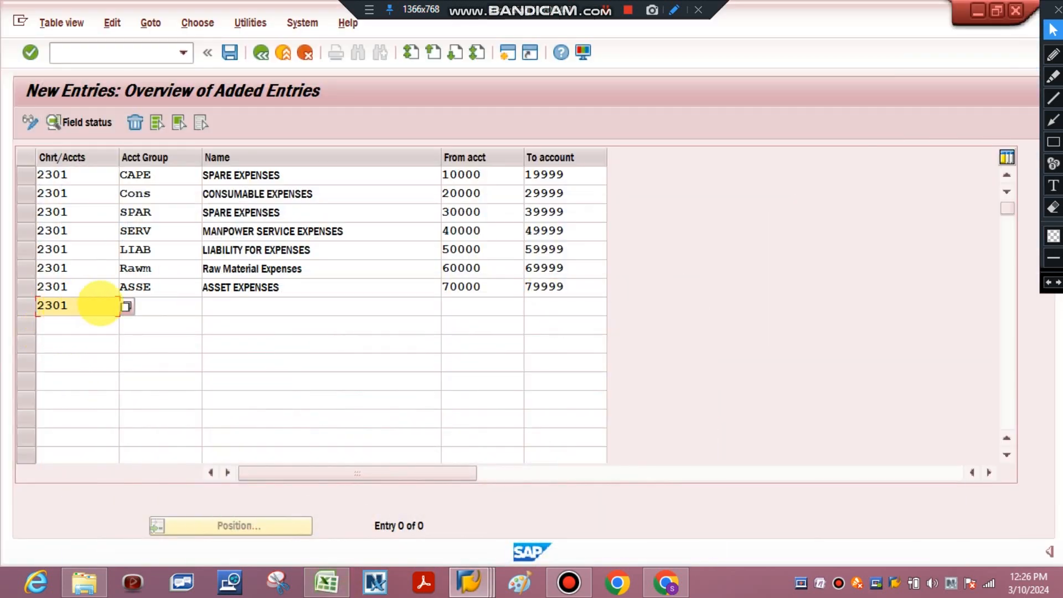
click(185, 315)
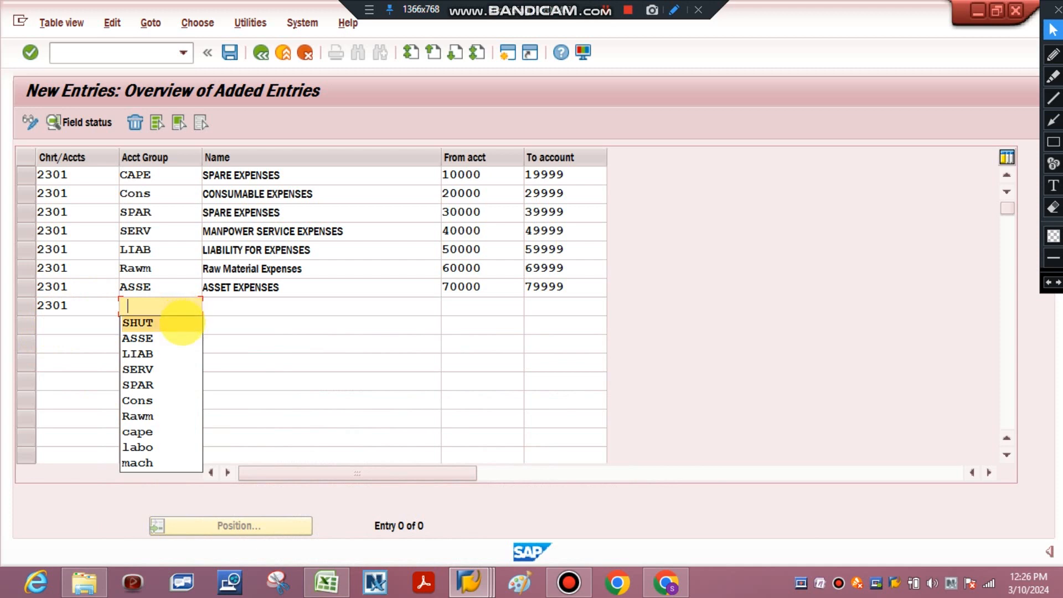
click(181, 321)
click(270, 301)
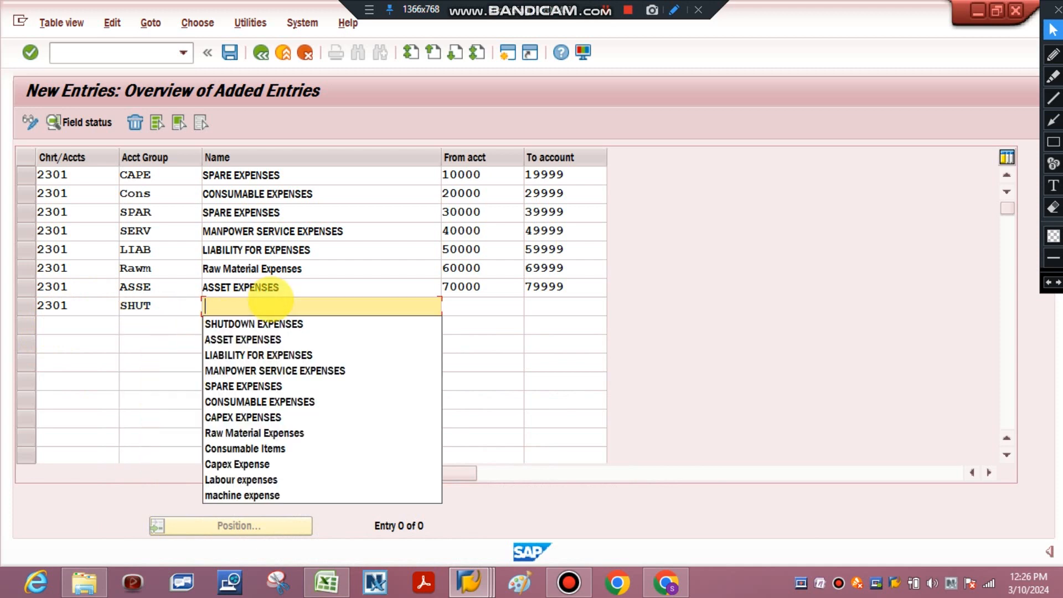
click(261, 322)
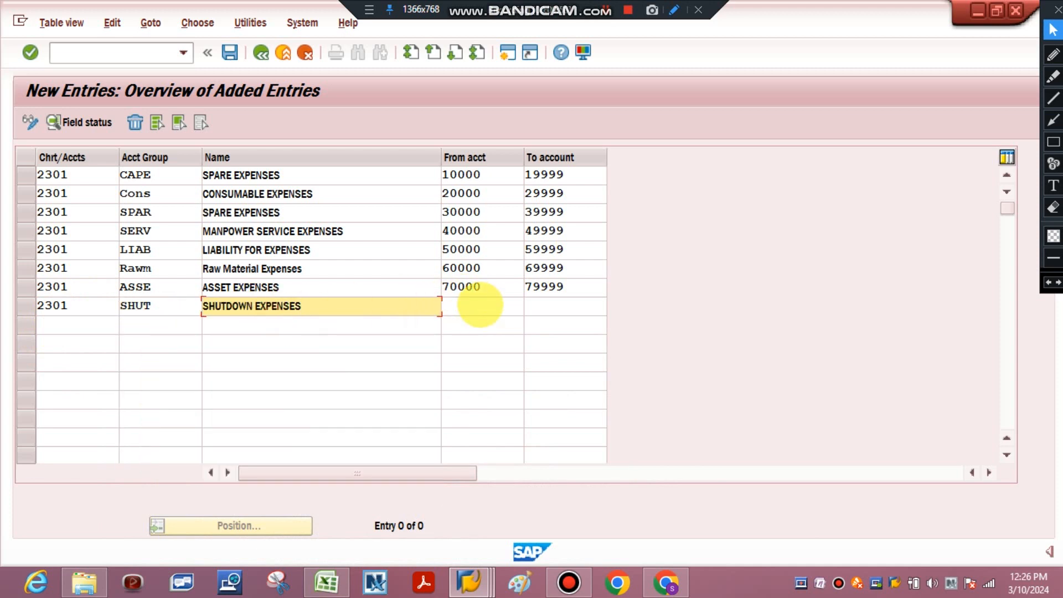
Set the SHUT group's account range from 80000 to 89999.
click(478, 306)
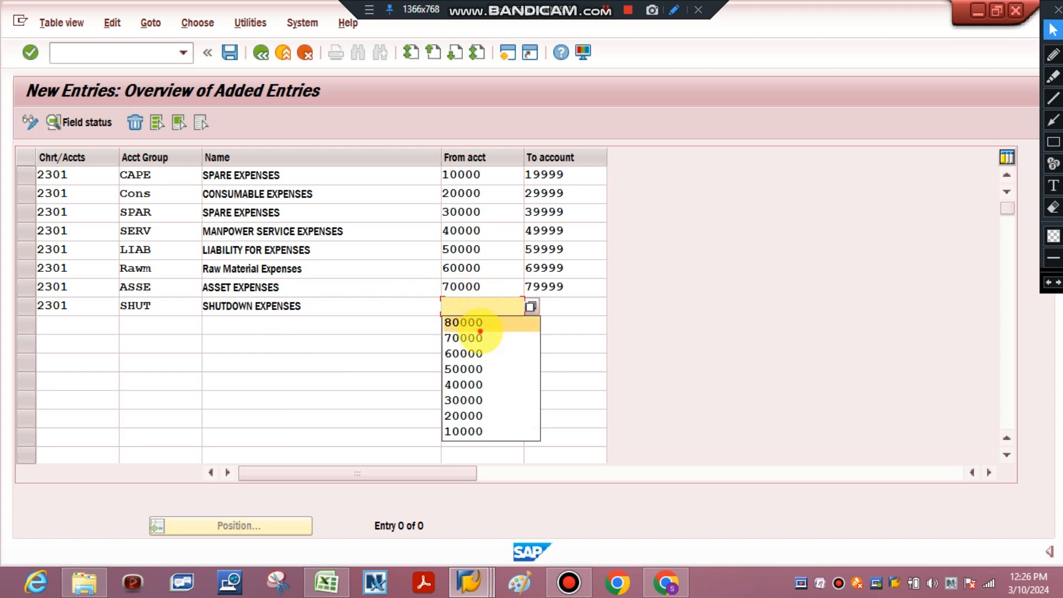
click(480, 326)
click(543, 310)
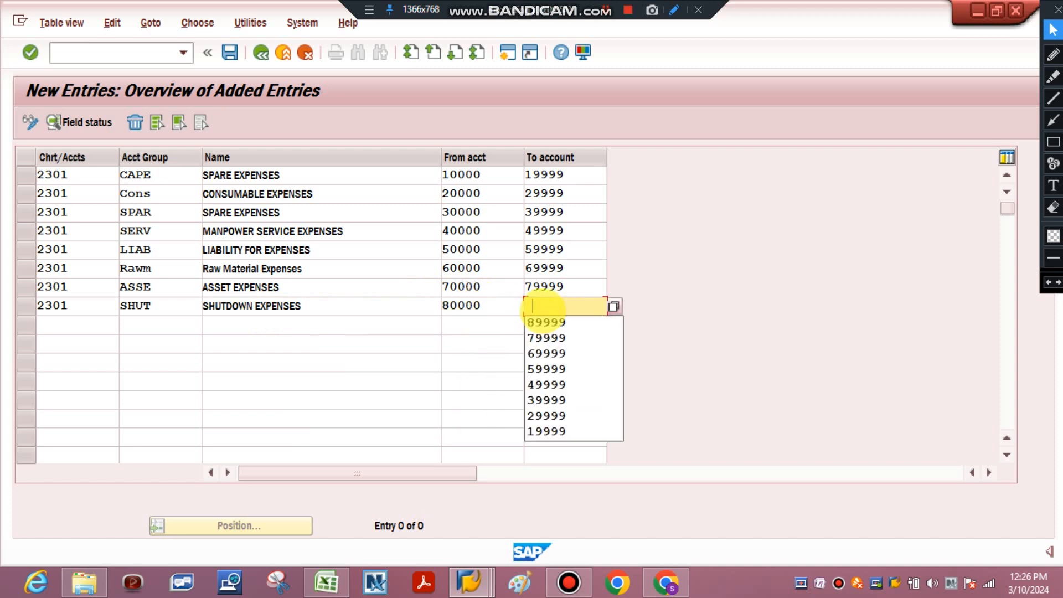
click(545, 322)
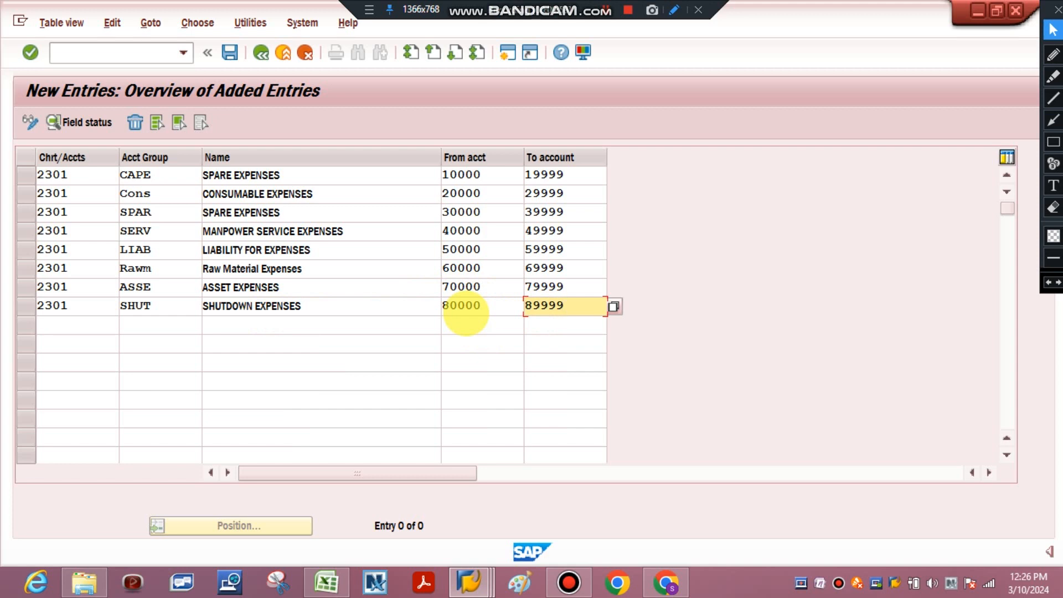
click(664, 336)
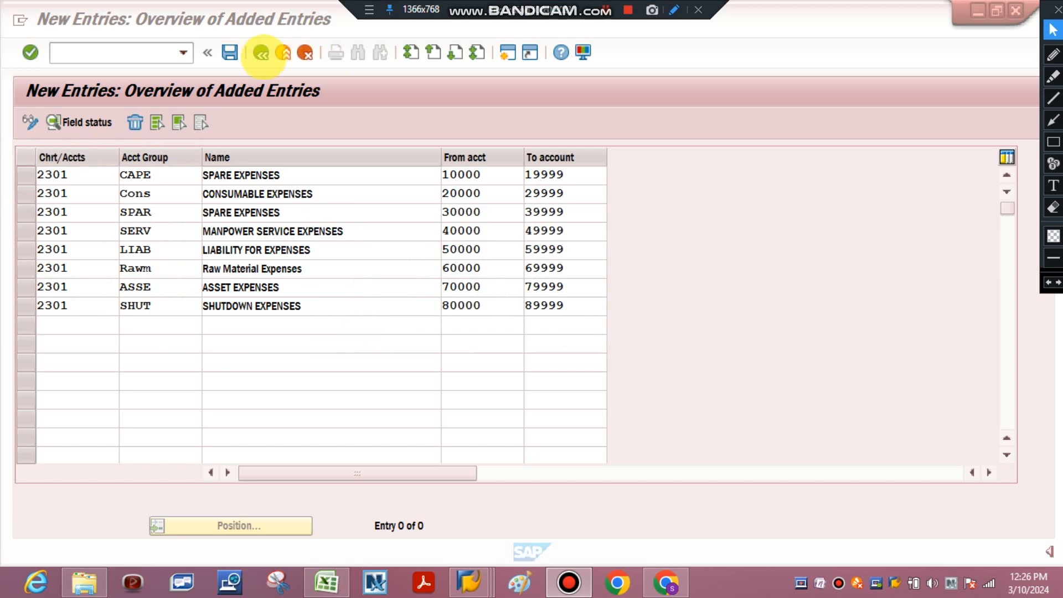
Save the account groups in a new customizing request described as "Account group creation in Chart of account 2301 for SMT1".
click(230, 53)
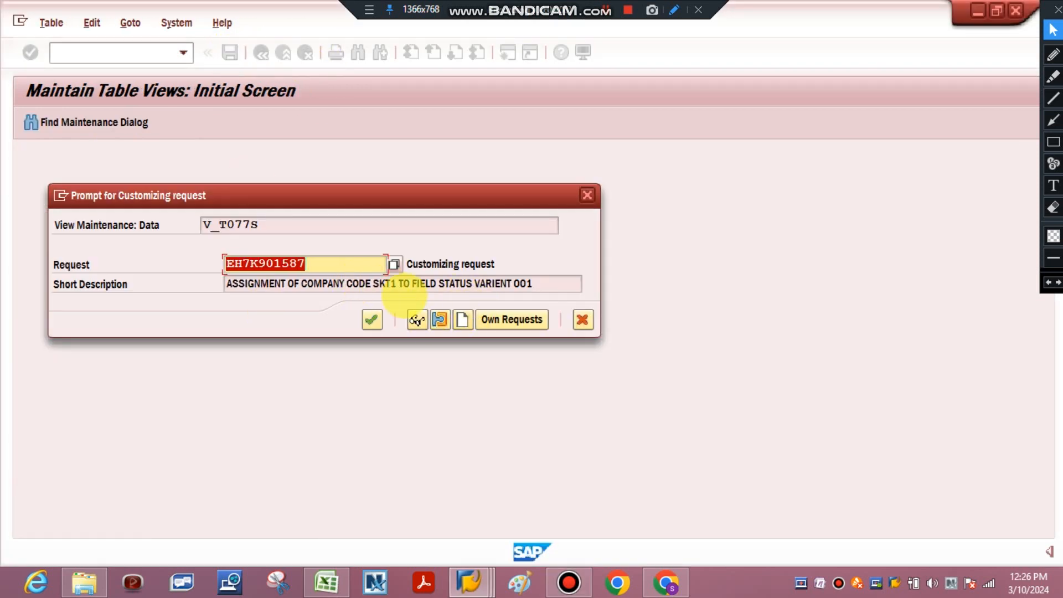
click(462, 319)
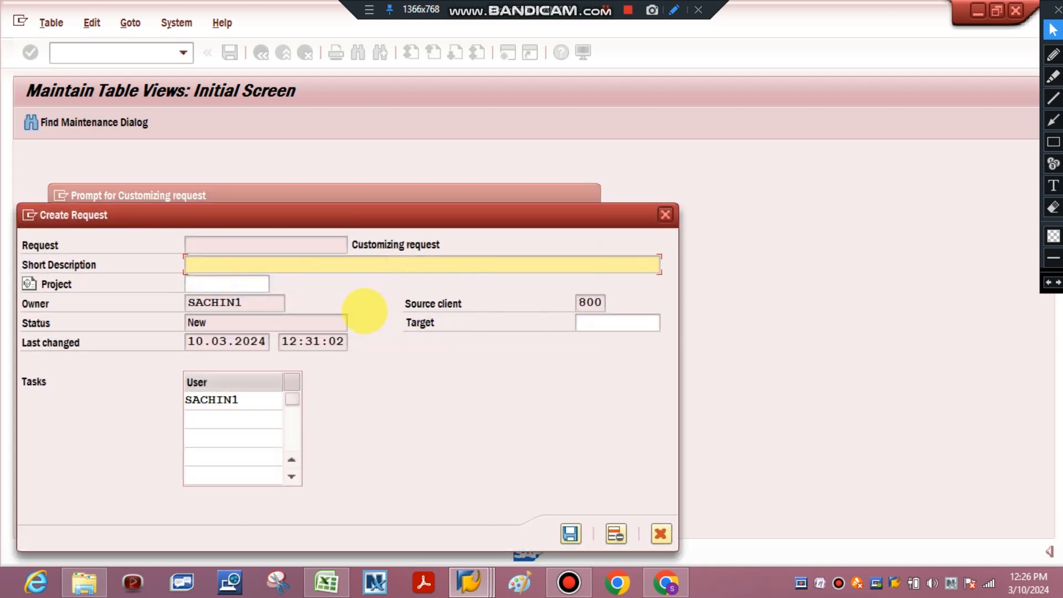
text(a)
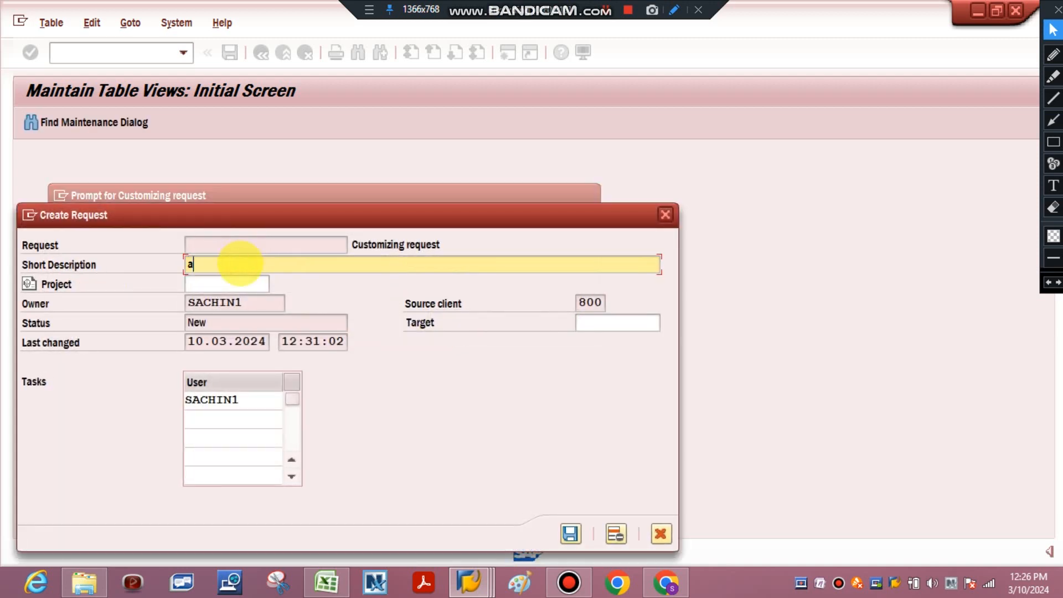
key(BackSpace)
text(Account group creation)
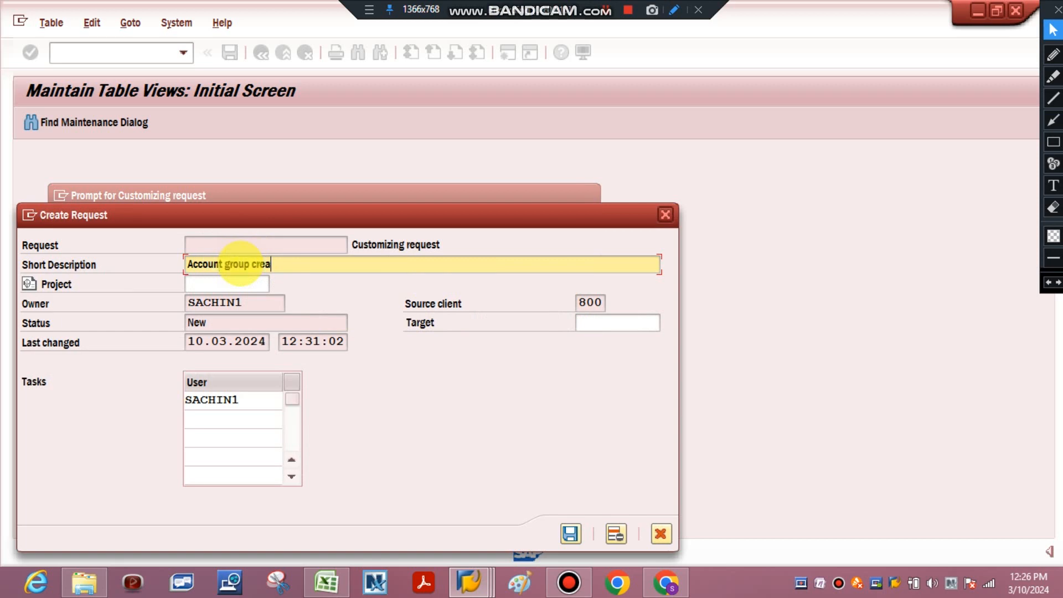
text( in C)
text(hu)
key(BackSpace)
text(art of ac)
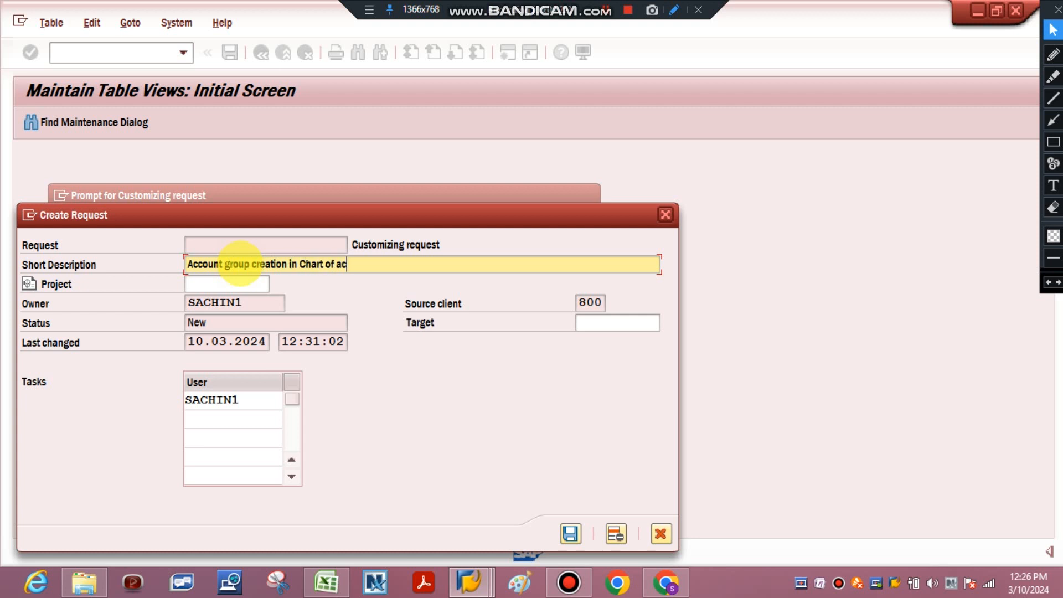
text(count 2301 for SMT1)
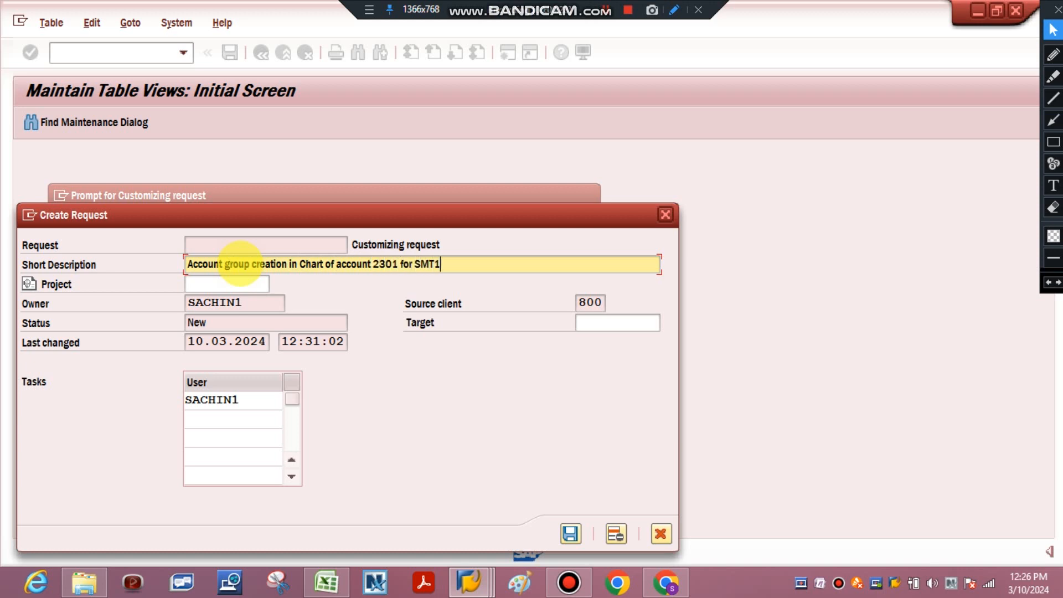
click(571, 533)
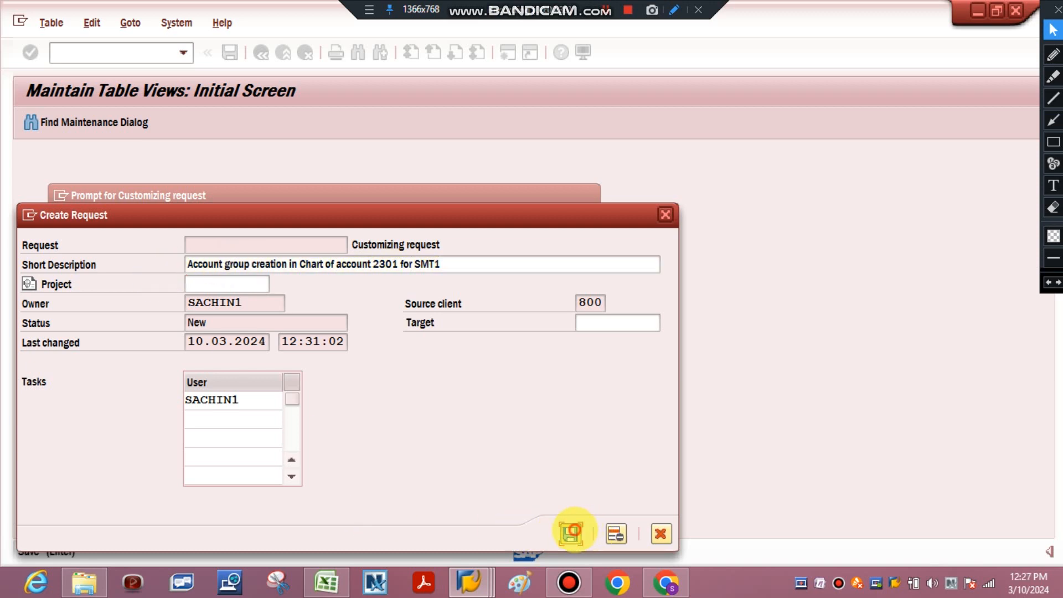
click(371, 319)
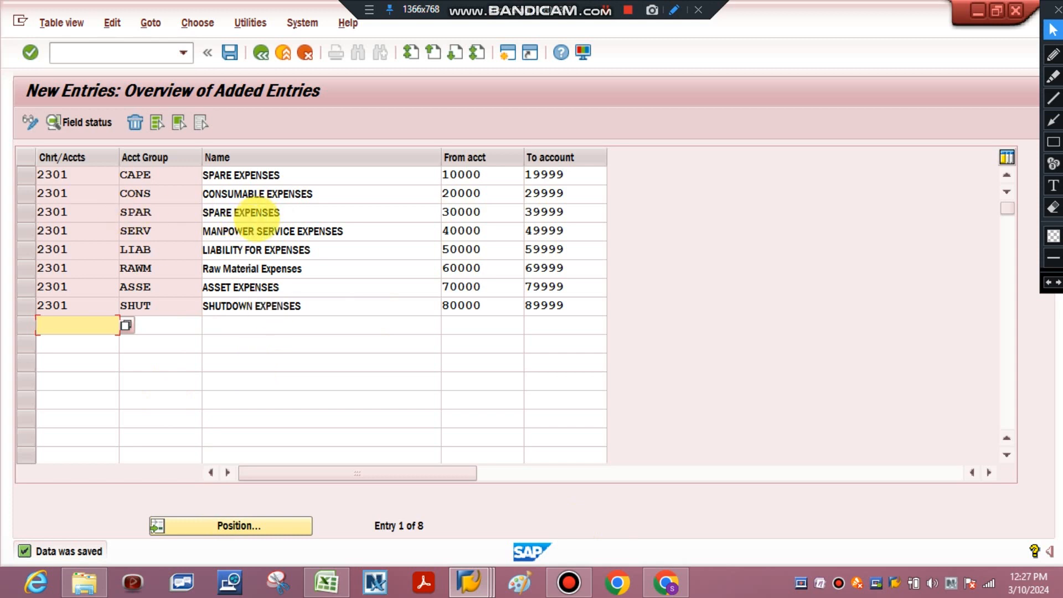
Review the saved CAPE, CONS and SPAR entries and check their names against the OBD4 row in the Excel sheet.
click(25, 175)
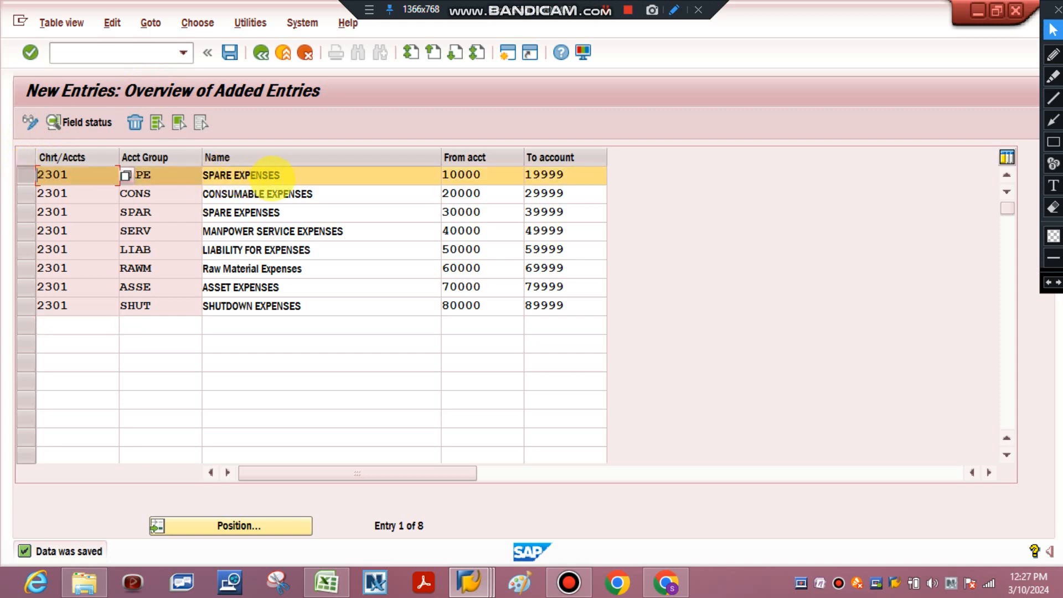
click(264, 175)
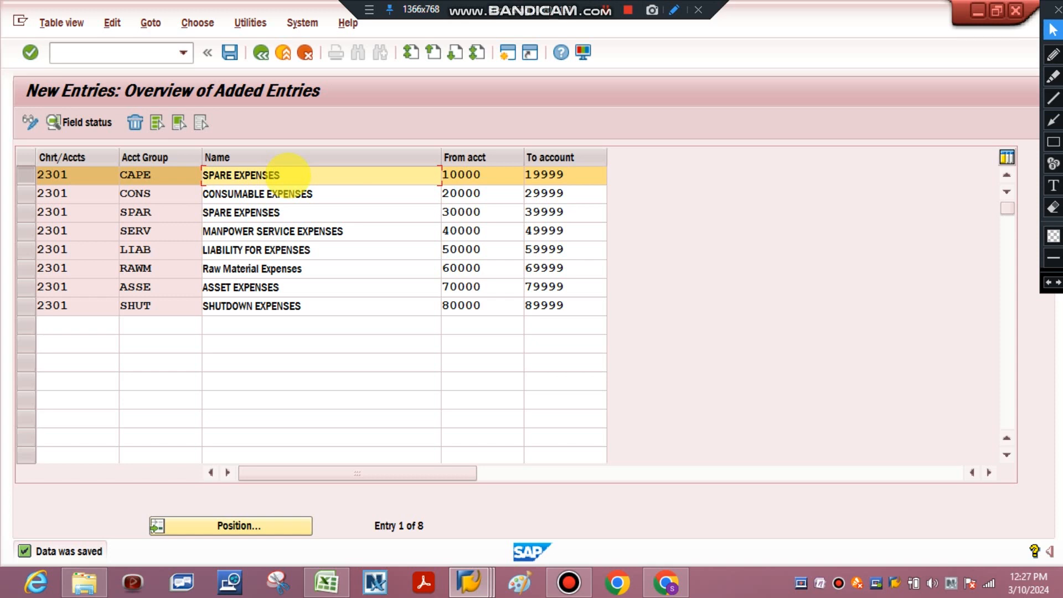
click(274, 175)
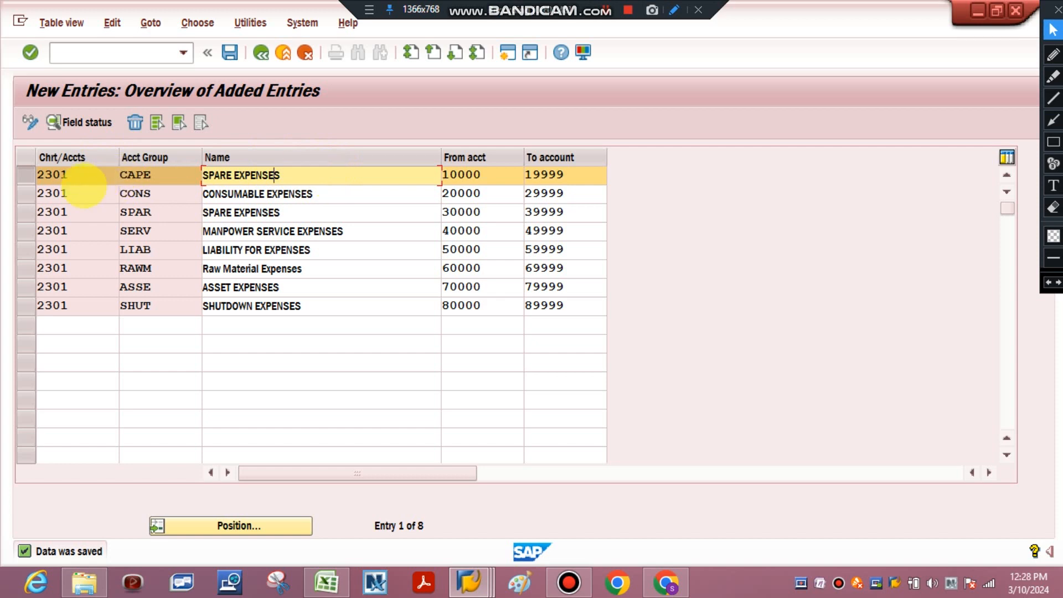
click(39, 193)
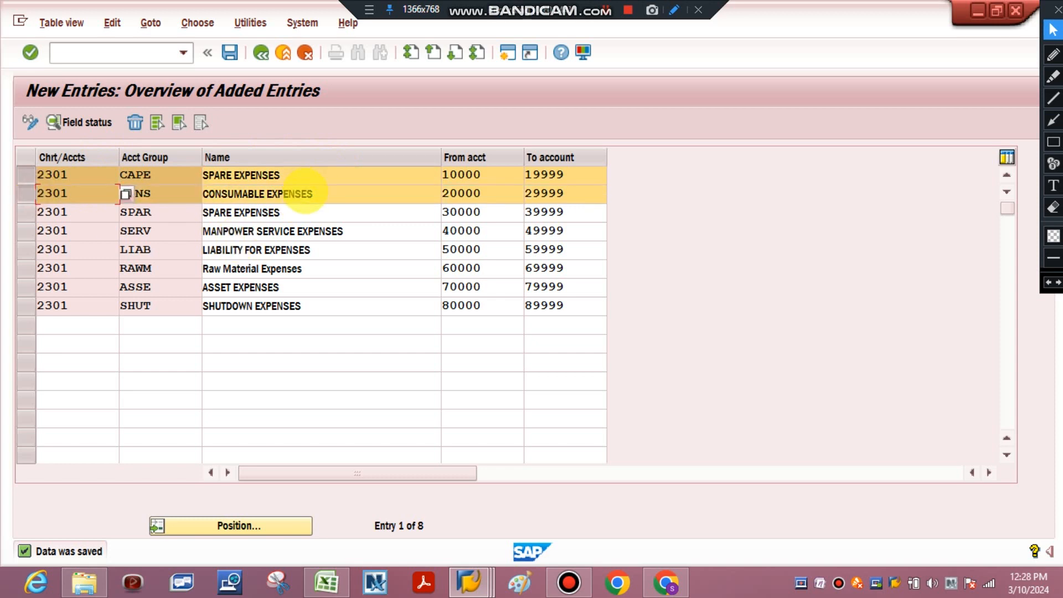
click(317, 194)
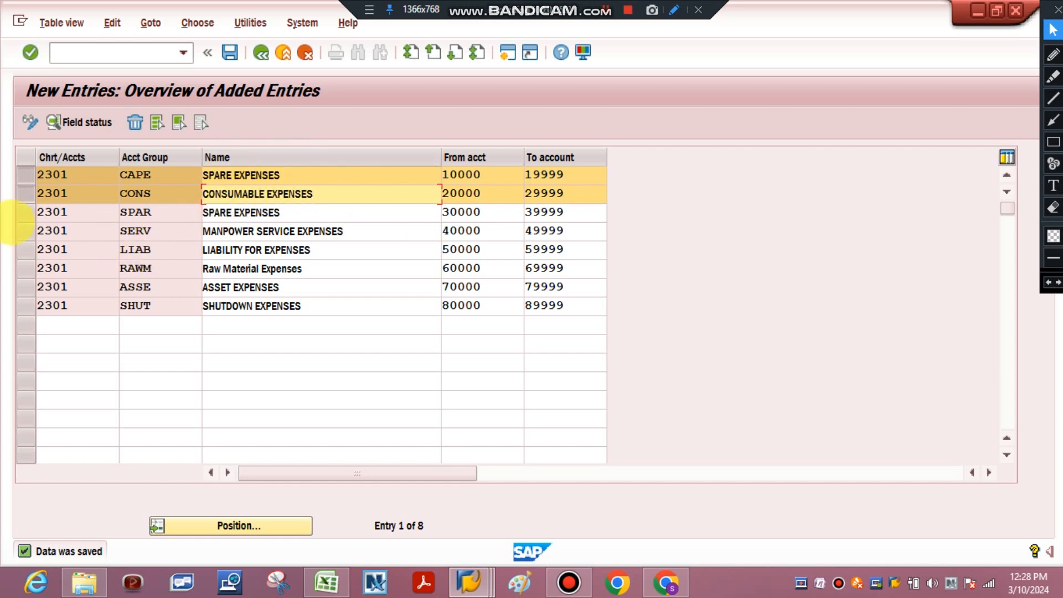
click(23, 212)
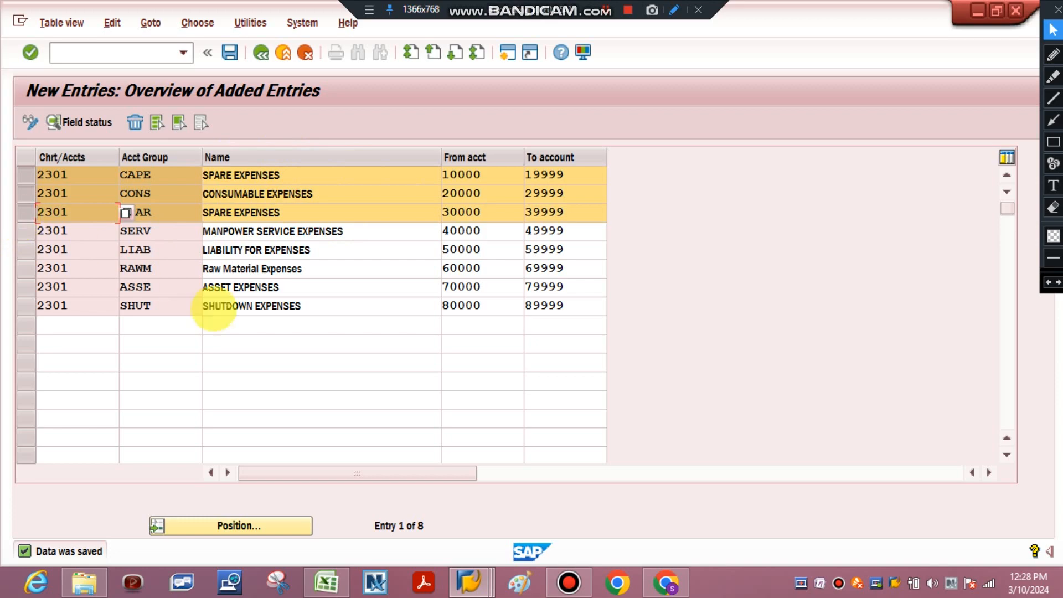
click(334, 582)
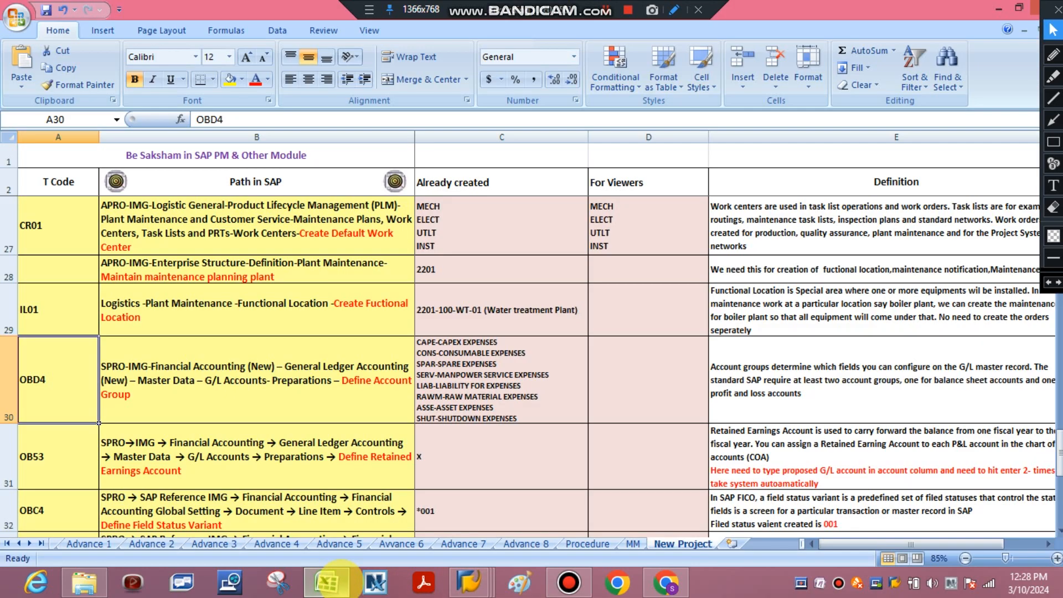
click(326, 582)
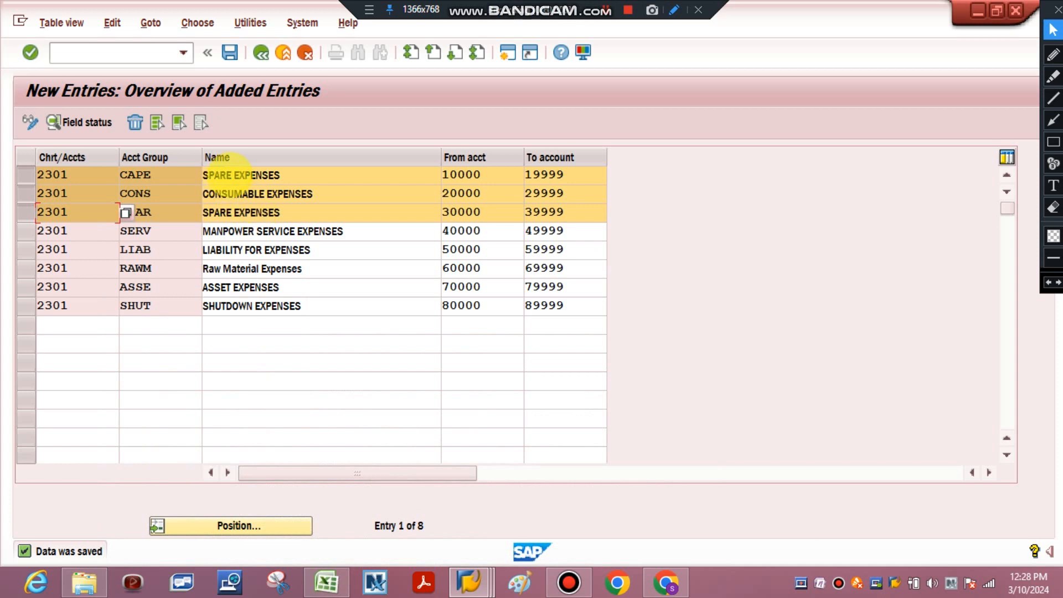
Change the CAPE group's name to Capex EXPENSES and save the entry.
double_click(244, 176)
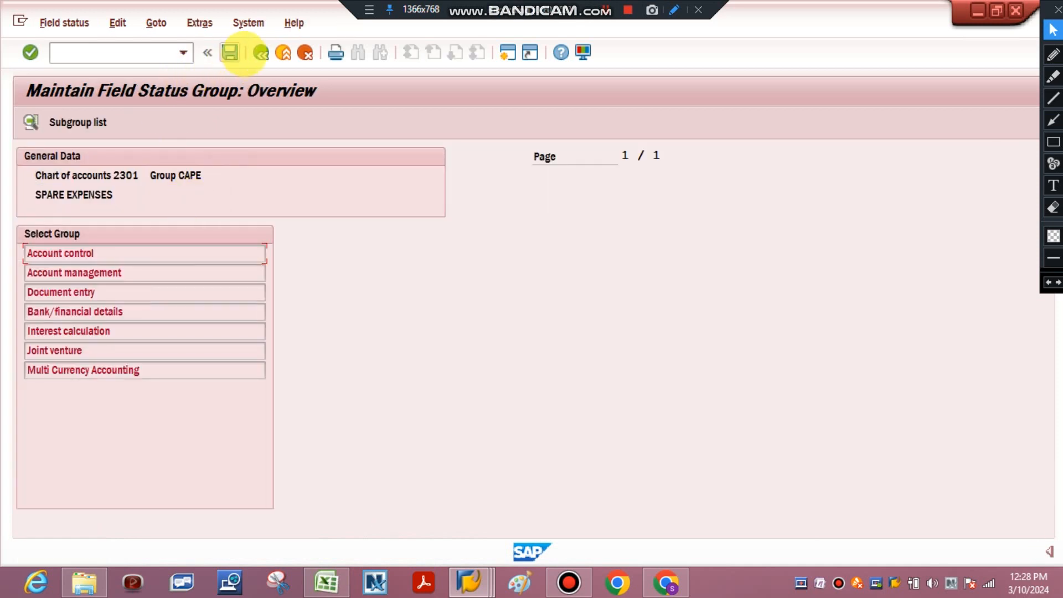
click(260, 52)
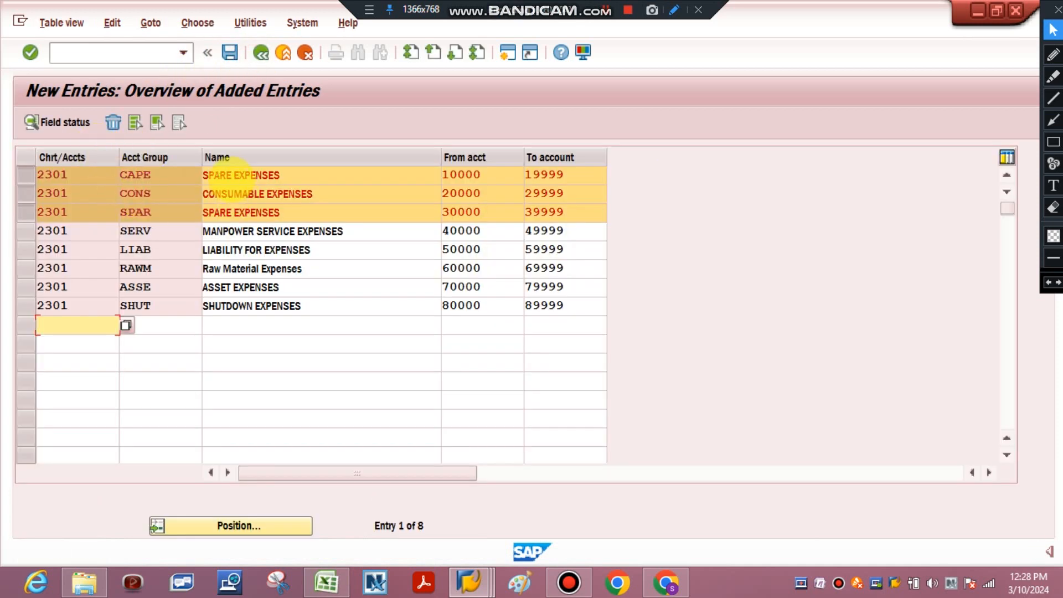
click(232, 177)
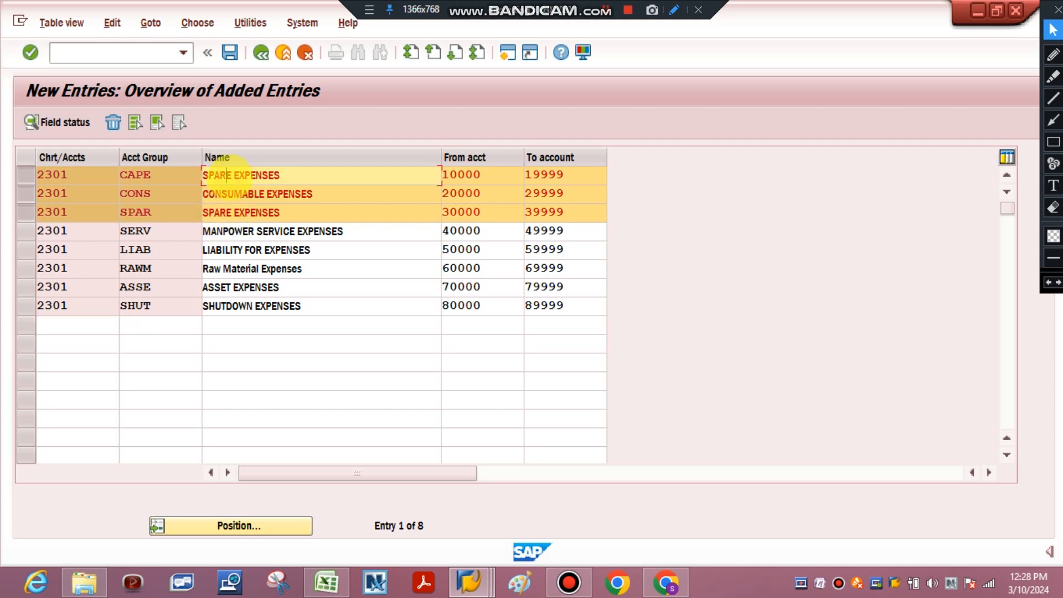
key(BackSpace)
key(BackSpace)
key(BackSpace)
key(BackSpace)
key(BackSpace)
text(Capex)
key(Return)
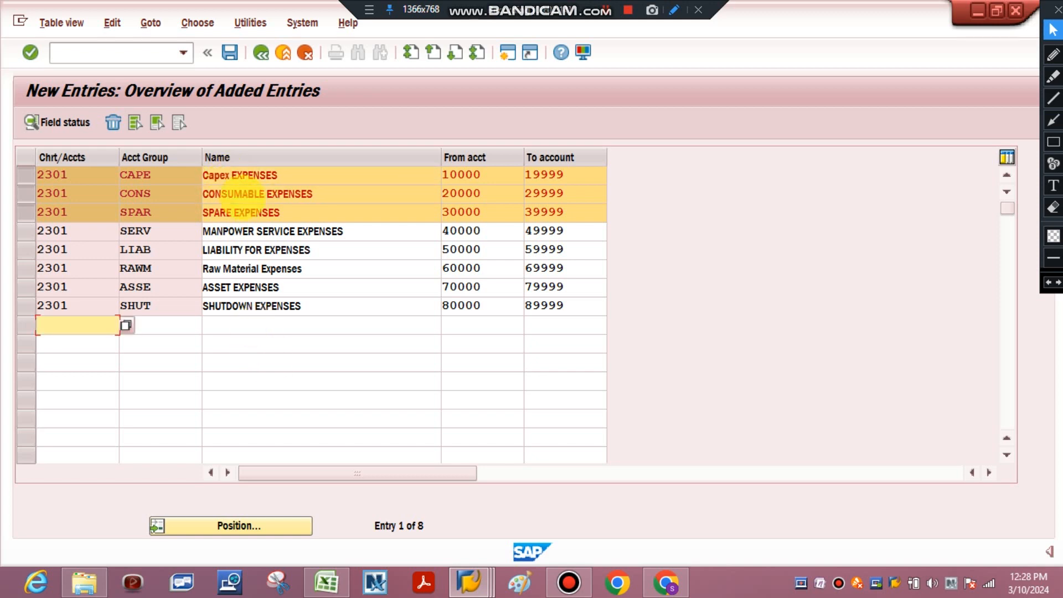
click(230, 53)
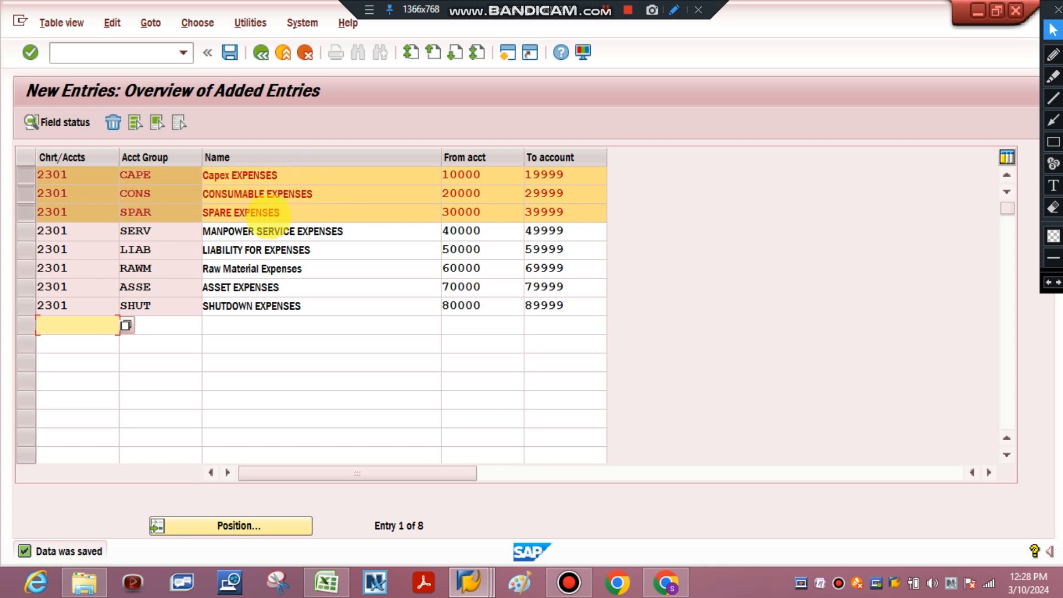
Review the account group entries one by one, from Capex expenses through shutdown expenses.
click(281, 174)
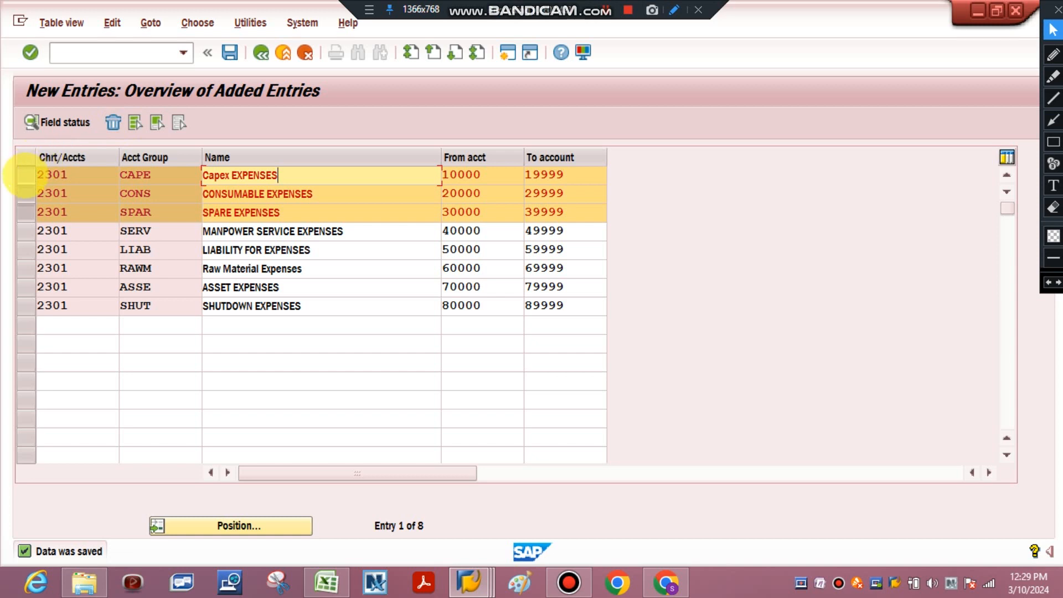
click(23, 174)
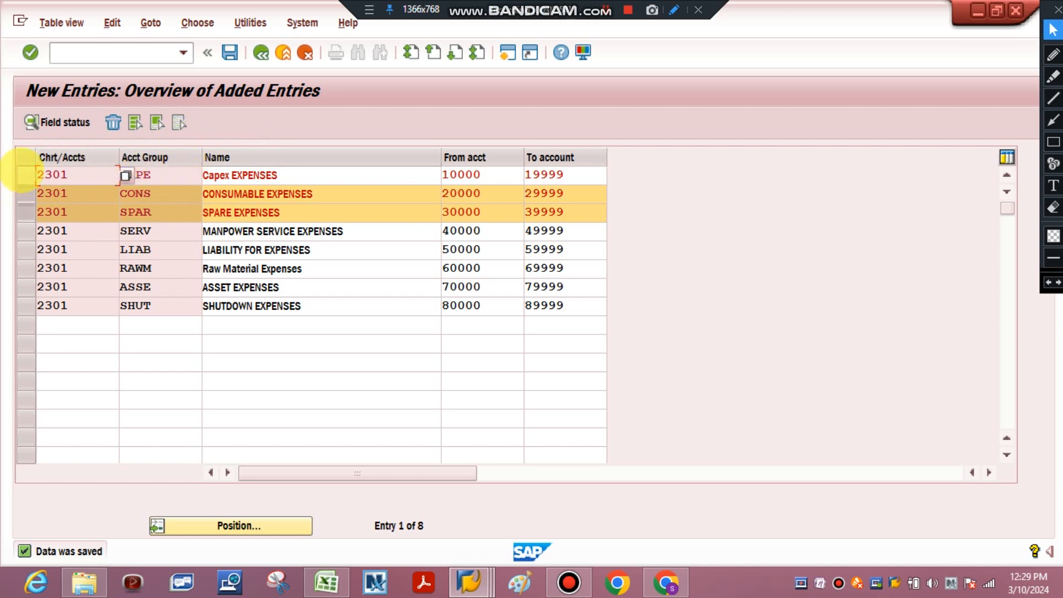
click(24, 175)
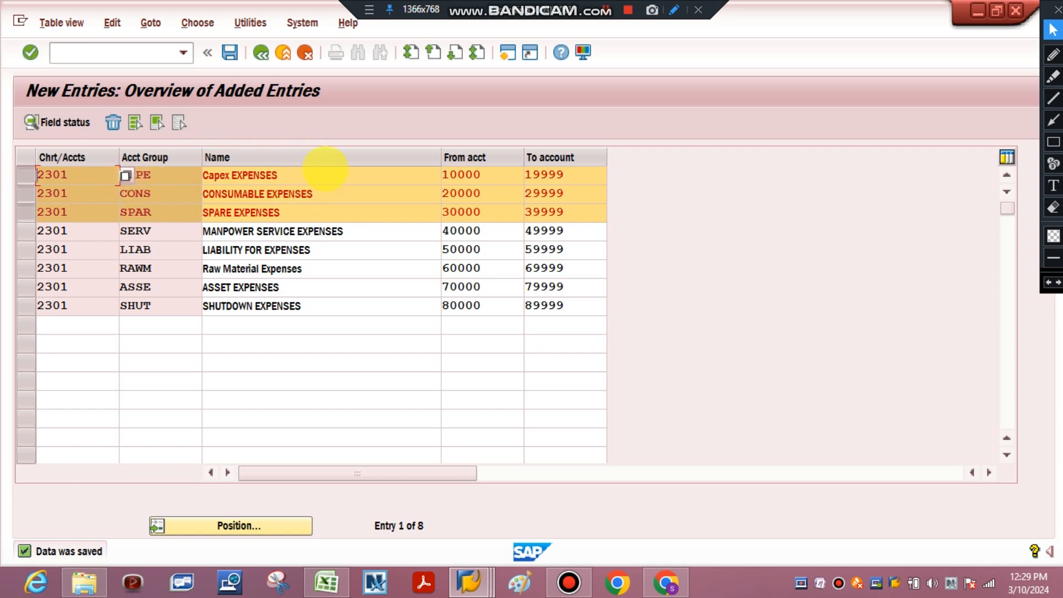
click(307, 194)
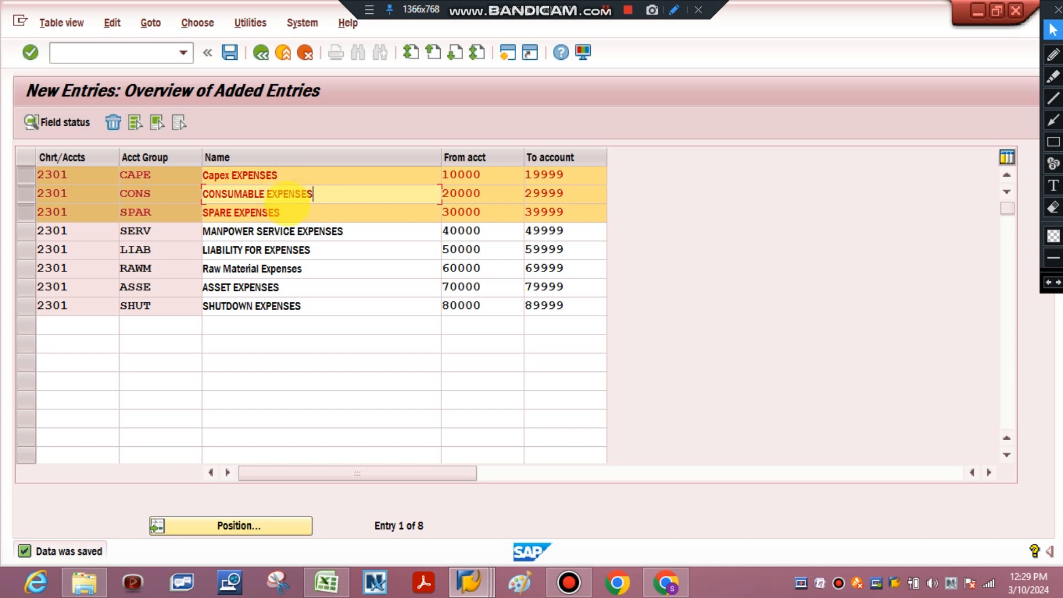
click(293, 212)
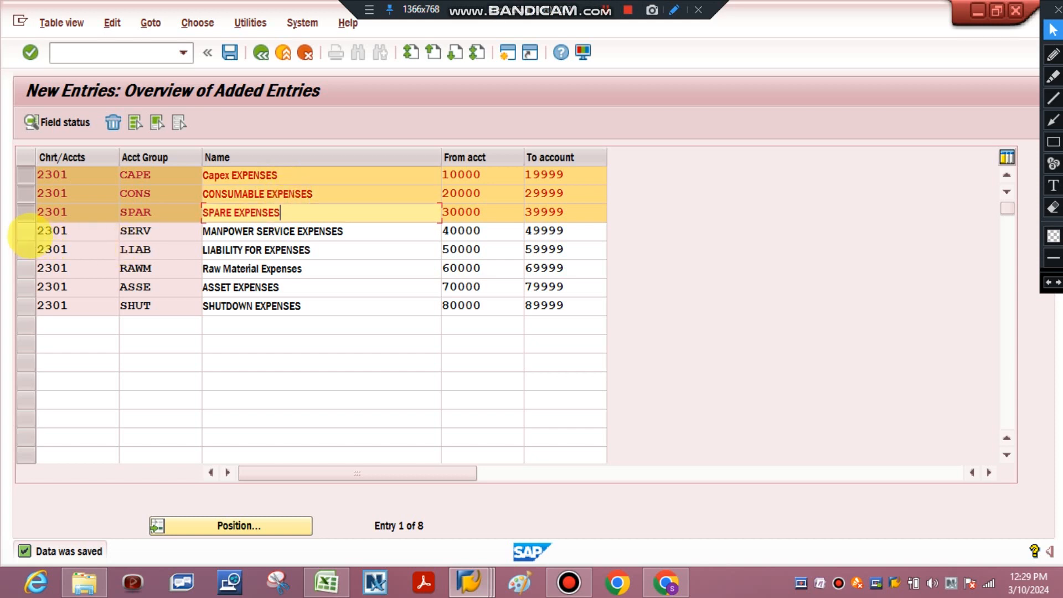
click(24, 230)
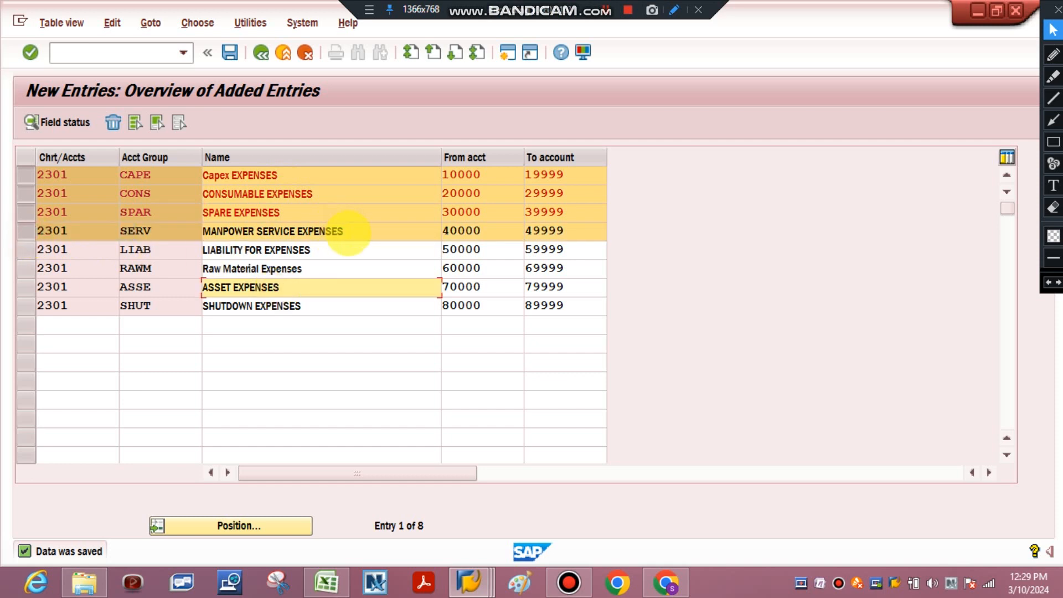
click(350, 362)
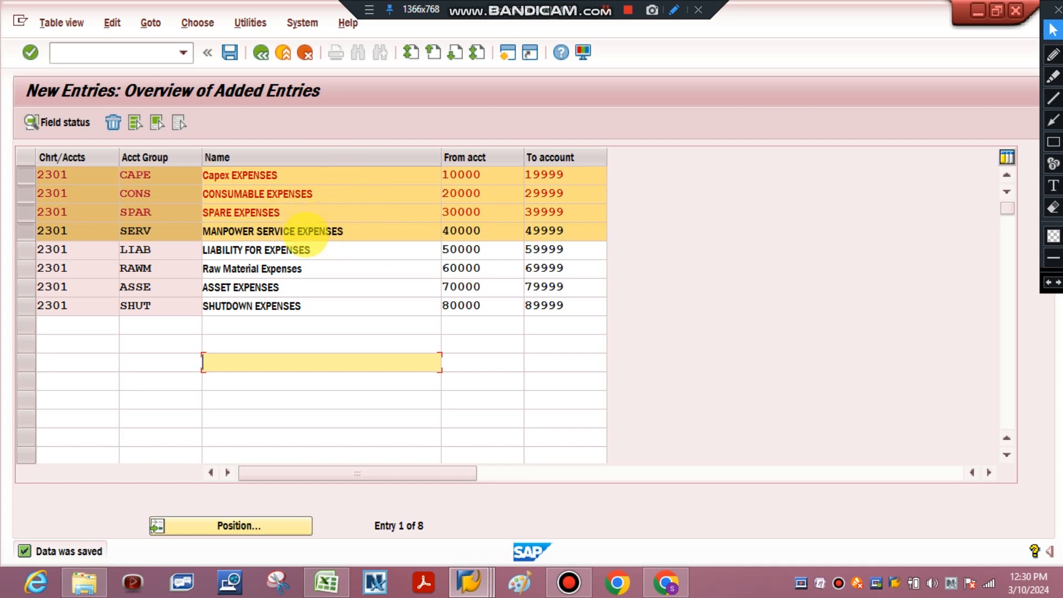
click(312, 250)
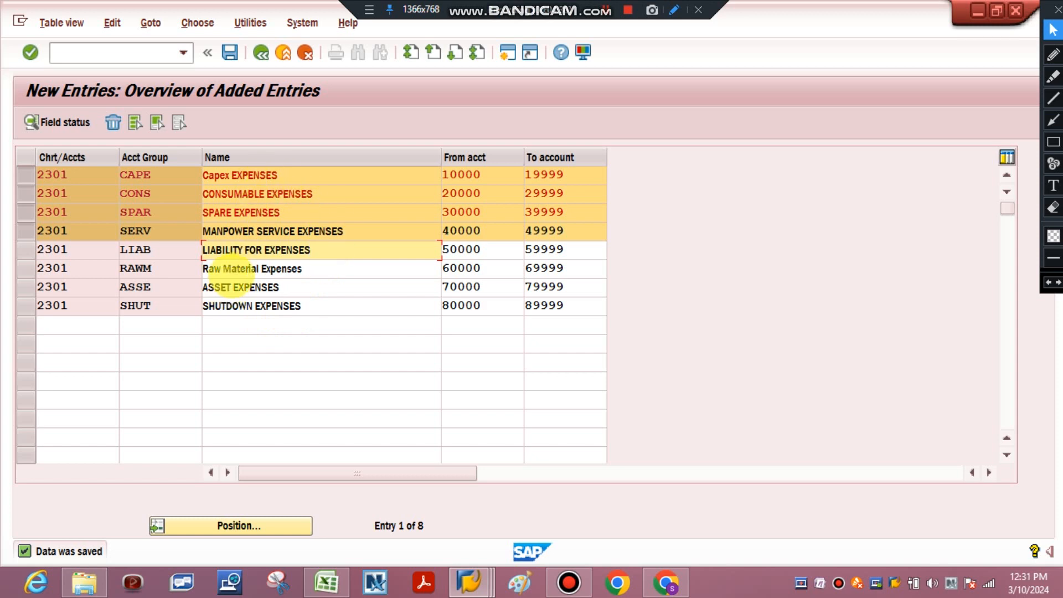
click(231, 268)
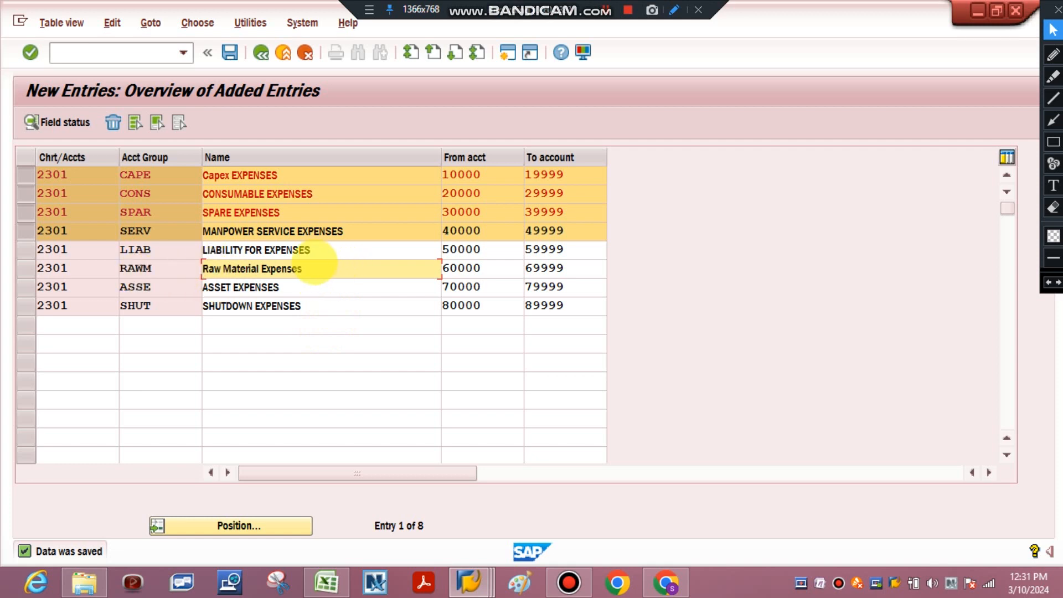
click(259, 269)
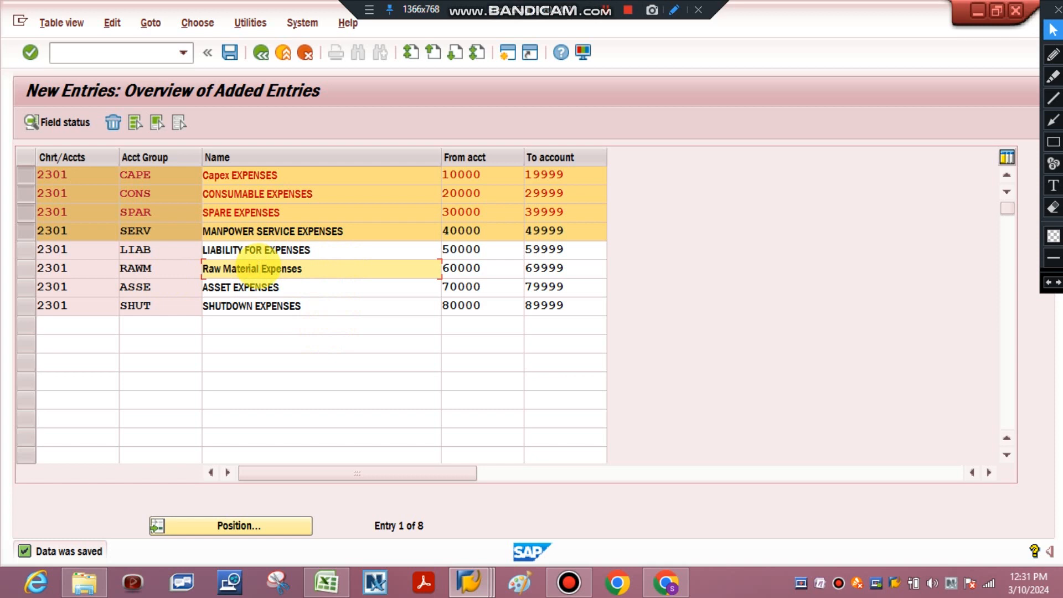
click(221, 287)
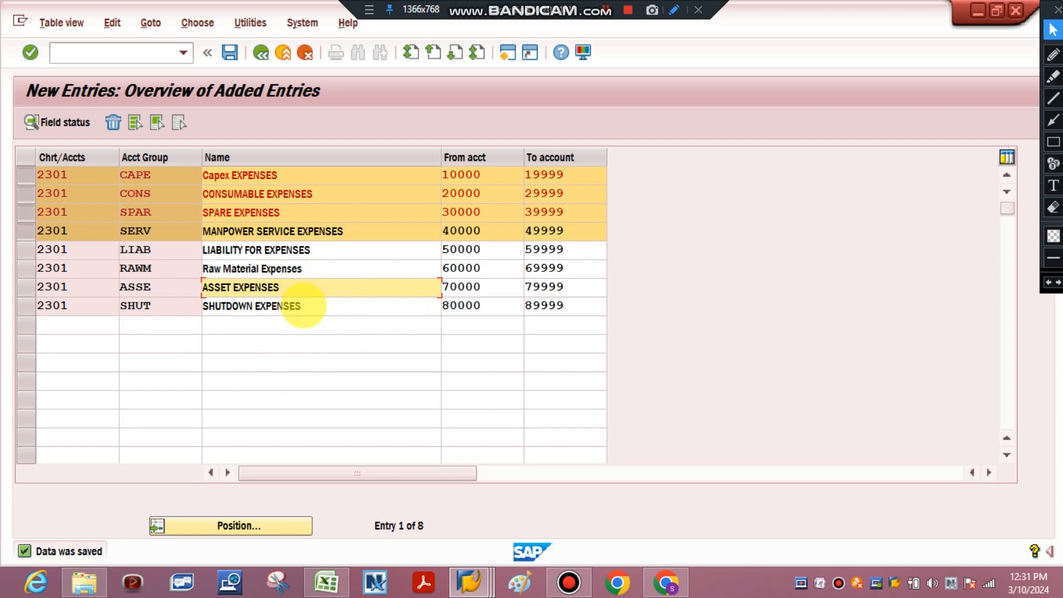
click(302, 305)
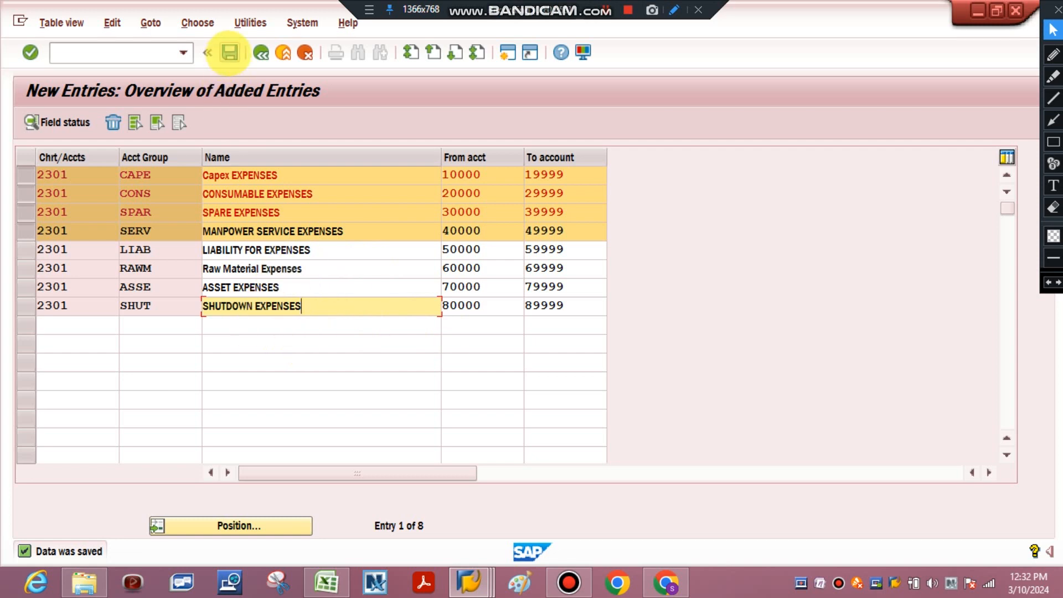
Save the entries again and examine the CAPE group's from and to account numbers.
click(230, 52)
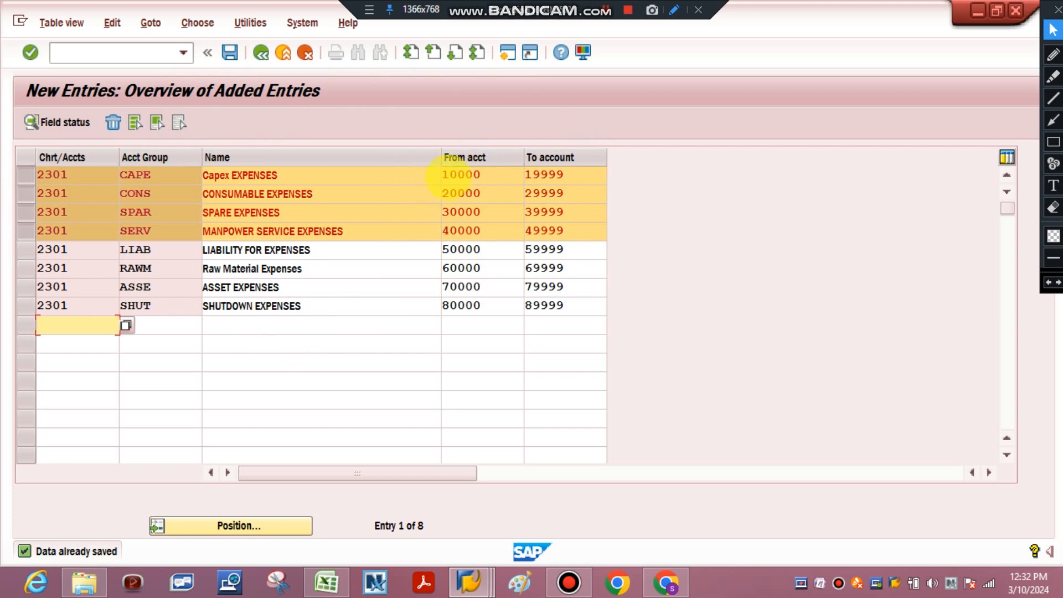
drag(443, 174, 534, 175)
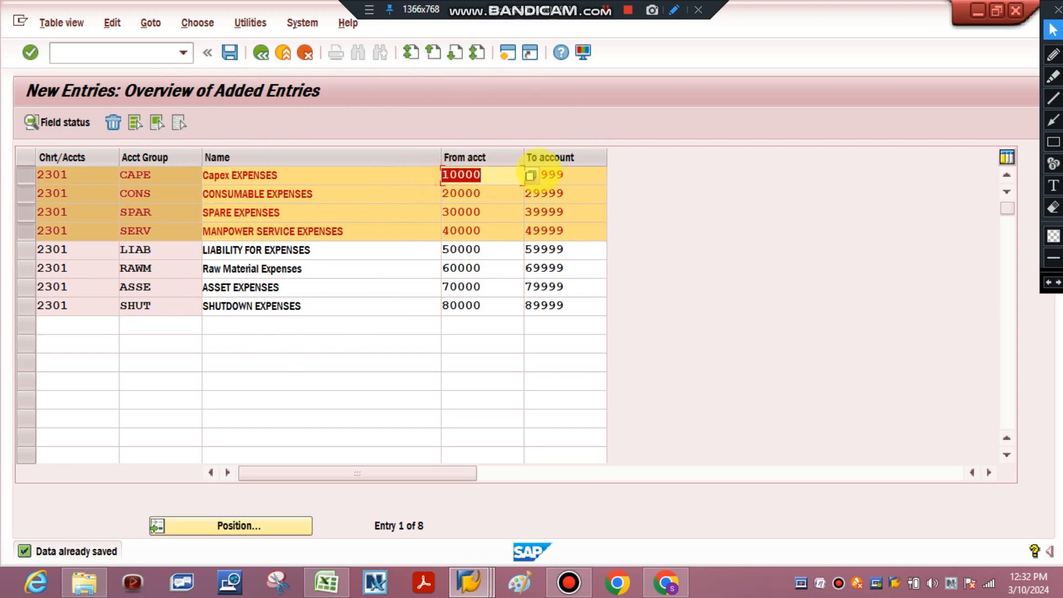
click(553, 173)
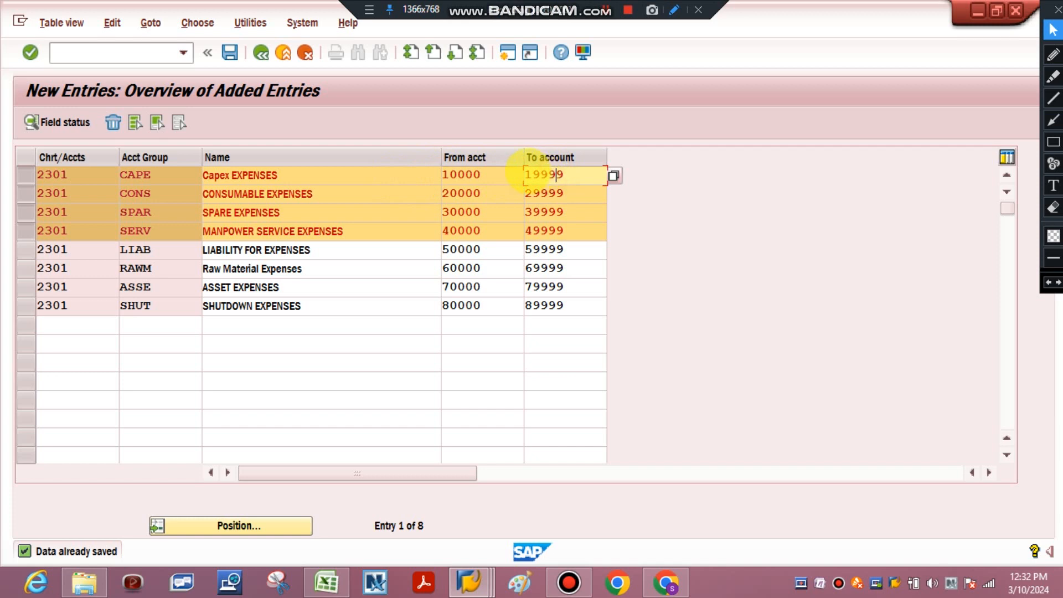